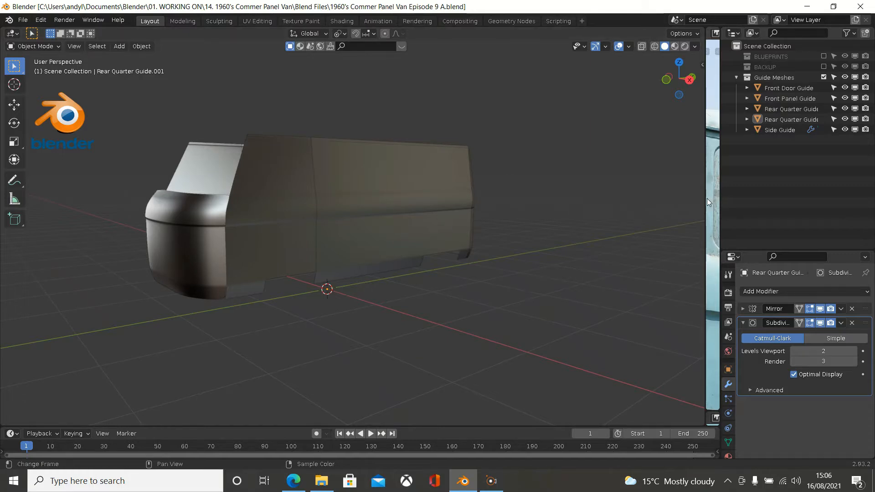
# Examine the rear-side and front reference photos of the van, with attention to the windscreen surround, and restore the large 3D view
pyautogui.moveTo(704, 198); pyautogui.dragTo(260, 205)
pyautogui.scroll(-1, 416, 205)
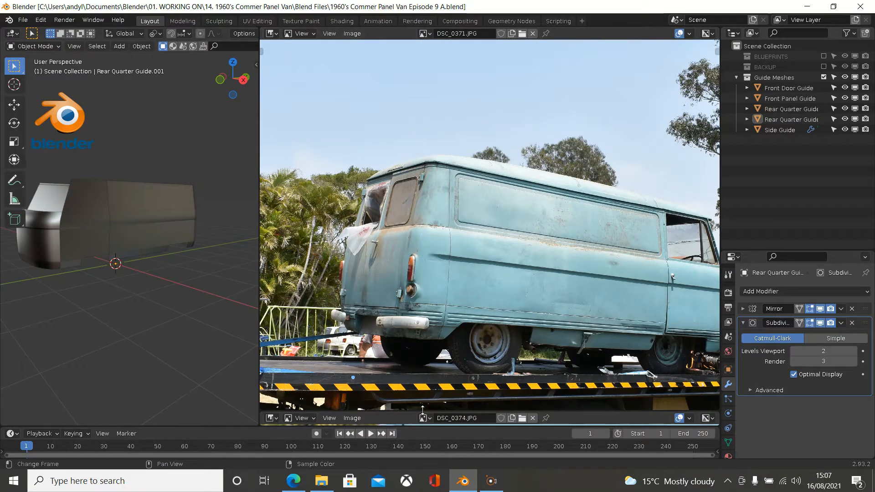
pyautogui.moveTo(430, 412); pyautogui.dragTo(414, 41)
pyautogui.scroll(-4, 450, 134)
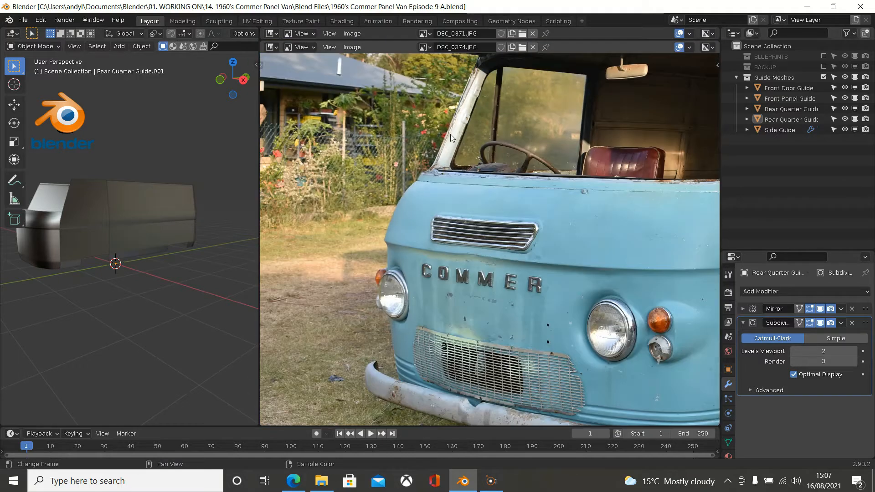
pyautogui.moveTo(433, 177); pyautogui.dragTo(434, 187, button='middle')
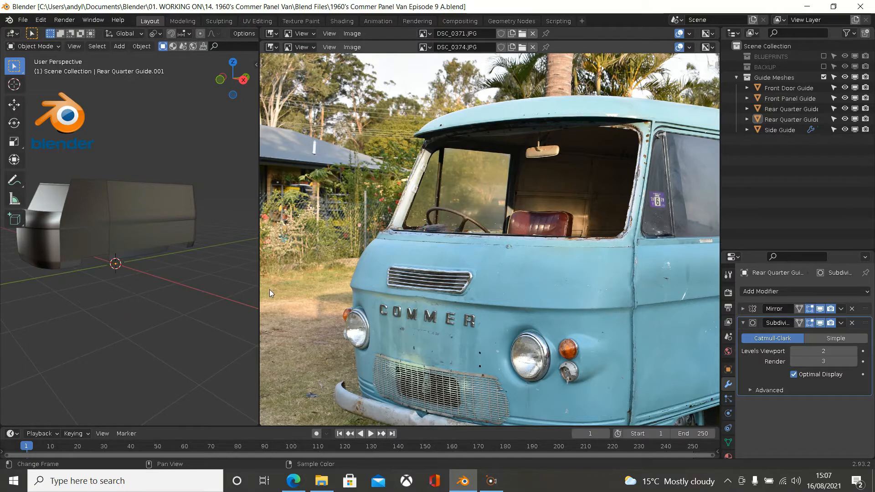
pyautogui.moveTo(258, 289); pyautogui.dragTo(705, 289)
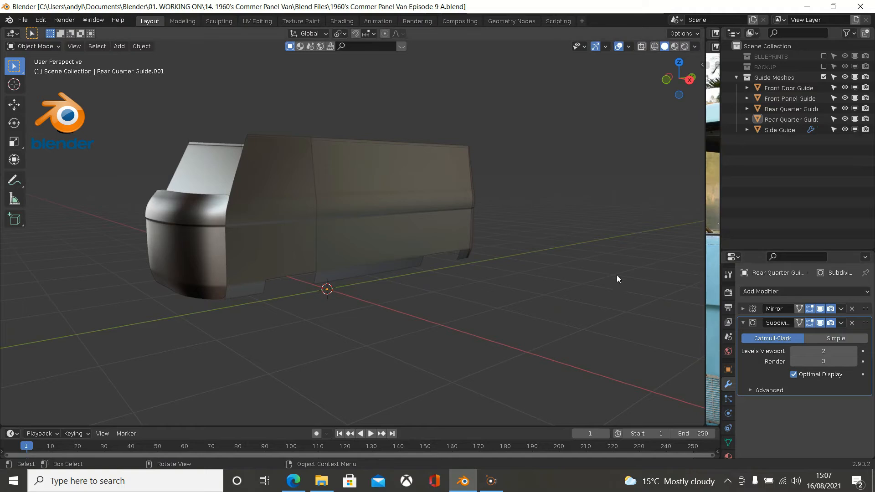
# Open the front door and front panel guide meshes together for editing at the front corner of the van
pyautogui.moveTo(448, 253); pyautogui.dragTo(359, 250, button='middle')
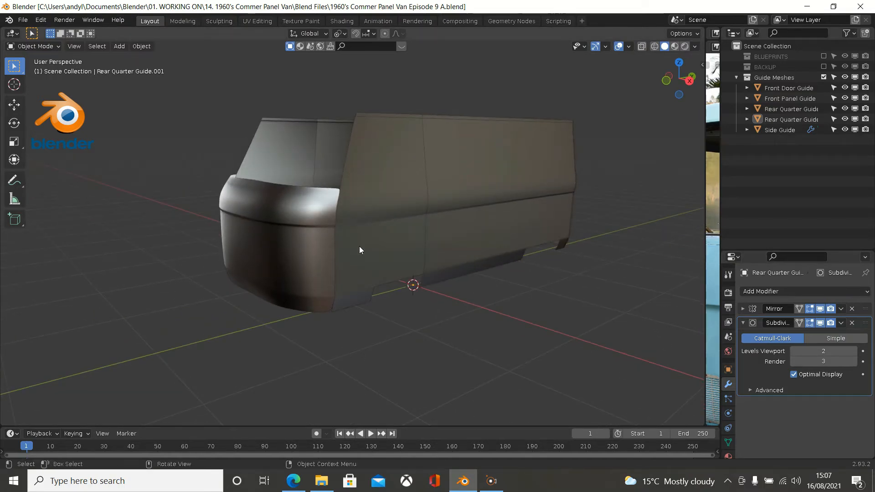
pyautogui.click(395, 245)
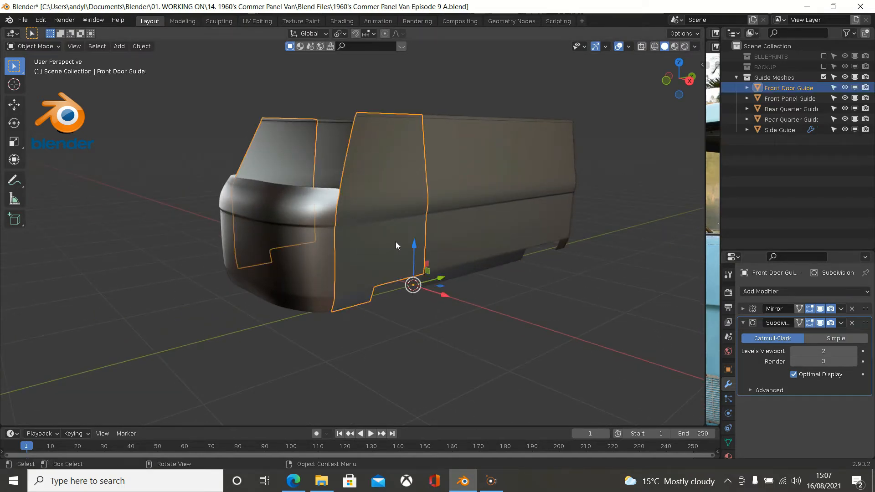
pyautogui.keyDown('shift'); pyautogui.click(322, 239); pyautogui.keyUp('shift')
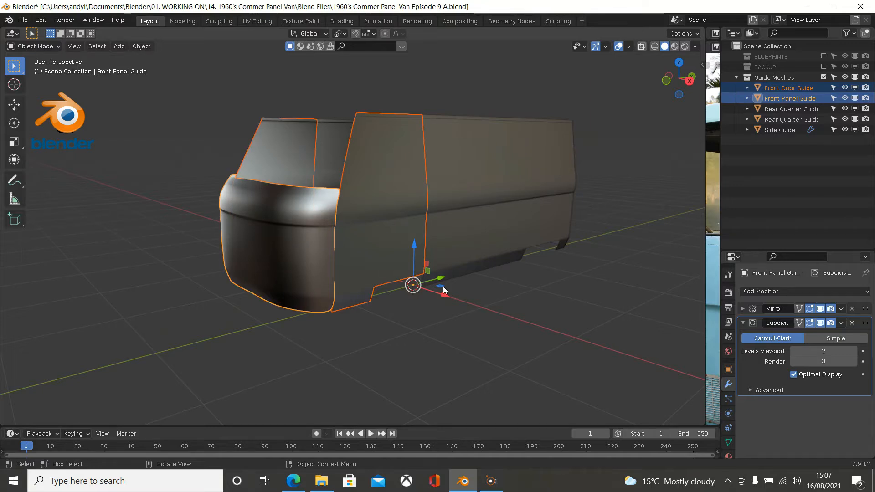
pyautogui.press('Tab')
pyautogui.moveTo(359, 255); pyautogui.dragTo(377, 281, button='middle')
pyautogui.scroll(2, 296, 212)
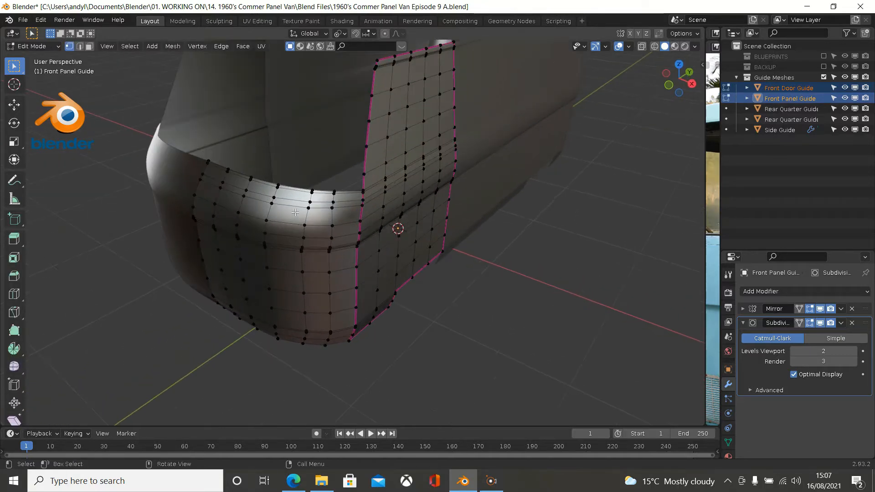
pyautogui.scroll(2, 295, 212)
pyautogui.moveTo(332, 205)
pyautogui.mouseDown(button='middle')
pyautogui.moveTo(337, 187)
pyautogui.moveTo(365, 170)
pyautogui.moveTo(336, 188)
pyautogui.mouseUp(button='middle')
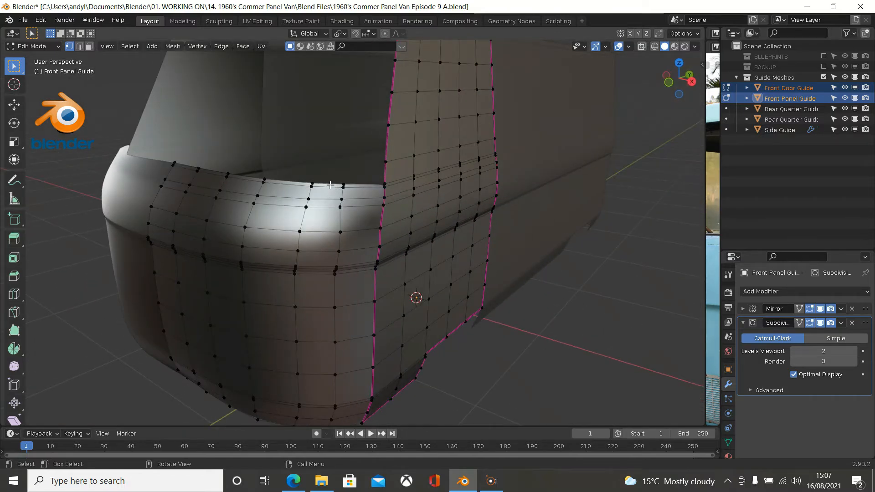
# Select the front panel's top edge loop together with the door's front edge loop
pyautogui.press('alt')
pyautogui.keyDown('alt'); pyautogui.click(330, 183); pyautogui.keyUp('alt')
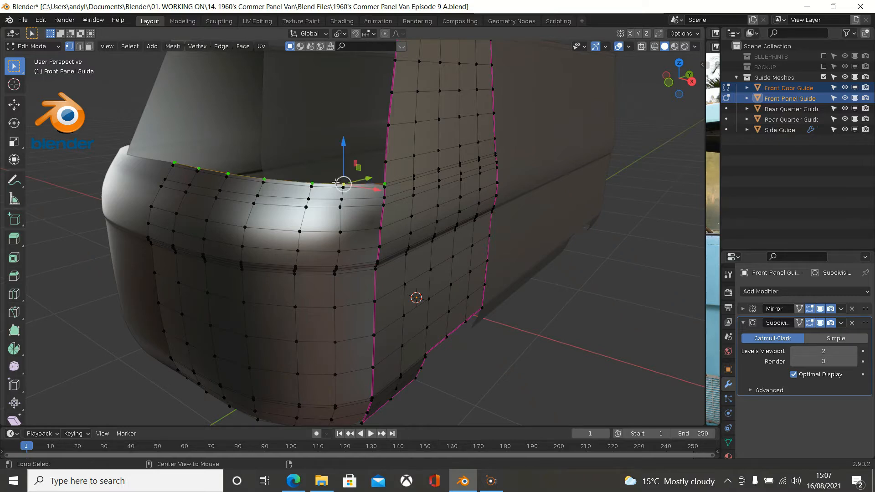
pyautogui.keyDown('alt'); pyautogui.keyDown('shift'); pyautogui.click(384, 147); pyautogui.keyUp('shift'); pyautogui.keyUp('alt')
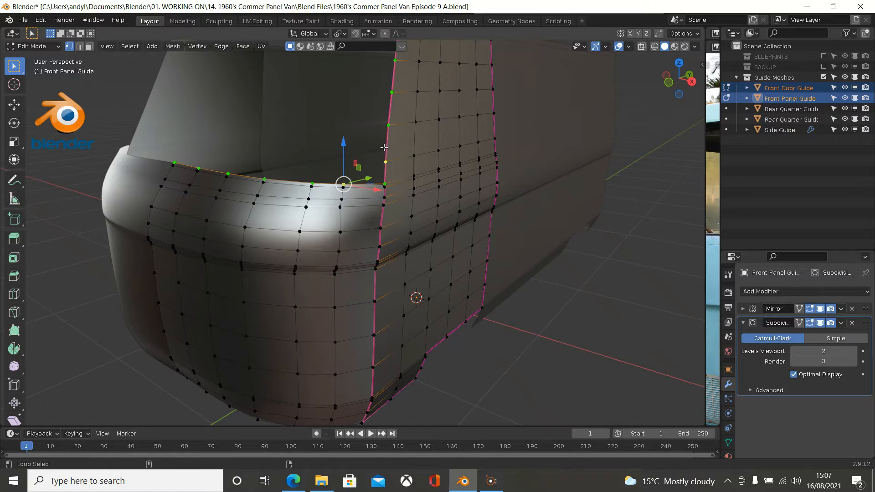
pyautogui.moveTo(378, 194); pyautogui.dragTo(379, 200, button='middle')
pyautogui.scroll(4, 379, 201)
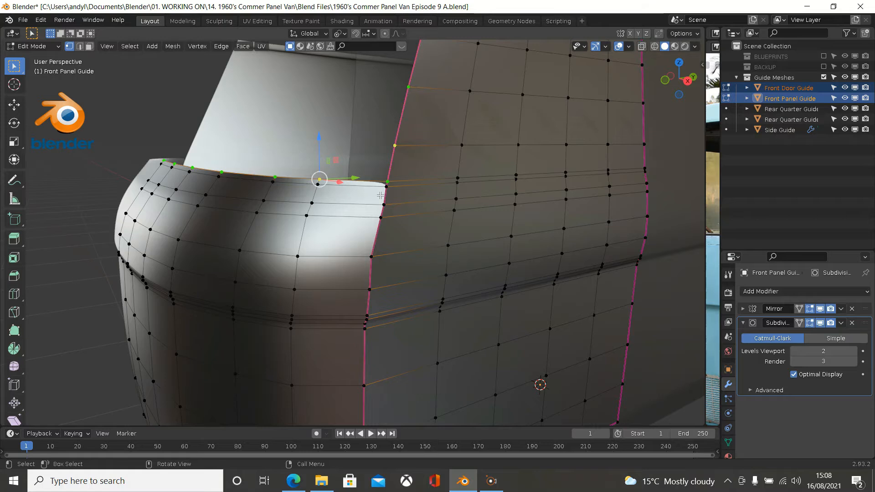
# Switch to wireframe shading and deselect the door's front edge below the windscreen corner
pyautogui.press('z')
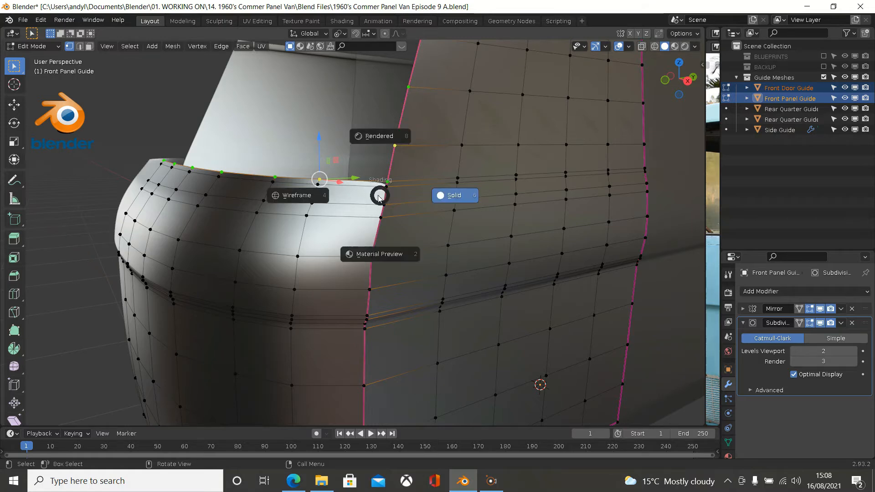
pyautogui.click(295, 196)
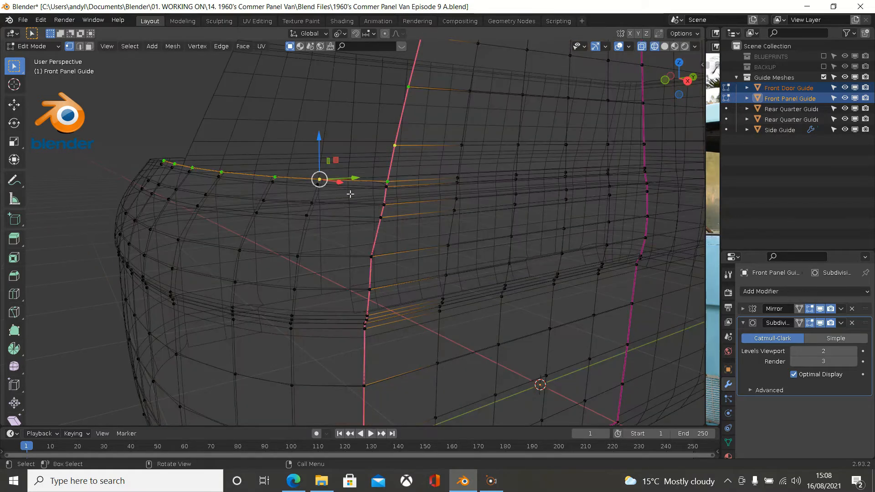
pyautogui.press('b')
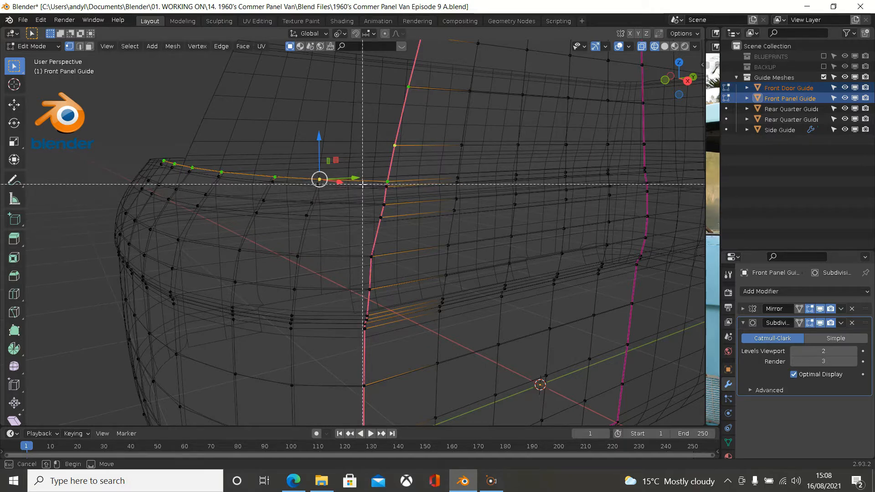
pyautogui.moveTo(354, 185); pyautogui.dragTo(441, 374, button='middle')
pyautogui.press('b')
pyautogui.moveTo(456, 330)
pyautogui.mouseDown(button='middle')
pyautogui.moveTo(483, 326)
pyautogui.moveTo(449, 323)
pyautogui.mouseUp(button='middle')
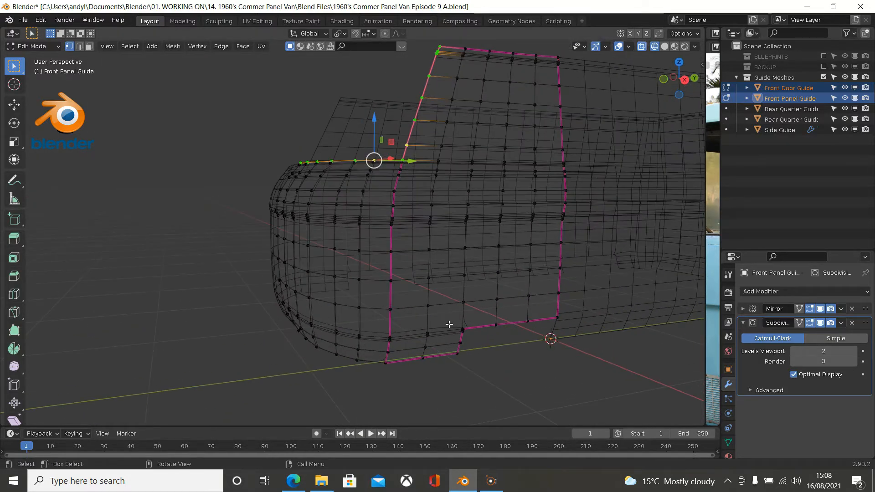
# Duplicate the selected windscreen edges in place, separate the selection into new objects and return to Object Mode
pyautogui.press('g')
pyautogui.rightClick(451, 327)
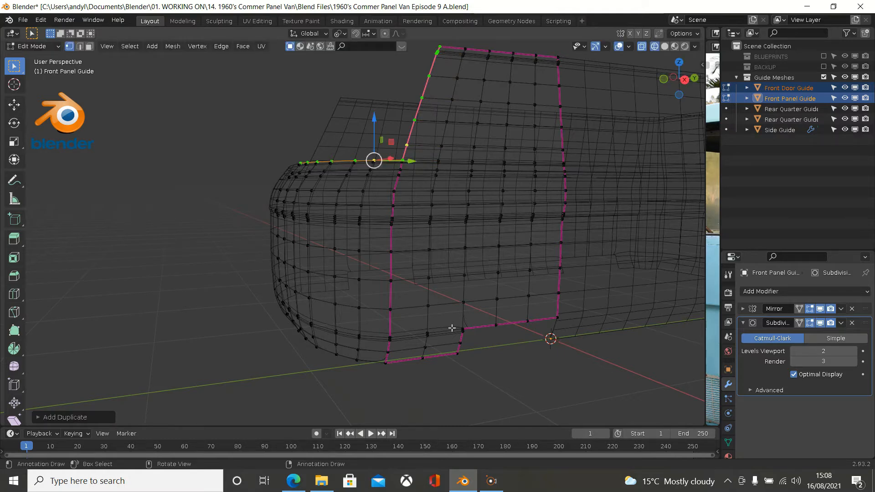
pyautogui.press('p')
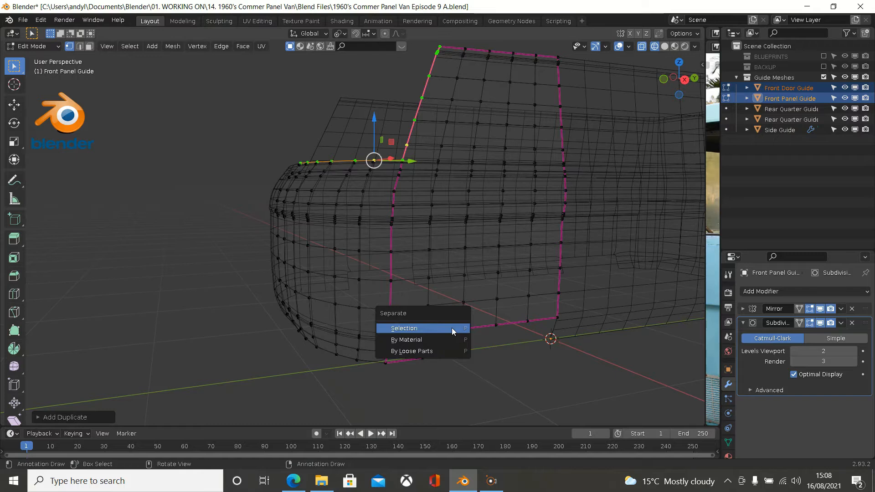
pyautogui.click(452, 328)
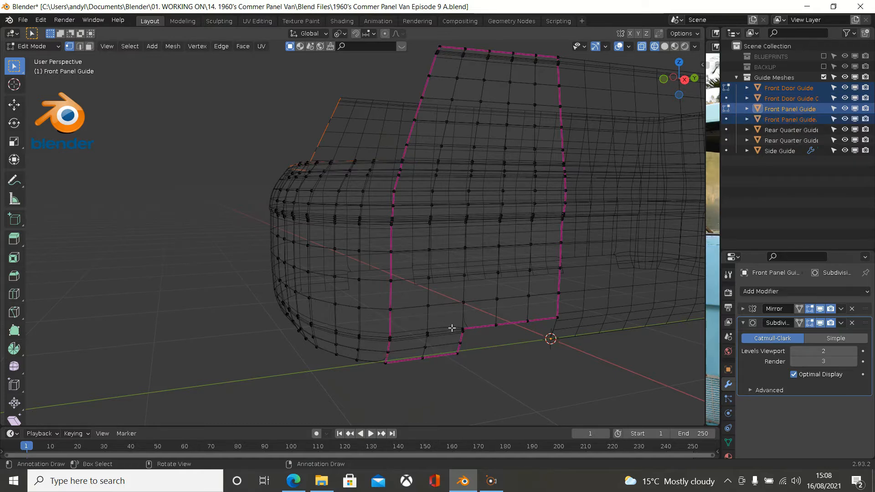
pyautogui.press('Tab')
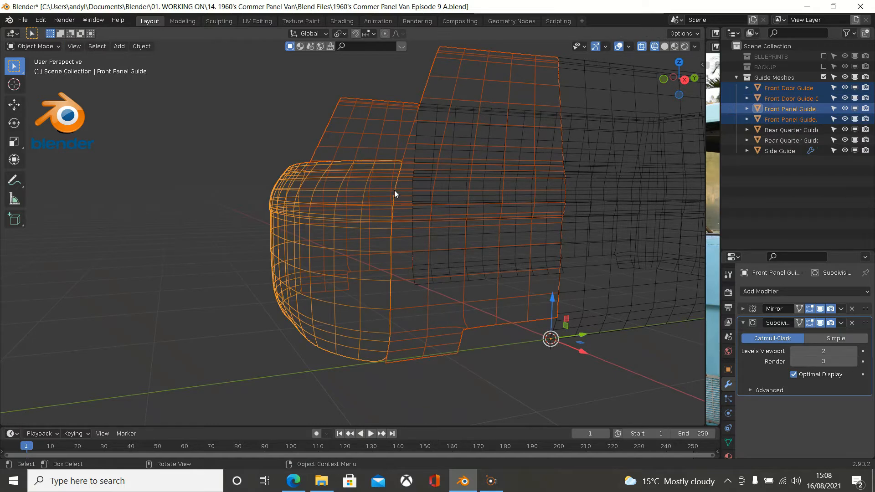
# Examine the separated door edge on its own, including its vertices in Edit Mode
pyautogui.moveTo(394, 190); pyautogui.dragTo(415, 190, button='middle')
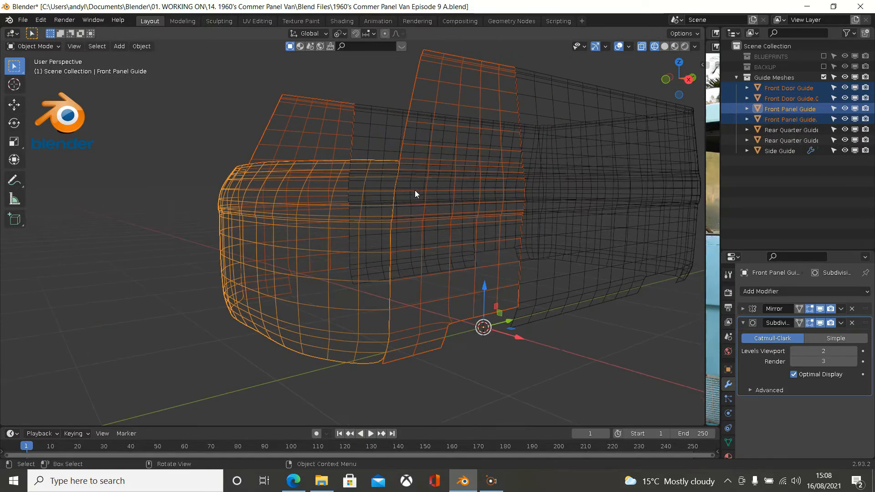
pyautogui.click(397, 152)
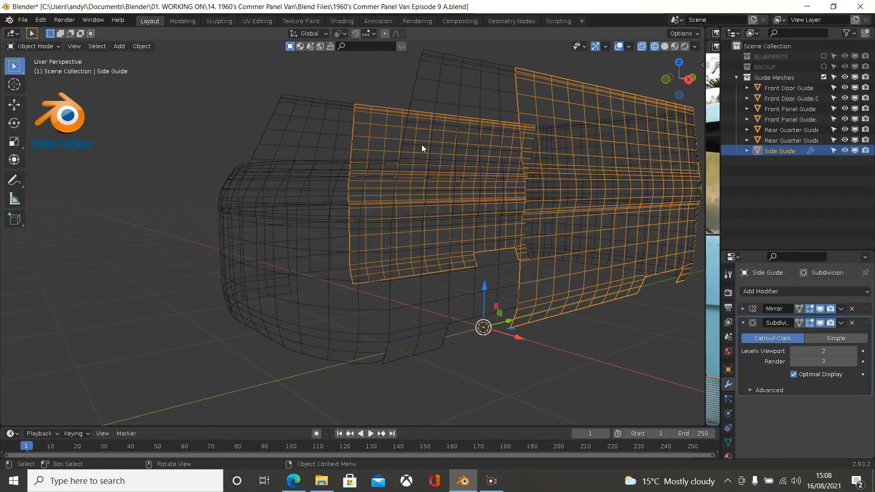
pyautogui.click(402, 149)
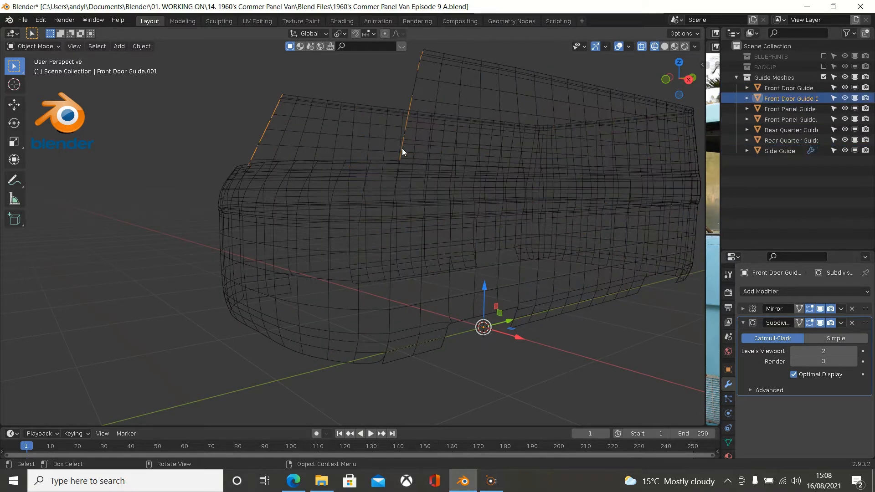
pyautogui.moveTo(401, 149); pyautogui.dragTo(361, 184, button='middle')
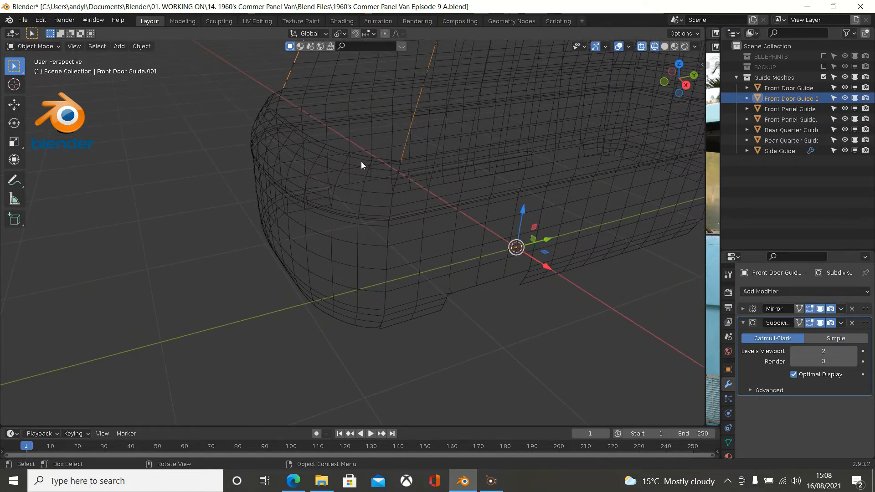
pyautogui.scroll(-5, 361, 168)
pyautogui.moveTo(361, 168); pyautogui.dragTo(394, 160, button='middle')
pyautogui.press('Tab')
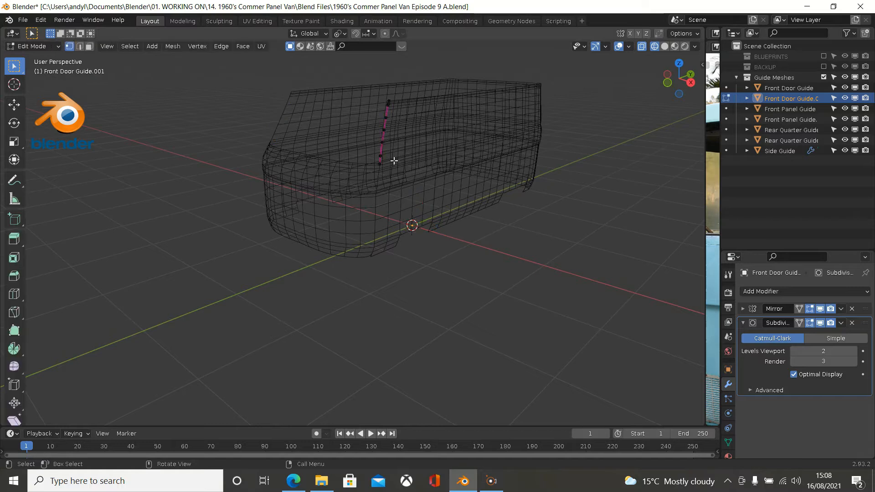
pyautogui.scroll(6, 394, 160)
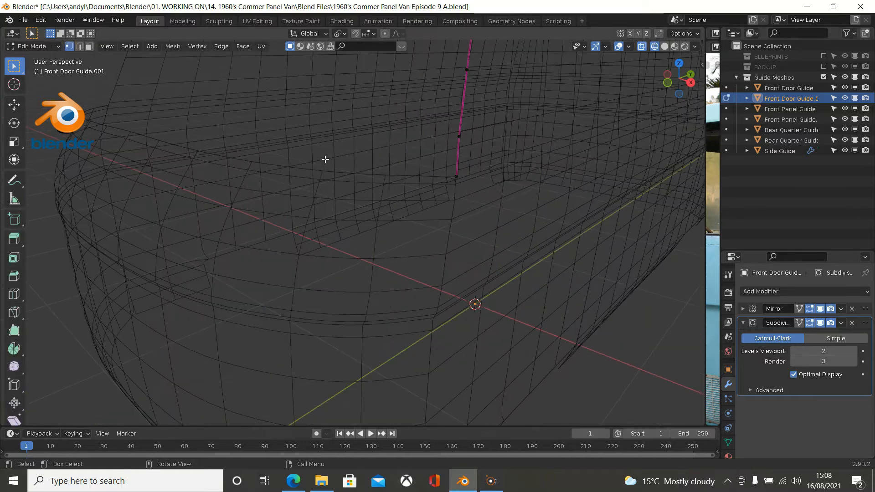
pyautogui.scroll(-3, 351, 165)
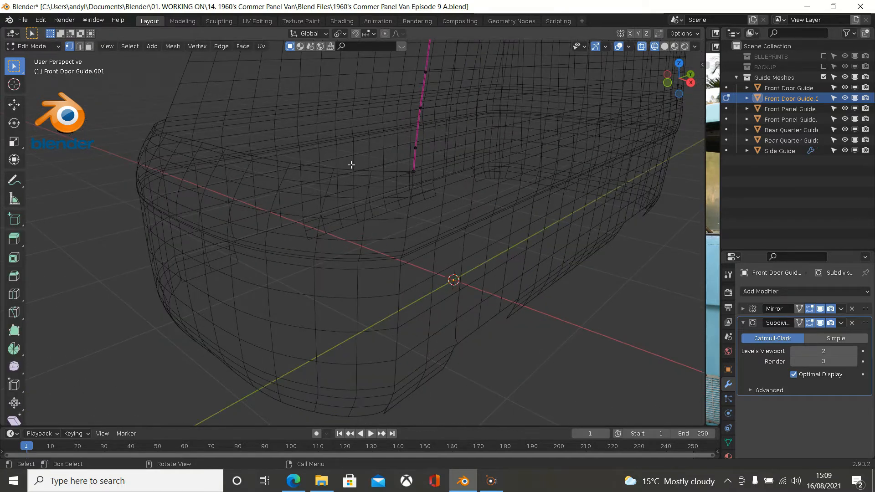
pyautogui.press('Tab')
pyautogui.click(351, 165)
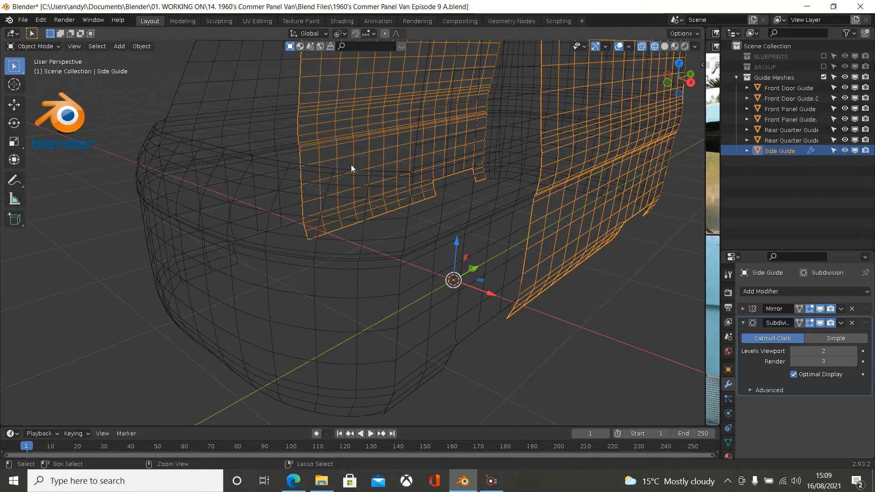
# Undo the separation, the duplication and the deselection of the lower door edge
pyautogui.click(351, 164)
pyautogui.press('Tab')
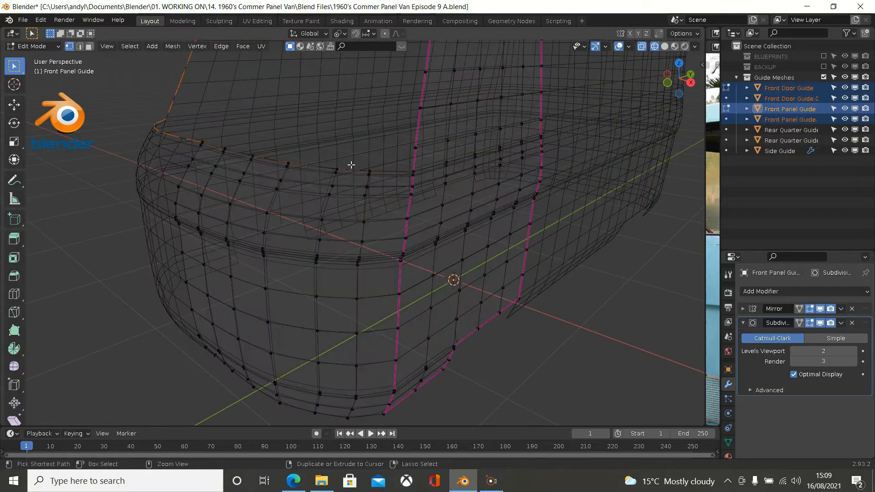
pyautogui.keyDown('alt'); pyautogui.click(351, 165); pyautogui.keyUp('alt')
pyautogui.moveTo(350, 165); pyautogui.dragTo(333, 162, button='middle')
pyautogui.scroll(-1, 333, 161)
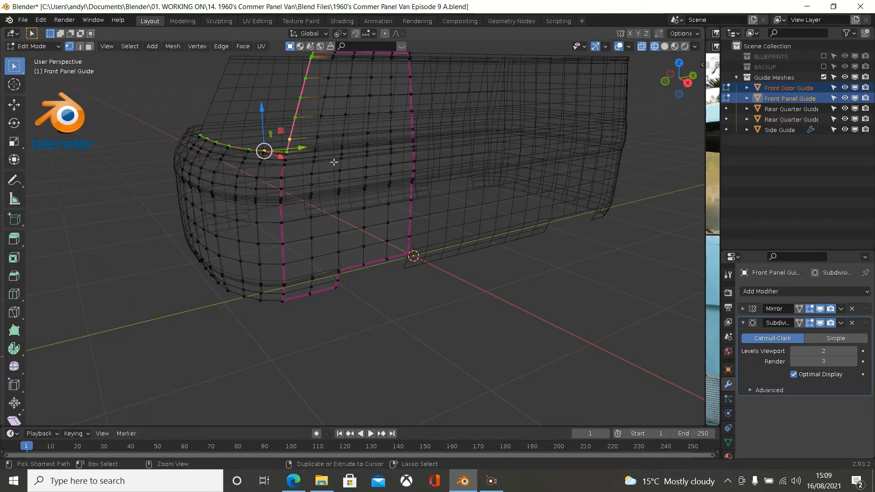
# Deselect the door's front edge below the windscreen corner, keeping the upper door edge and panel top edge selected
pyautogui.scroll(1, 300, 164)
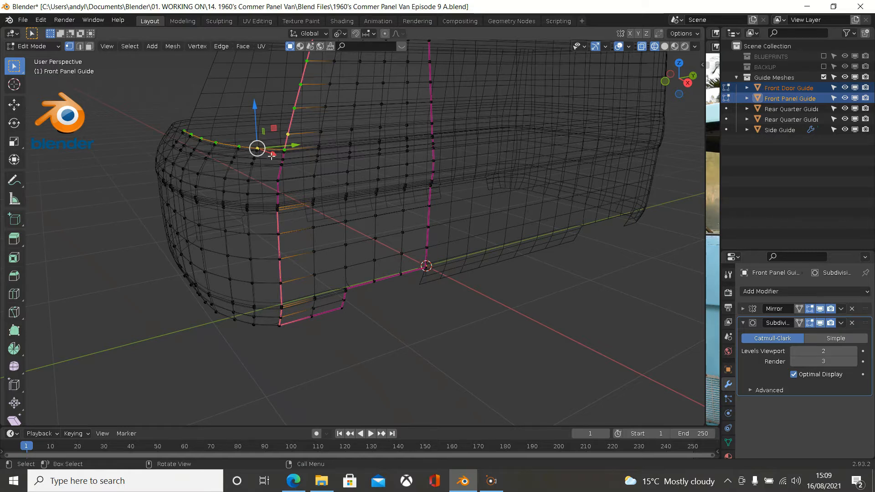
pyautogui.press('b')
pyautogui.moveTo(271, 156); pyautogui.dragTo(315, 361, button='middle')
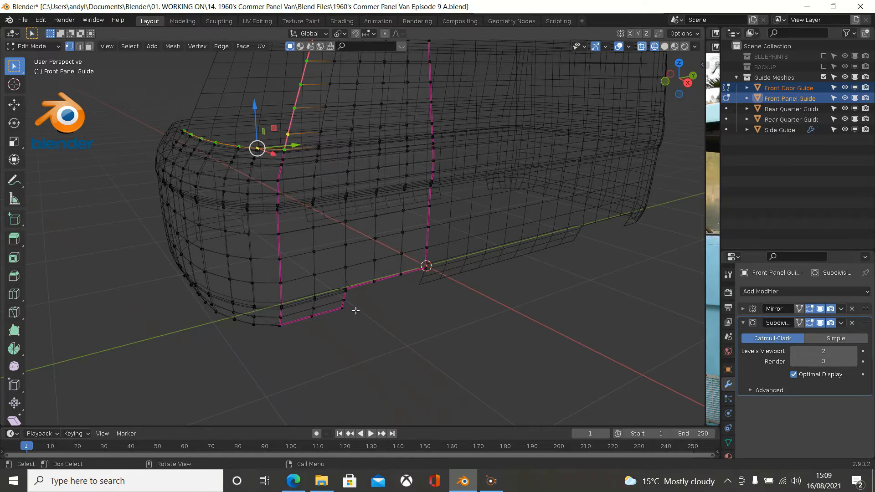
# Duplicate the upper door edge and panel top edge in place, separate the copies by selection and return to Object Mode
pyautogui.press('shift')
pyautogui.press('g')
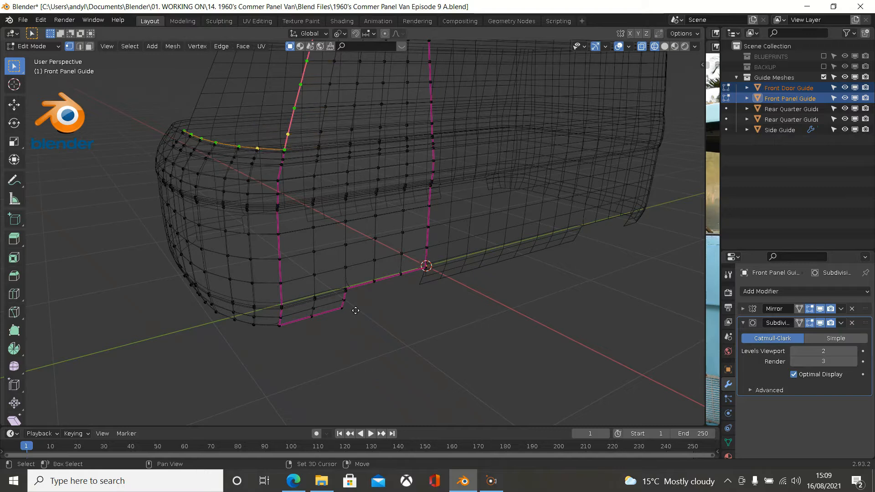
pyautogui.rightClick(355, 310)
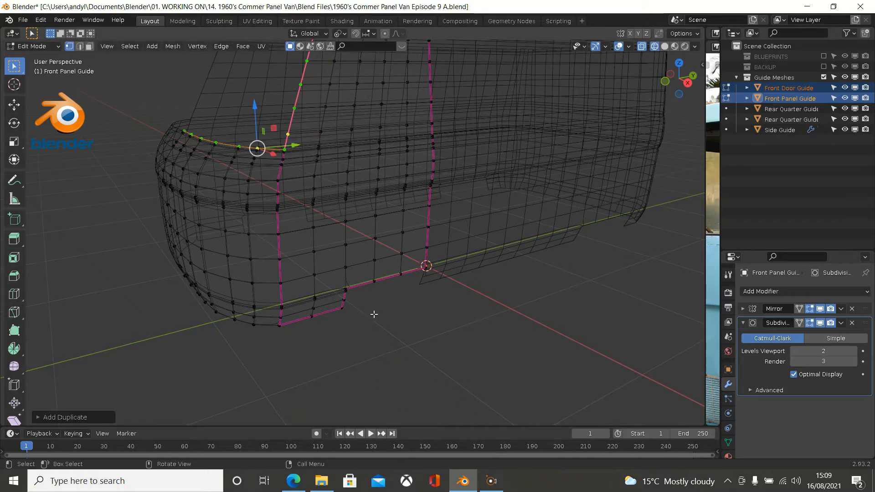
pyautogui.press('p')
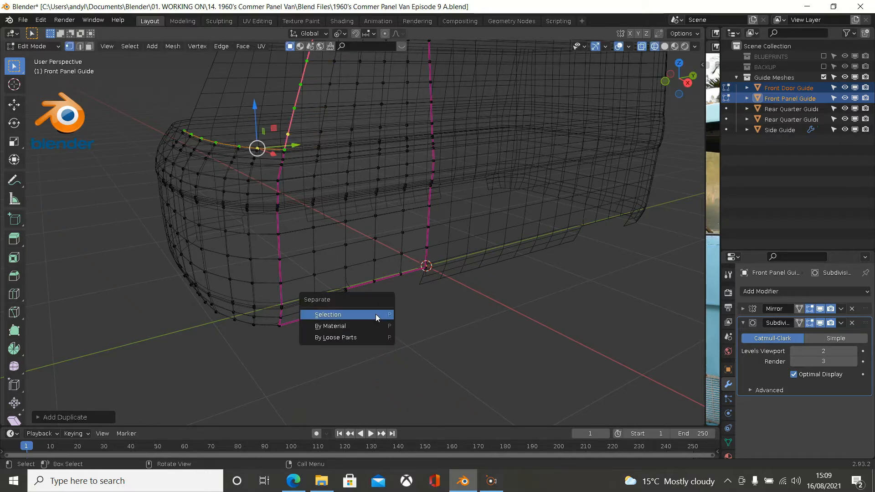
pyautogui.click(376, 313)
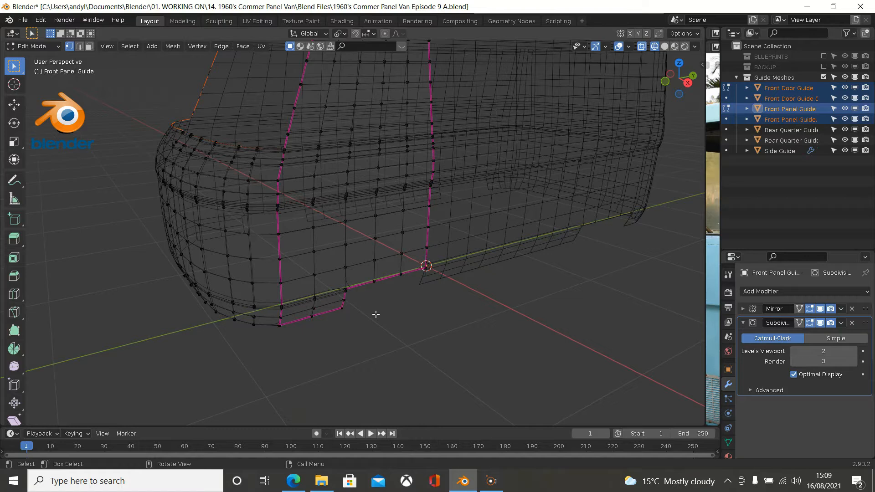
pyautogui.press('Tab')
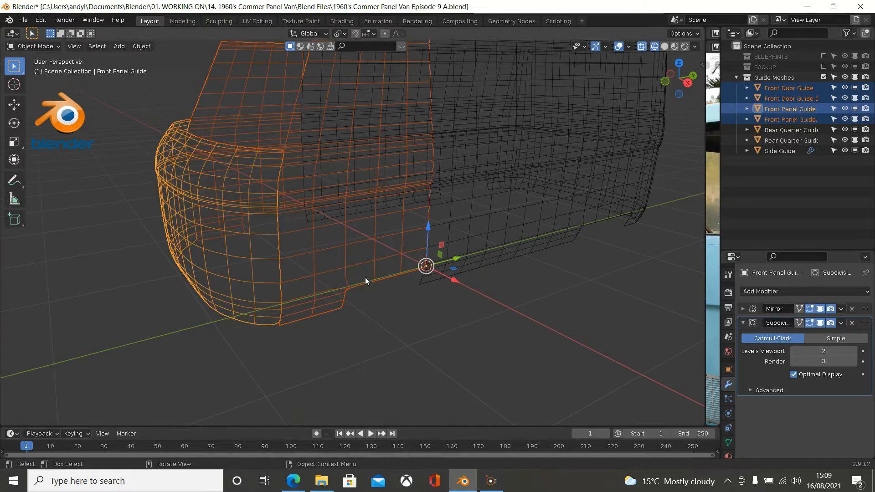
# Select only the two separated edge objects around the windscreen and join them into one object
pyautogui.click(286, 149)
pyautogui.moveTo(291, 132); pyautogui.dragTo(321, 133, button='middle')
pyautogui.keyDown('shift'); pyautogui.click(288, 121); pyautogui.keyUp('shift')
pyautogui.moveTo(262, 142); pyautogui.dragTo(240, 149, button='middle')
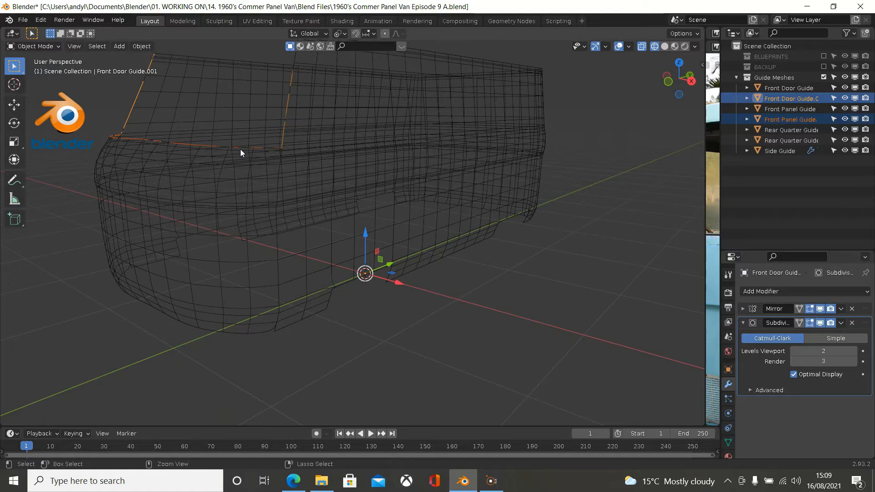
pyautogui.hotkey('ctrl', 'j')
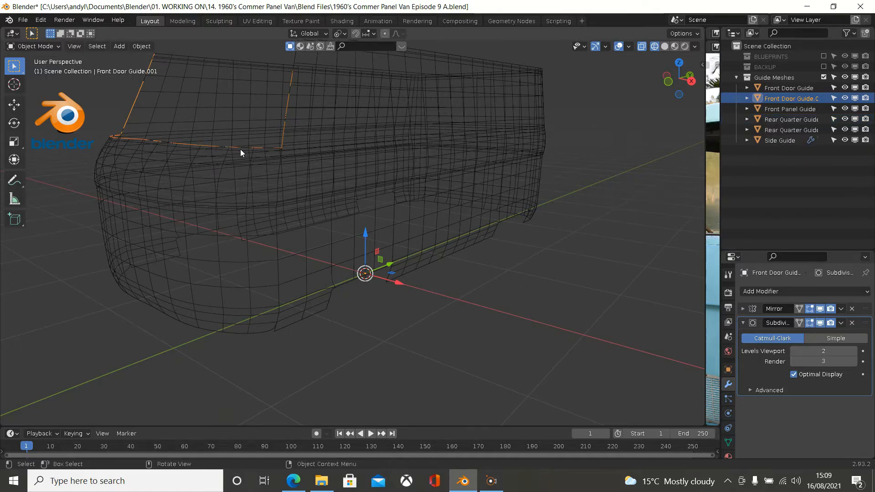
pyautogui.scroll(-1, 239, 149)
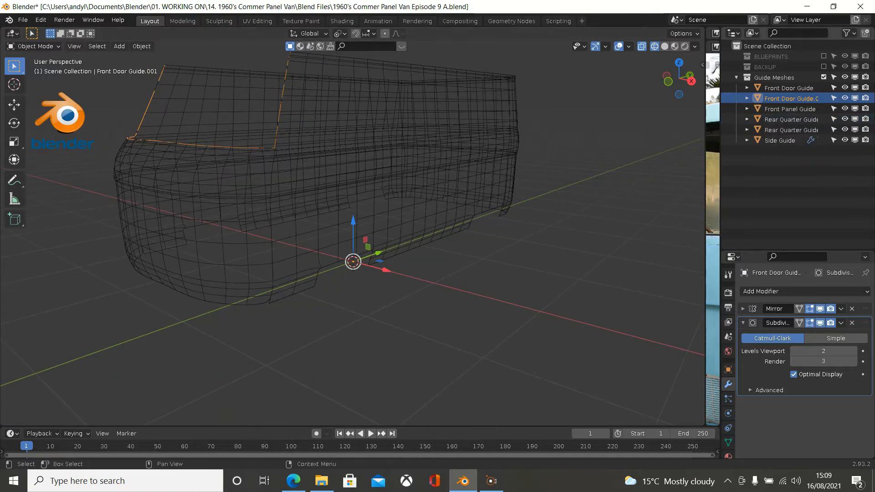
# Rename the joined windscreen edge object as Front UPPER Guide
pyautogui.doubleClick(787, 100)
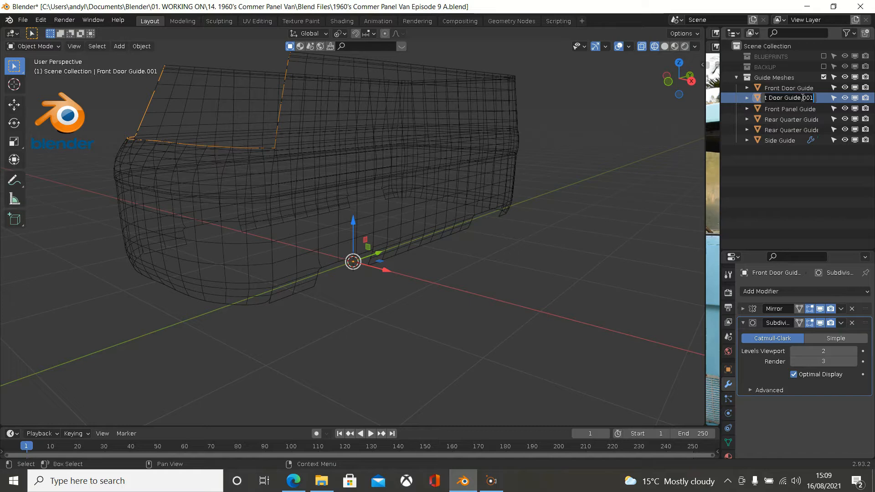
pyautogui.moveTo(801, 97); pyautogui.dragTo(817, 96)
pyautogui.press('BackSpace')
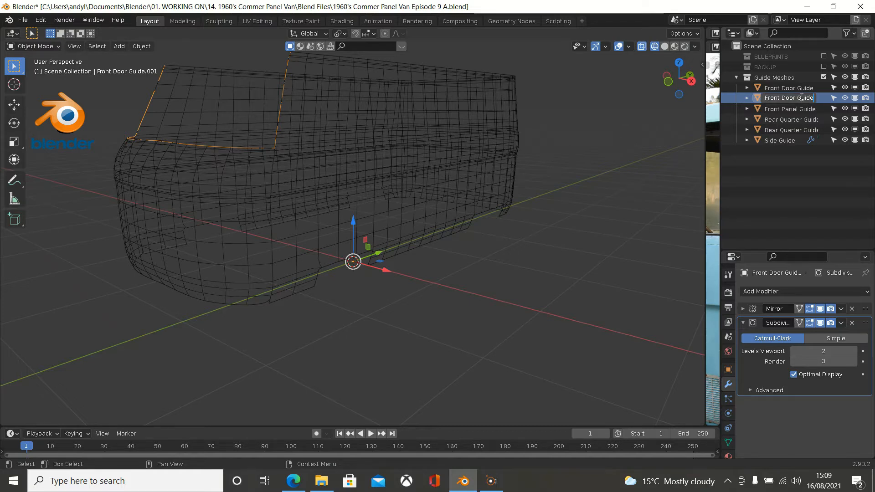
pyautogui.click(797, 97)
pyautogui.press('BackSpace')
pyautogui.press('BackSpace')
pyautogui.press('BackSpace')
pyautogui.press('BackSpace')
pyautogui.press('BackSpace')
pyautogui.write('UPPER')
pyautogui.press('Return')
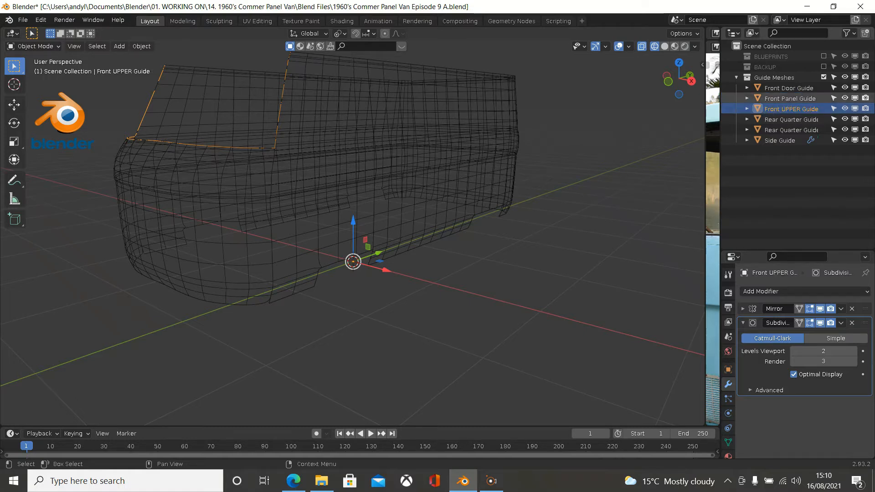
# Enable the BLUEPRINTS collection, expand it and make its BACK, FRONT, SIDE and TOP images selectable
pyautogui.scroll(-2, 217, 142)
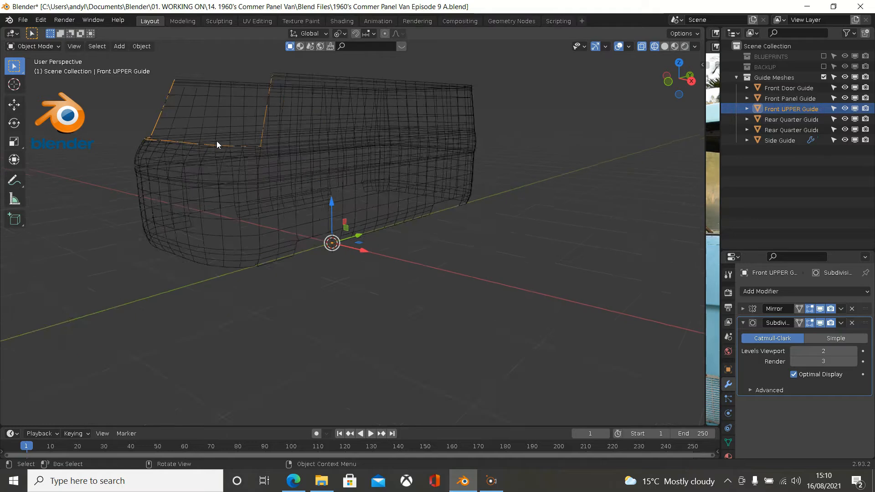
pyautogui.moveTo(217, 144); pyautogui.dragTo(218, 144, button='middle')
pyautogui.moveTo(233, 143); pyautogui.dragTo(233, 170, button='middle')
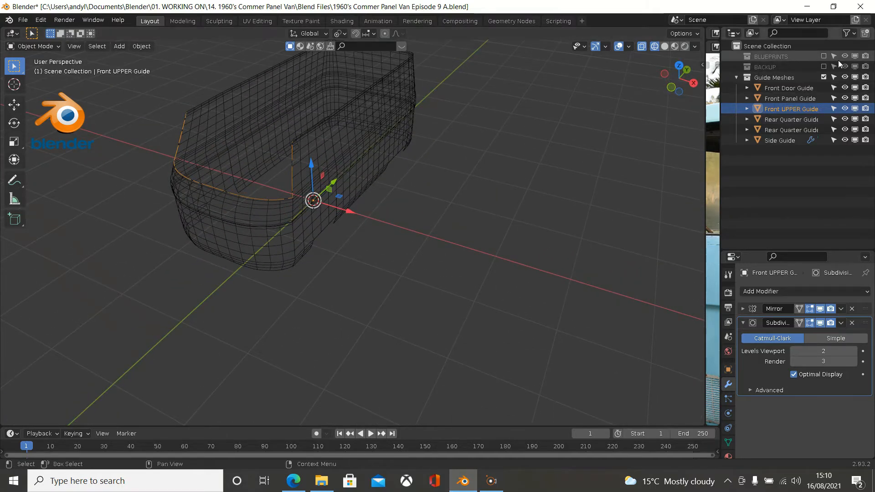
pyautogui.click(823, 56)
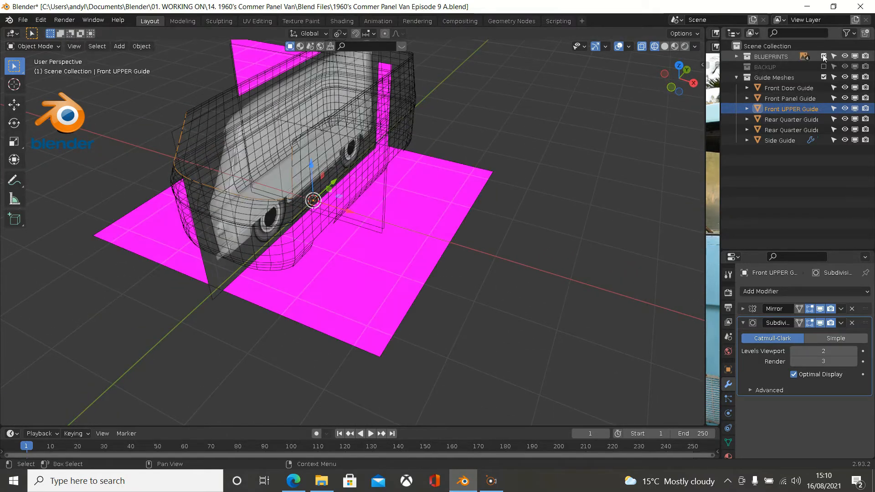
pyautogui.moveTo(586, 130); pyautogui.dragTo(427, 171, button='middle')
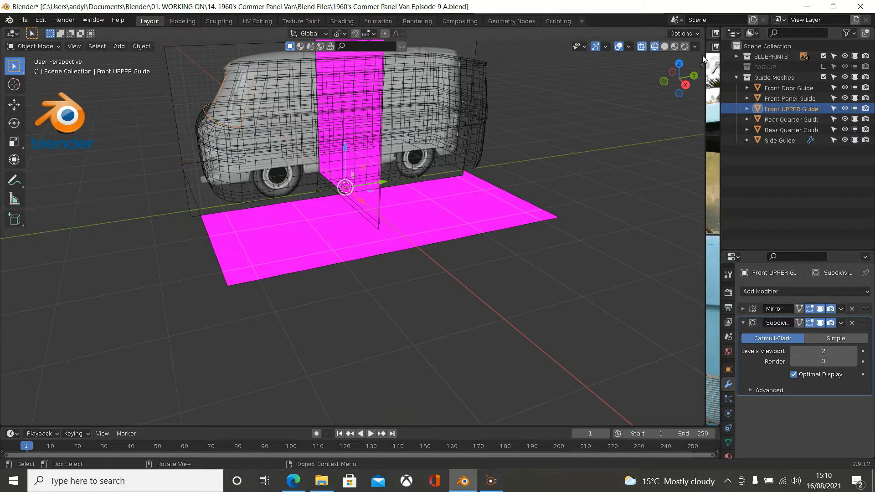
pyautogui.click(735, 57)
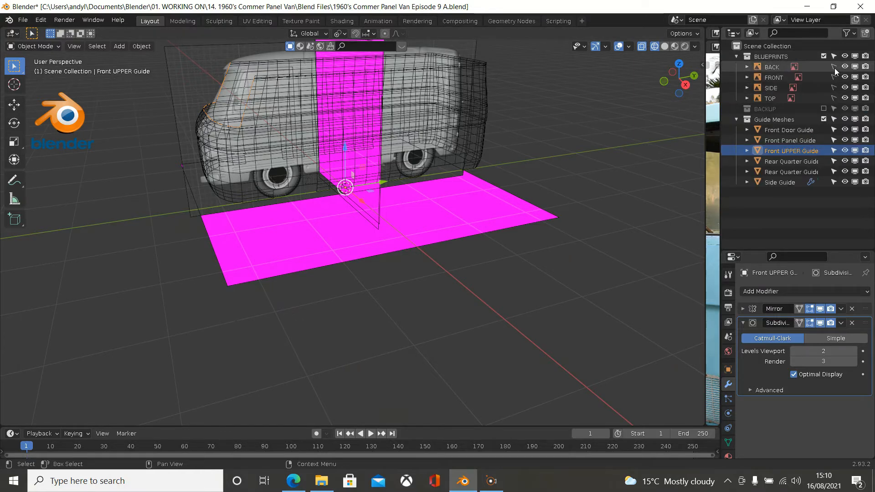
pyautogui.moveTo(832, 65); pyautogui.dragTo(832, 83)
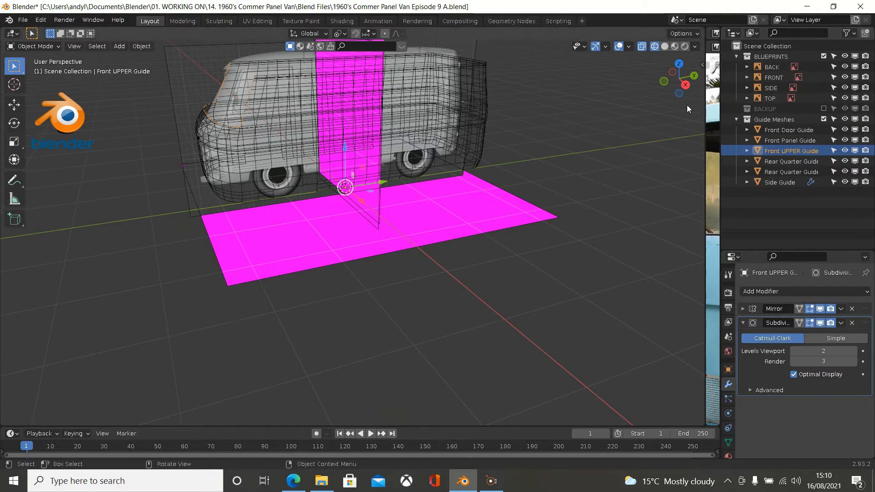
# Relink the TOP blueprint to Commer TOP.png in the 14. 1960's Commer Panel Van Blueprints folder and make it unselectable
pyautogui.click(466, 233)
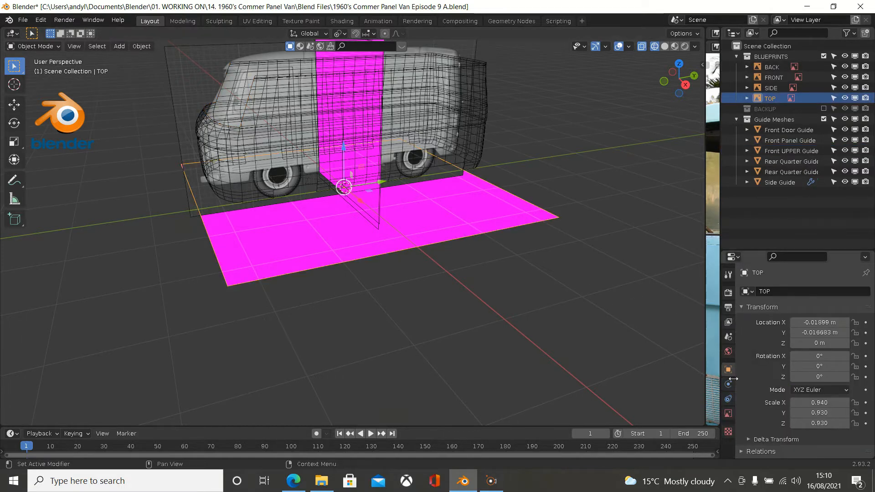
pyautogui.click(728, 414)
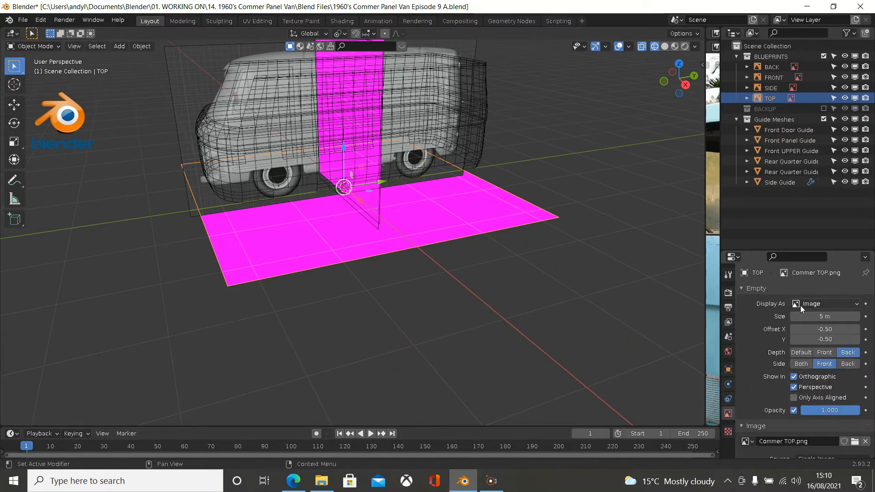
pyautogui.scroll(-3, 801, 314)
pyautogui.scroll(2, 803, 315)
pyautogui.scroll(-2, 837, 386)
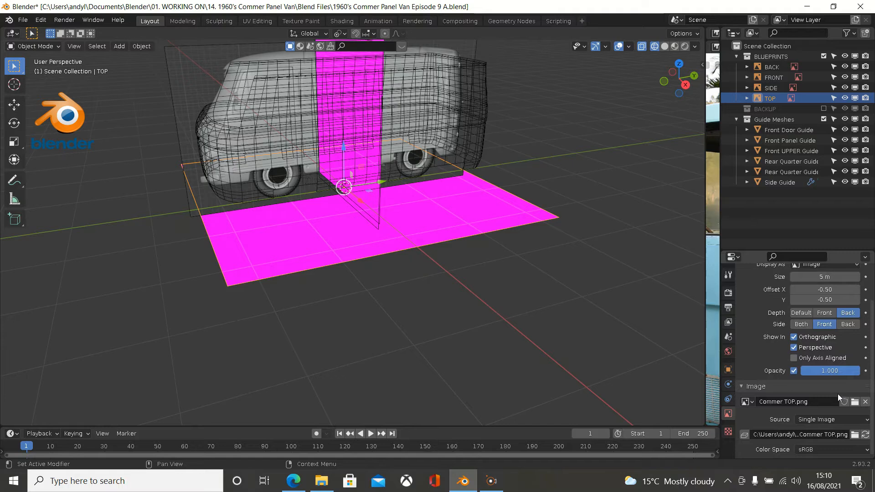
pyautogui.click(853, 436)
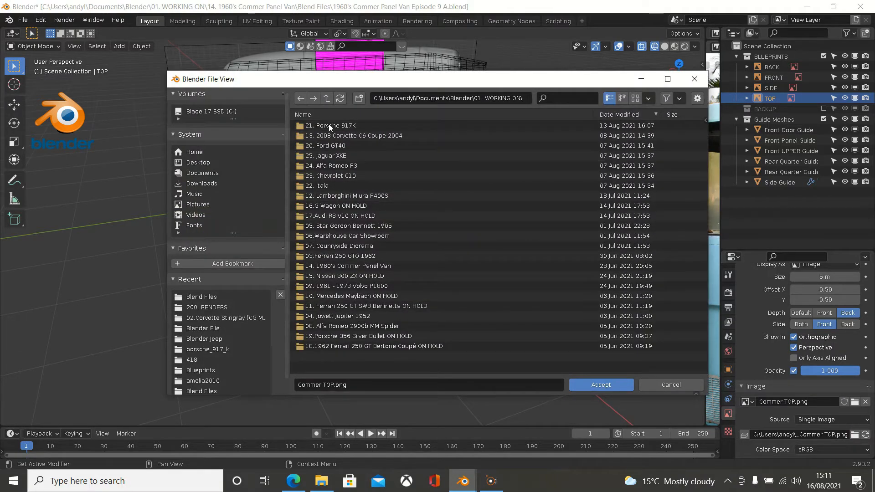
pyautogui.click(333, 264)
pyautogui.doubleClick(332, 263)
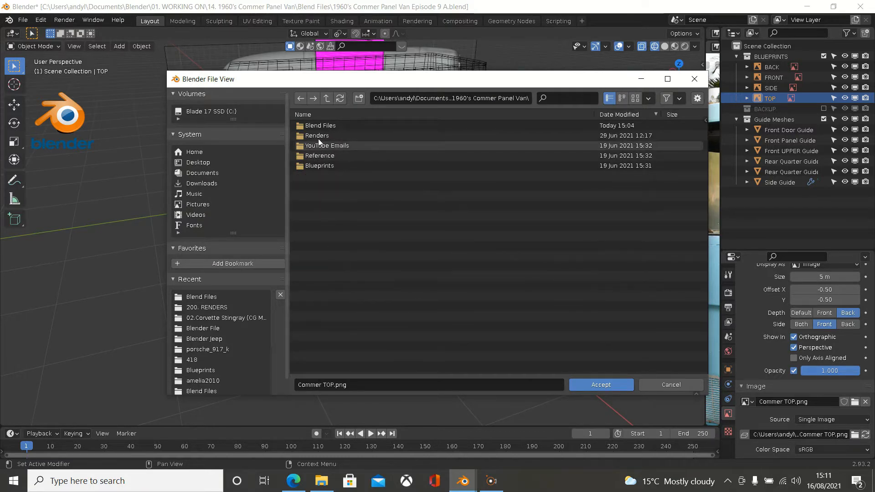
pyautogui.doubleClick(318, 166)
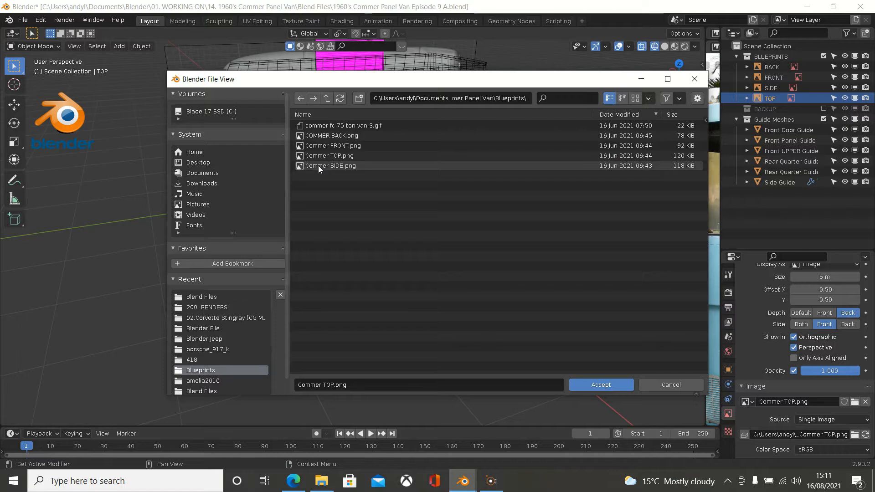
pyautogui.click(322, 155)
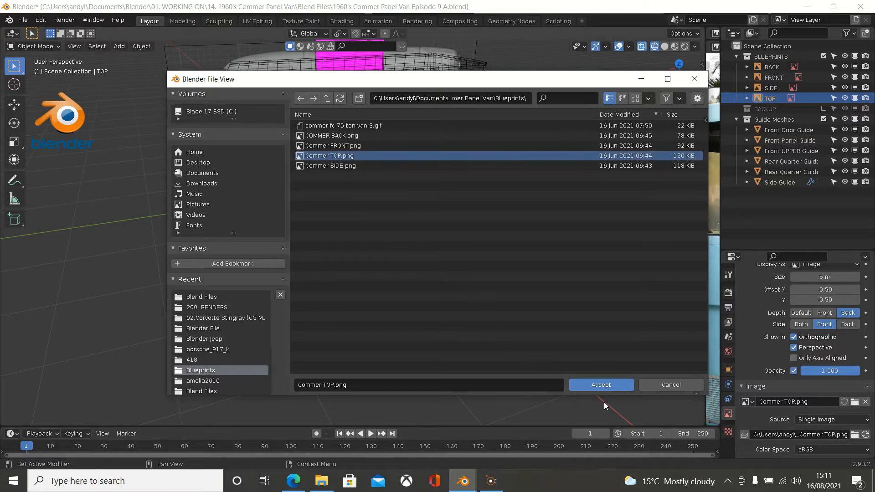
pyautogui.click(602, 386)
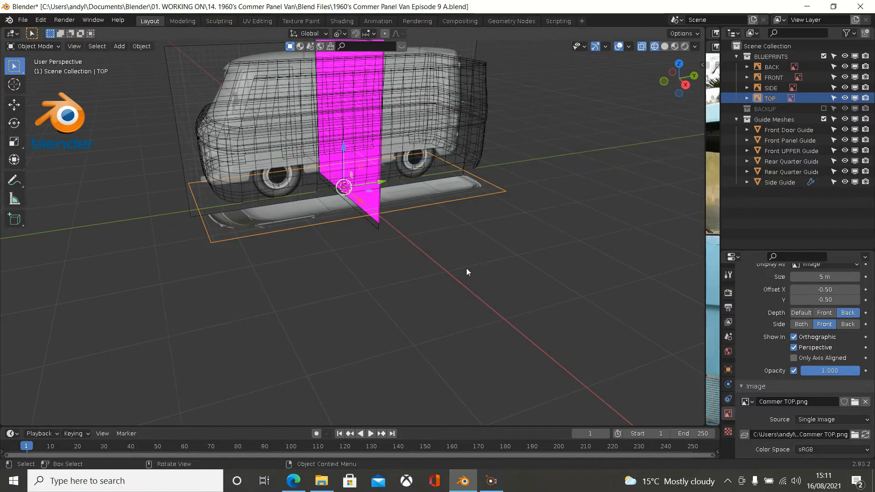
pyautogui.click(833, 96)
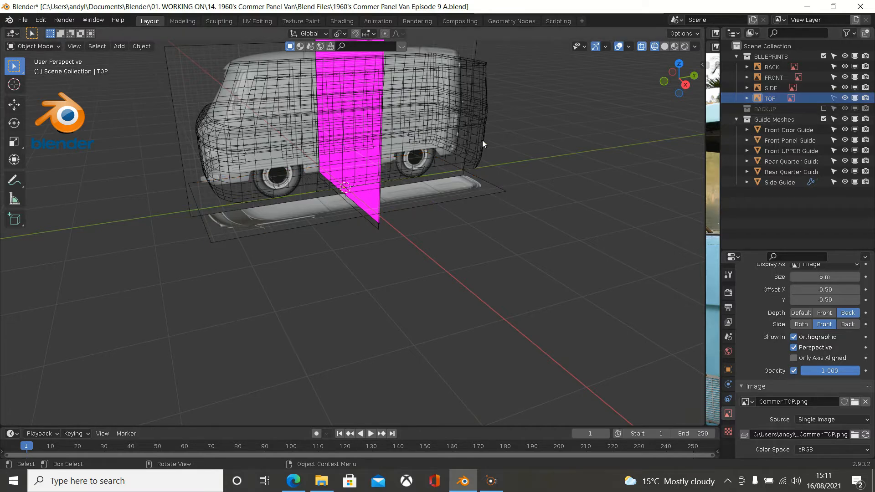
# Relink the FRONT blueprint to Commer FRONT.png in the van's Blueprints folder and make it unselectable
pyautogui.click(379, 199)
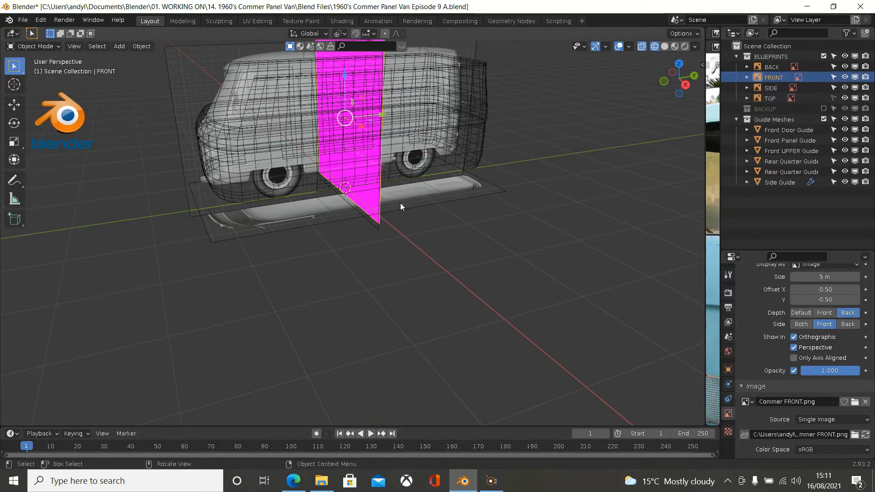
pyautogui.click(855, 435)
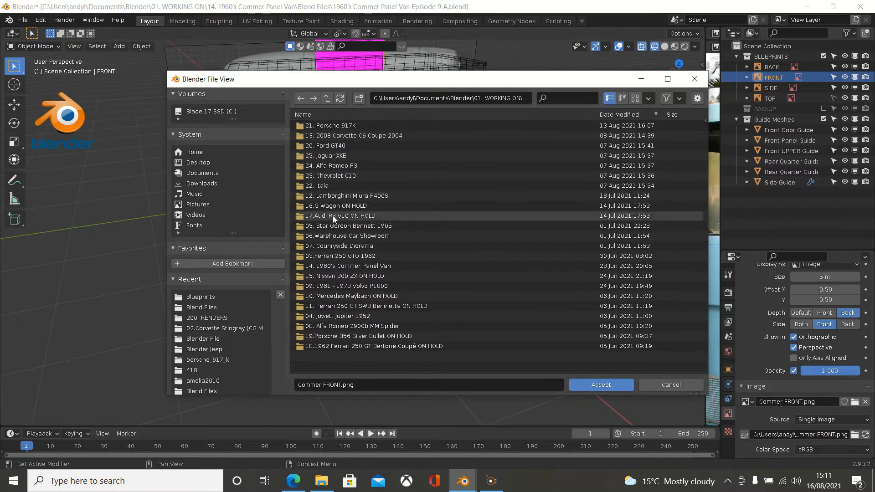
pyautogui.click(332, 266)
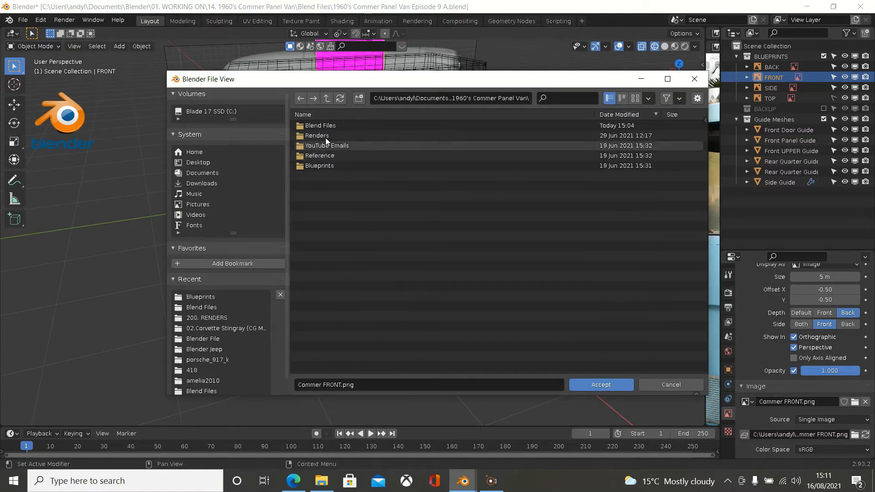
pyautogui.click(324, 165)
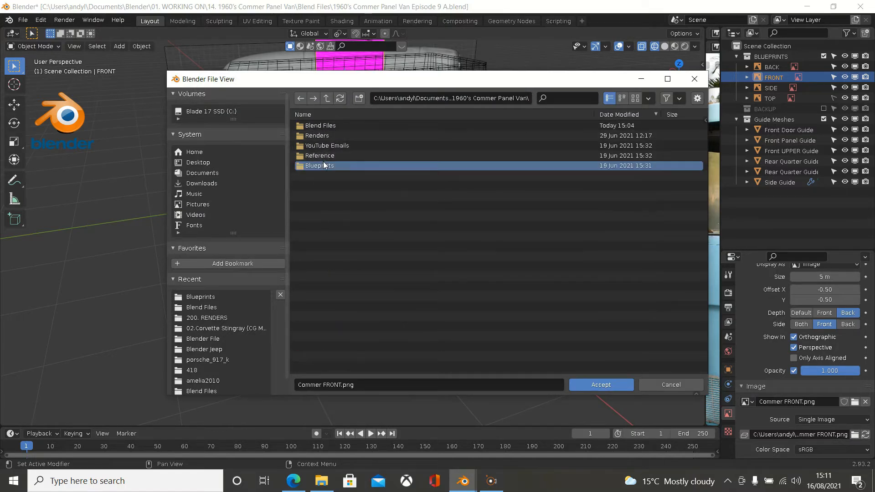
pyautogui.doubleClick(324, 164)
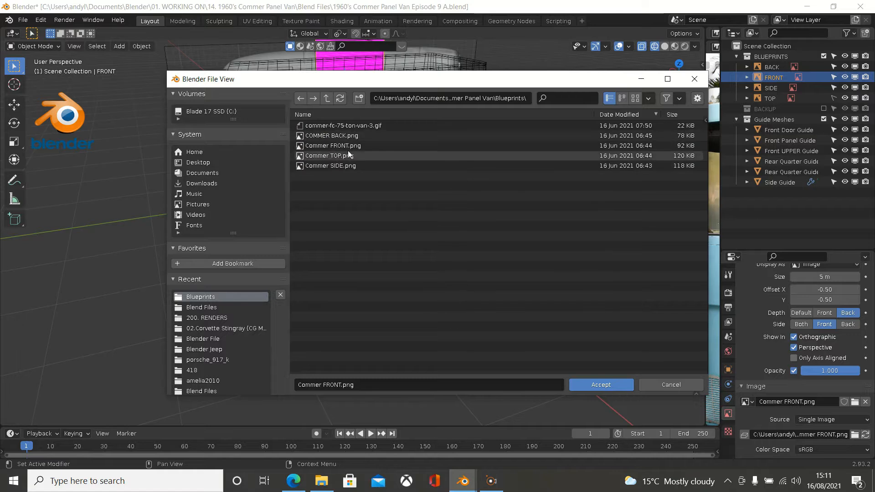
pyautogui.click(348, 148)
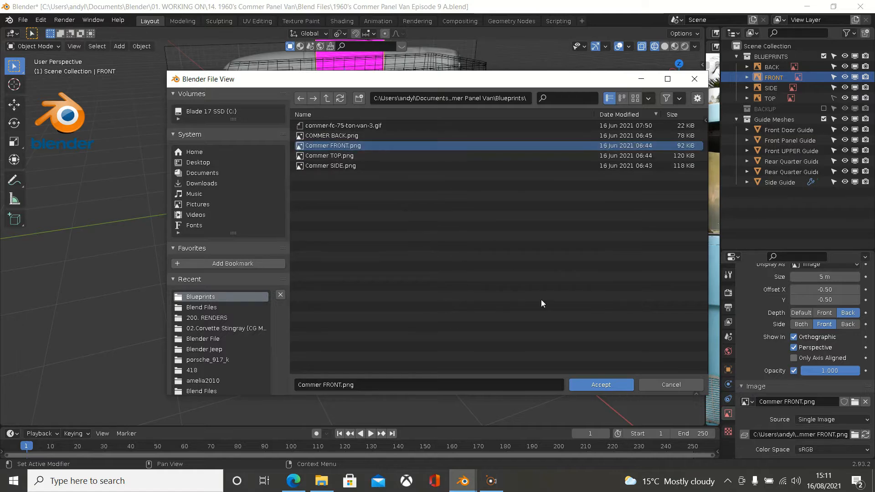
pyautogui.click(603, 383)
pyautogui.moveTo(488, 302); pyautogui.dragTo(509, 291, button='middle')
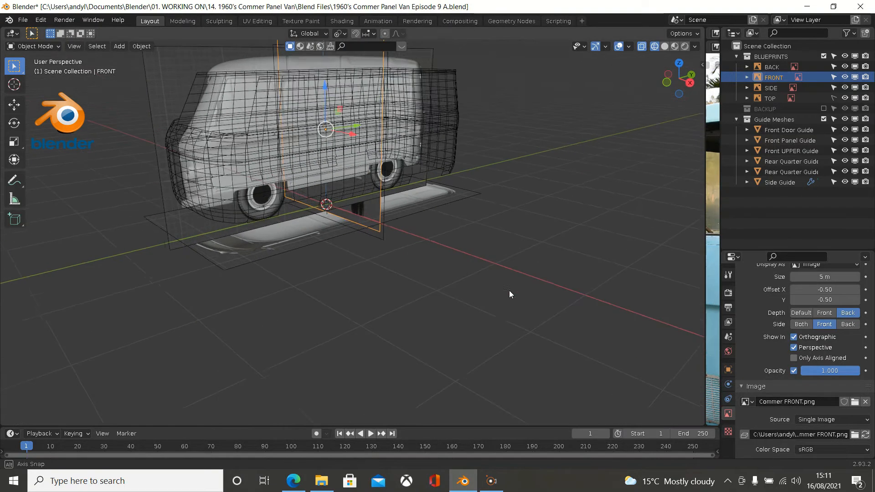
pyautogui.click(834, 76)
# Relink the BACK blueprint to COMMER BACK.png in the 14. 1960's Commer Panel Van Blueprints folder and make it unselectable
pyautogui.click(770, 66)
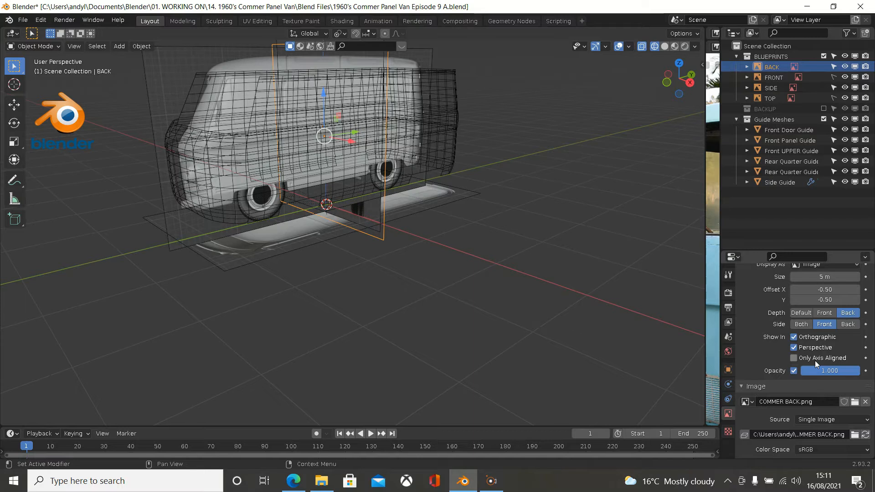
pyautogui.click(855, 435)
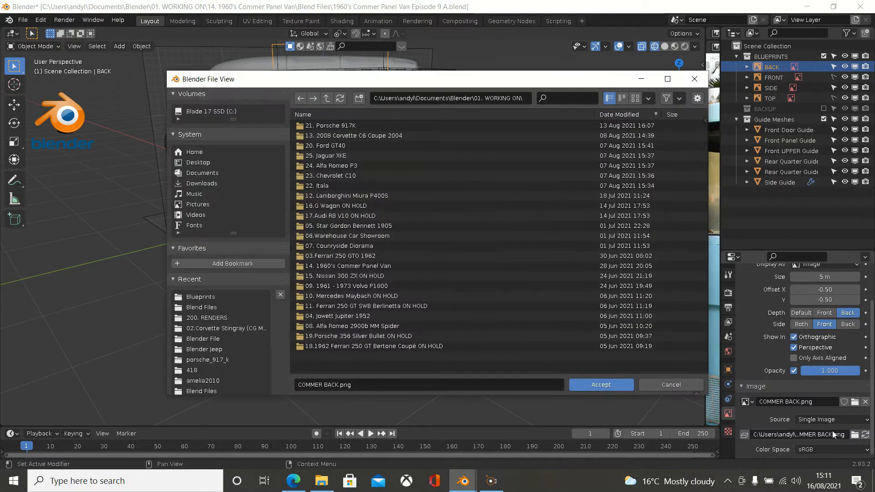
pyautogui.doubleClick(361, 266)
pyautogui.doubleClick(313, 167)
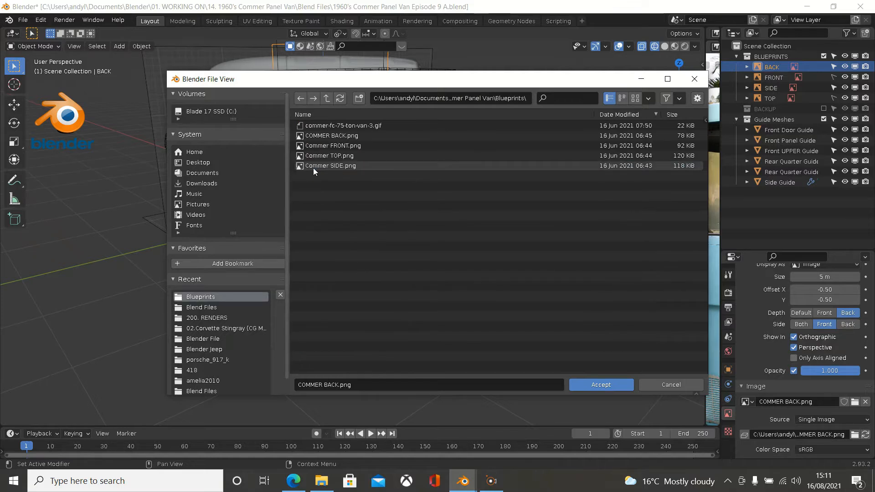
pyautogui.click(322, 135)
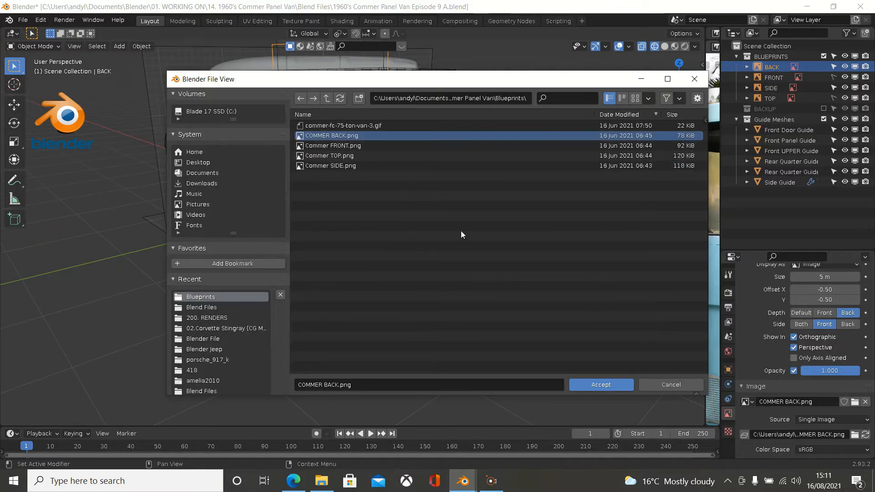
pyautogui.click(587, 386)
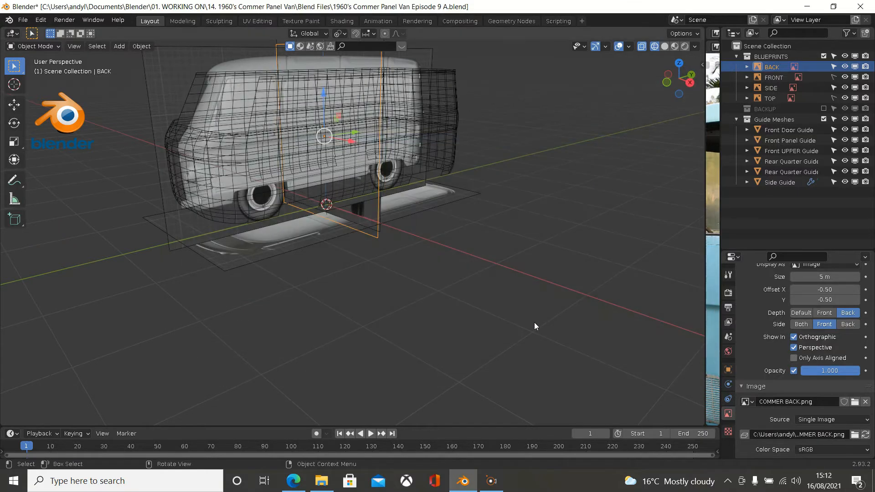
pyautogui.click(834, 67)
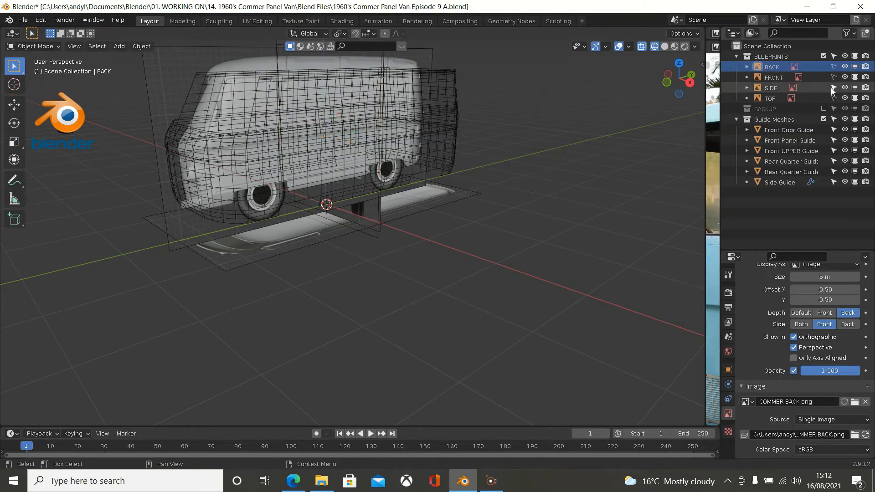
# Relink the SIDE blueprint to Commer SIDE.png in the van's Blueprints folder
pyautogui.click(771, 89)
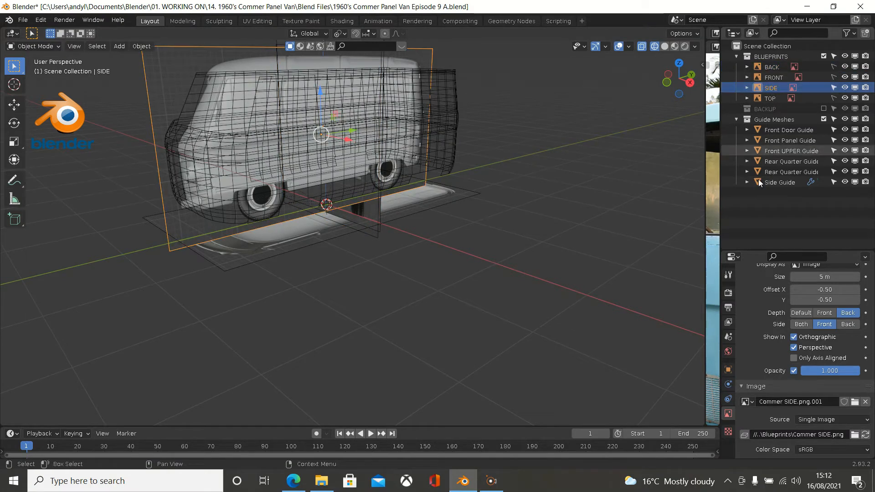
pyautogui.click(855, 435)
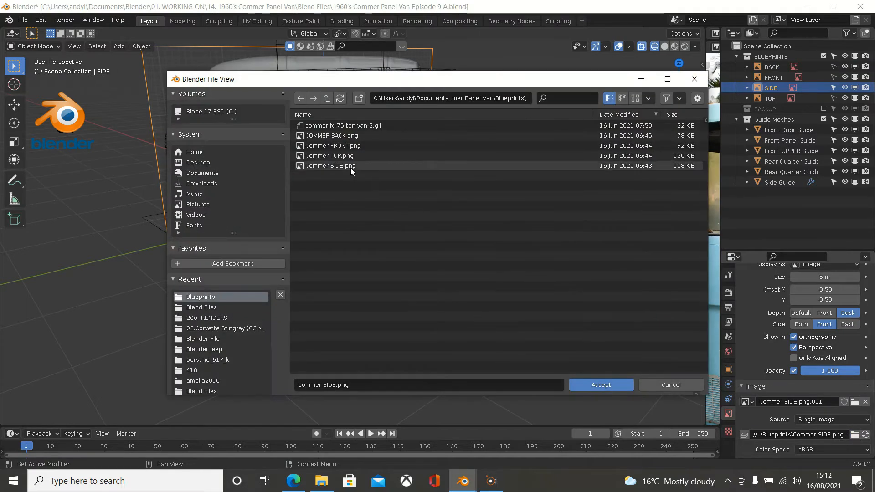
pyautogui.click(352, 166)
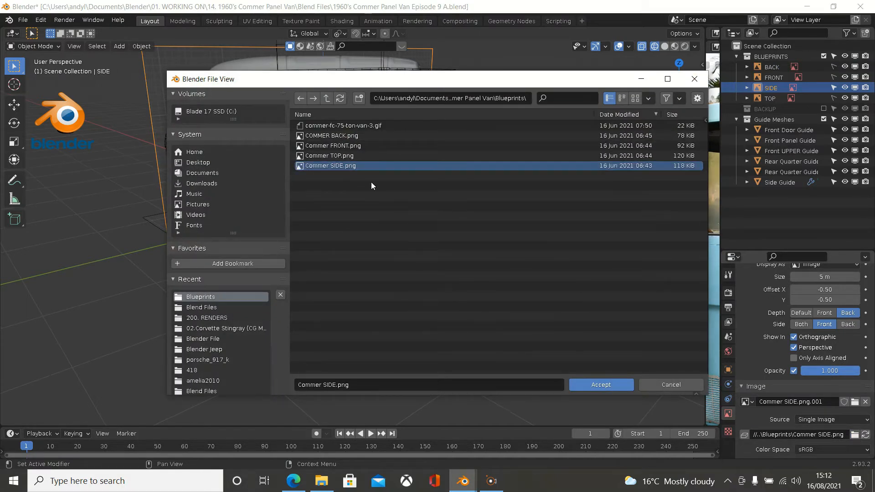
pyautogui.click(585, 387)
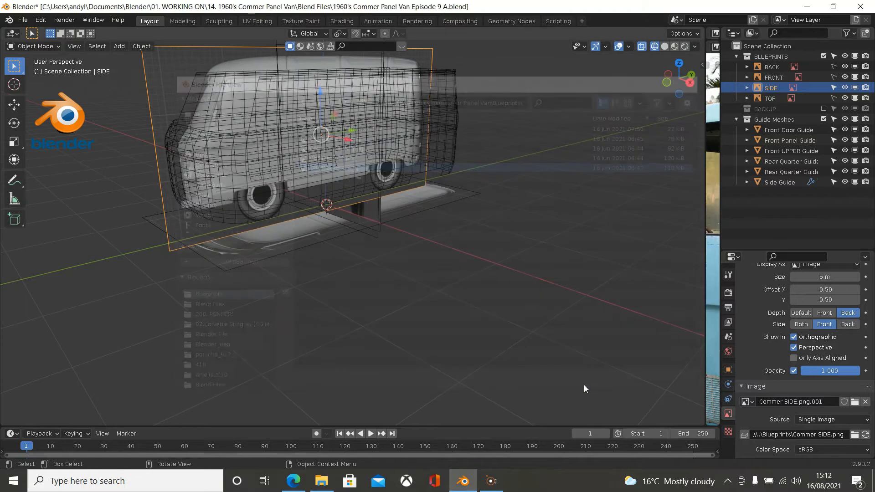
# Select the Front UPPER Guide along the windscreen's lower edge and open its mesh for editing in solid shading
pyautogui.moveTo(520, 352); pyautogui.dragTo(496, 329, button='middle')
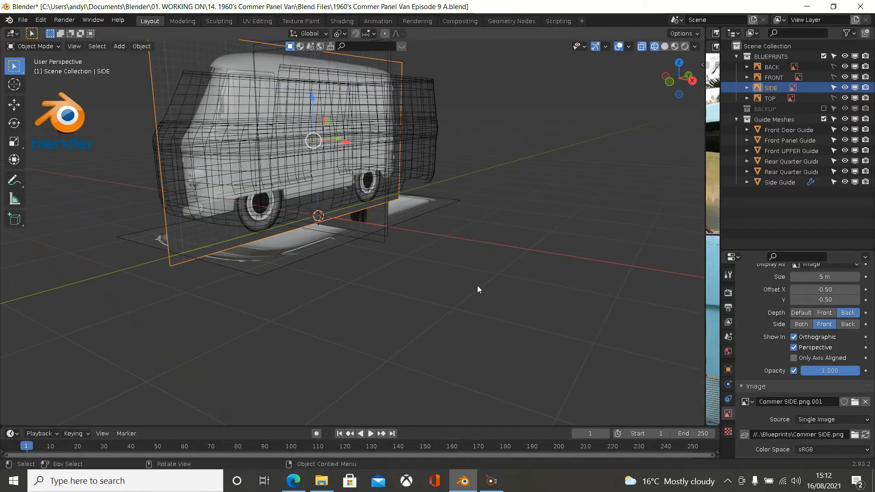
pyautogui.press('KP_3')
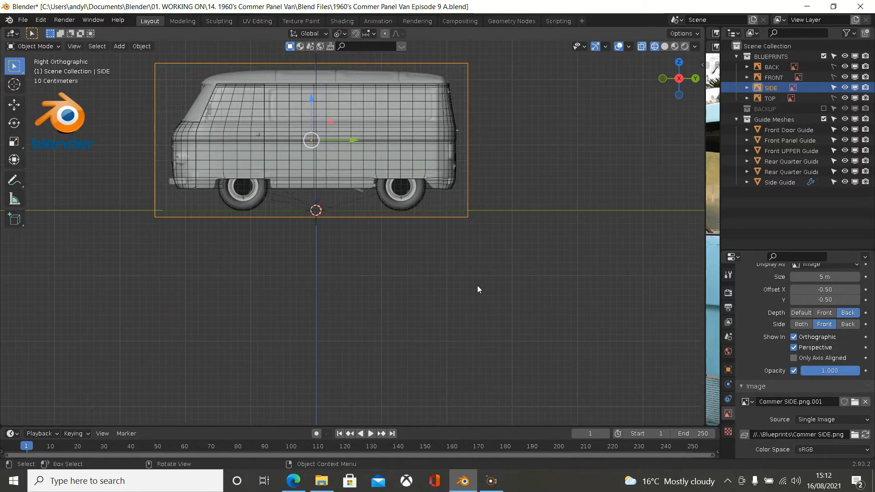
pyautogui.keyDown('shift'); pyautogui.moveTo(391, 229); pyautogui.dragTo(536, 357, button='middle'); pyautogui.keyUp('shift')
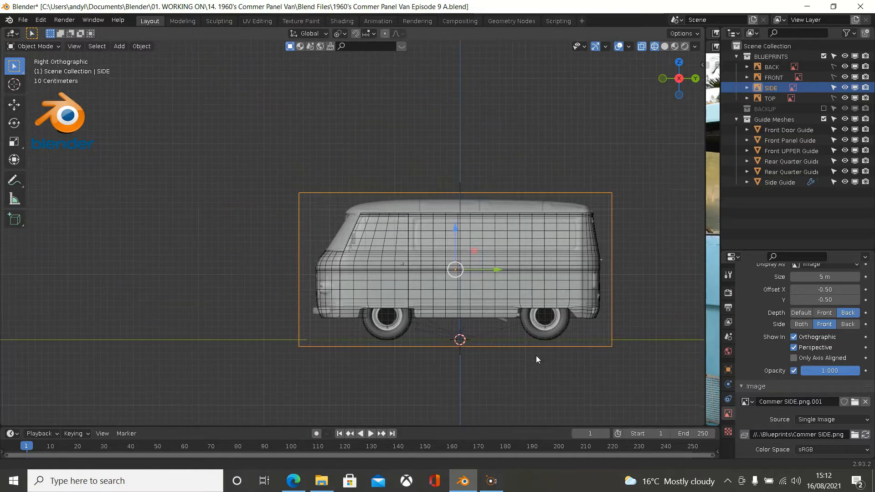
pyautogui.scroll(3, 459, 340)
pyautogui.scroll(1, 461, 316)
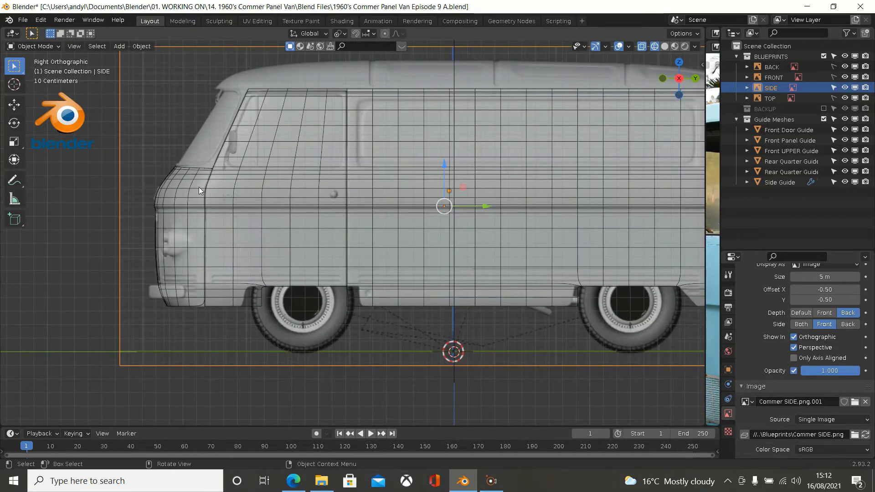
pyautogui.click(187, 168)
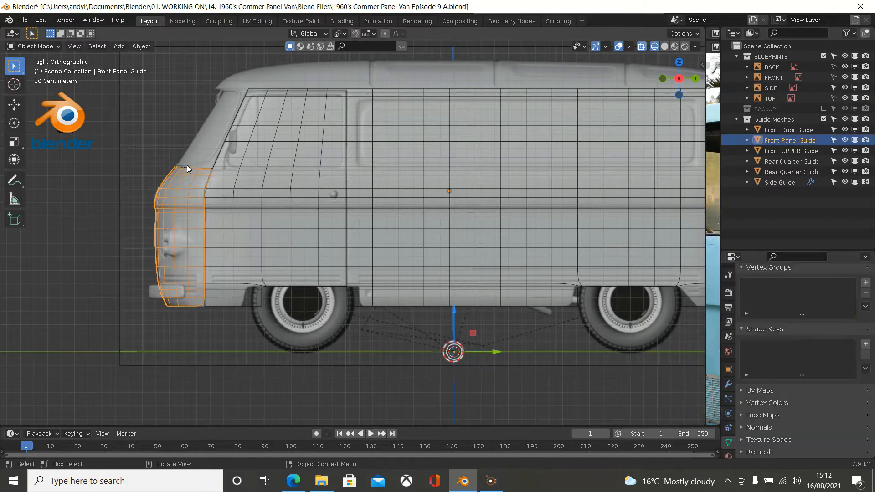
pyautogui.click(190, 167)
pyautogui.moveTo(218, 165); pyautogui.dragTo(293, 200, button='middle')
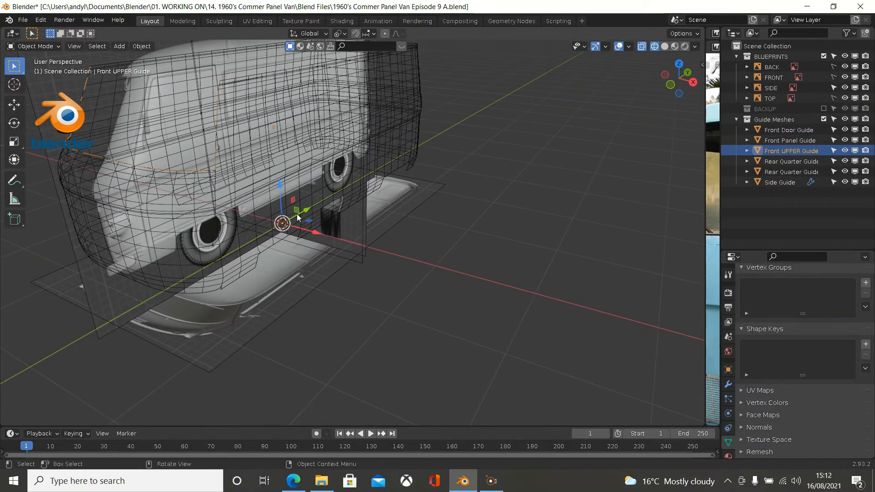
pyautogui.press('z')
pyautogui.click(362, 216)
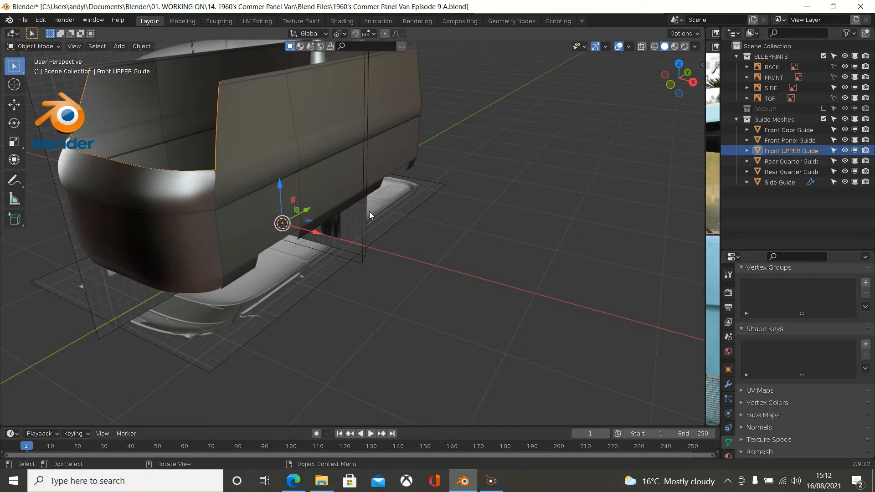
pyautogui.scroll(-2, 364, 211)
pyautogui.press('Tab')
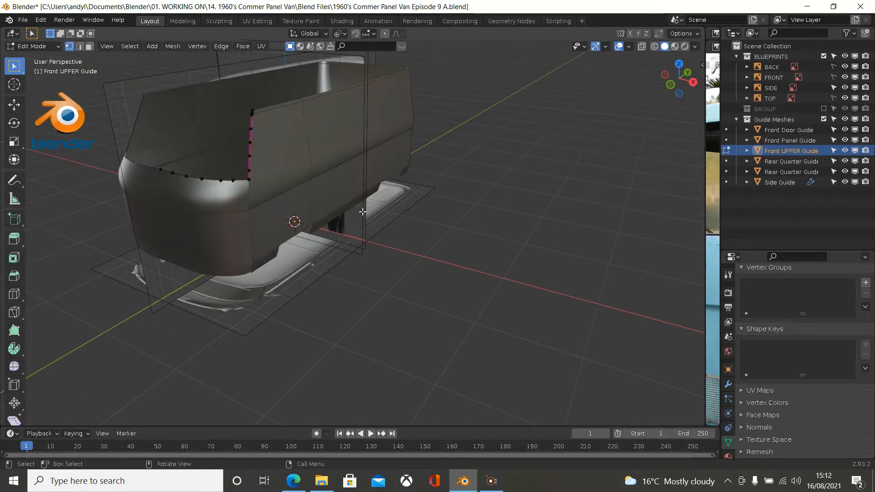
# Extrude the top vertex of the windscreen pillar edge along X to the mirror centreline, with the Mirror modifier's clipping on
pyautogui.moveTo(362, 212); pyautogui.dragTo(380, 219, button='middle')
pyautogui.moveTo(279, 164); pyautogui.dragTo(268, 136, button='middle')
pyautogui.scroll(2, 267, 136)
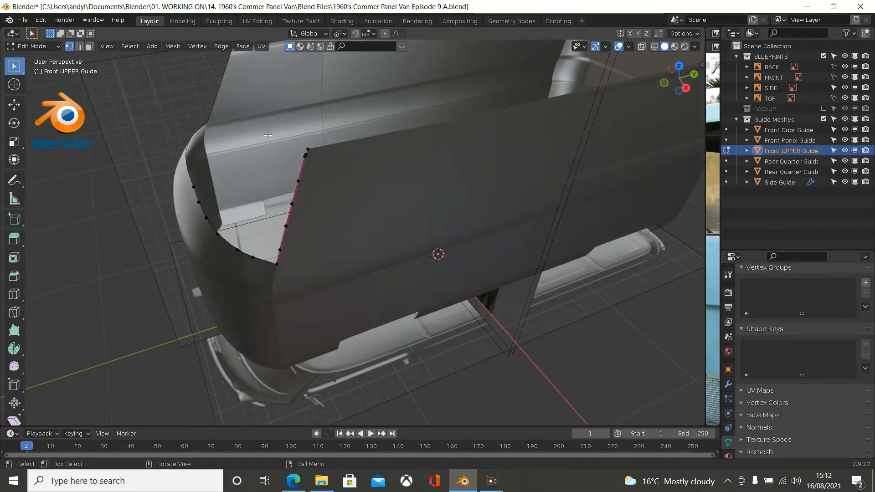
pyautogui.click(306, 148)
pyautogui.moveTo(377, 166)
pyautogui.mouseDown(button='middle')
pyautogui.moveTo(363, 157)
pyautogui.moveTo(386, 152)
pyautogui.mouseUp(button='middle')
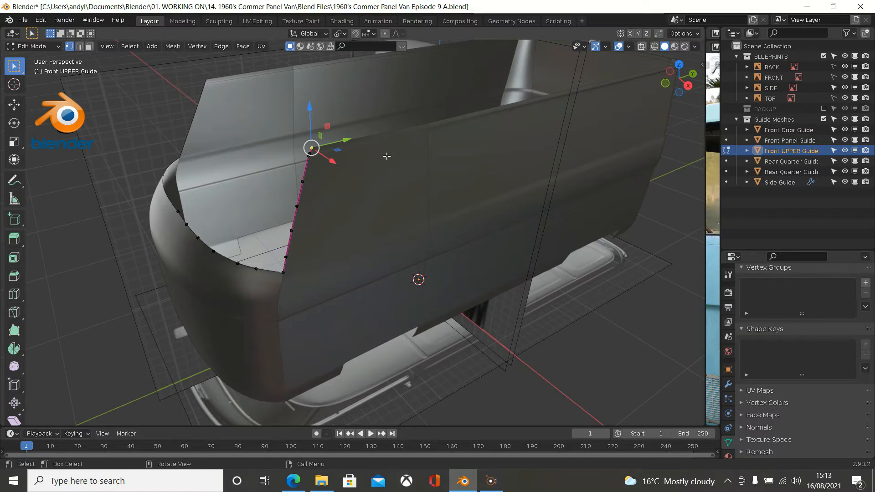
pyautogui.click(728, 384)
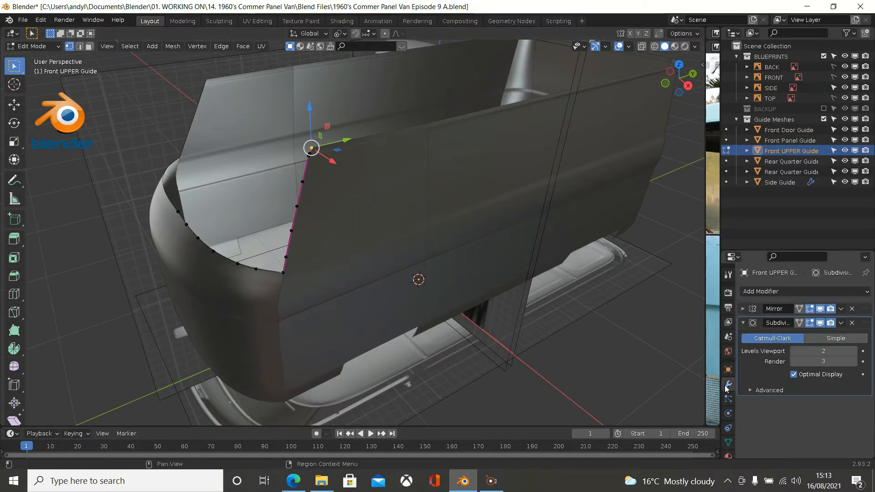
pyautogui.click(742, 308)
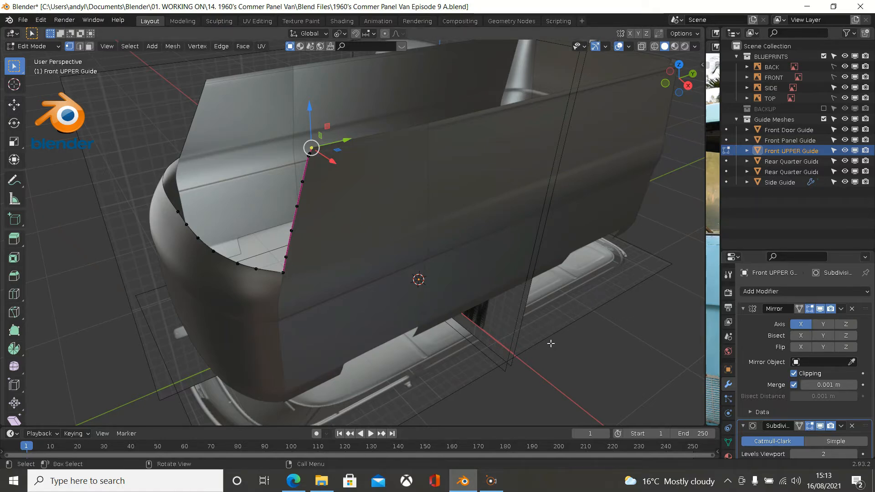
pyautogui.press('g')
pyautogui.press('x')
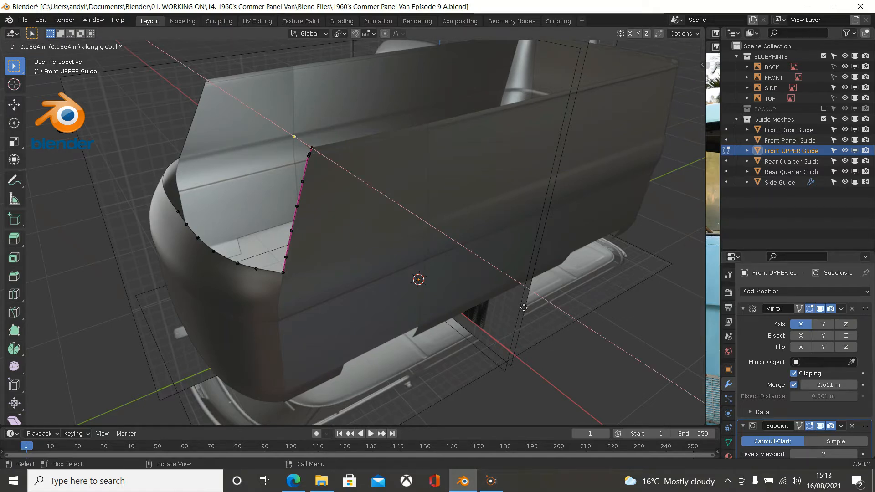
pyautogui.click(328, 182)
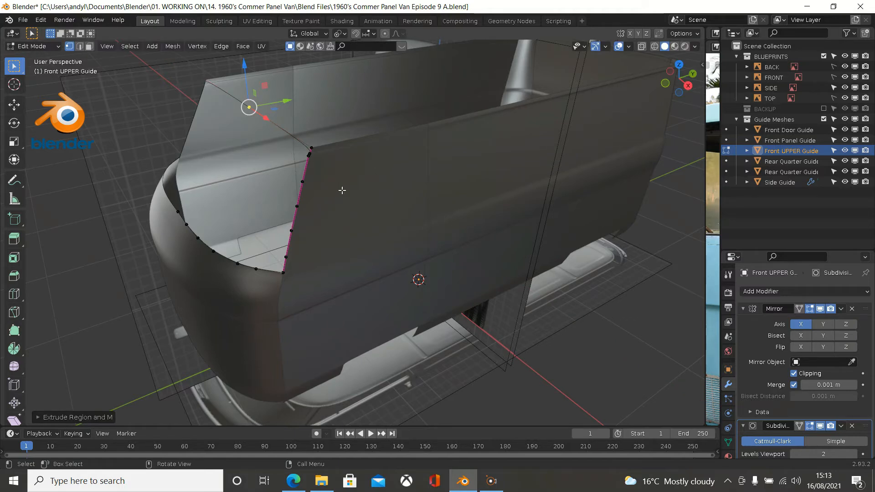
# Divide the new windscreen top edge with five evenly spaced cuts in the top view
pyautogui.press('KP_7')
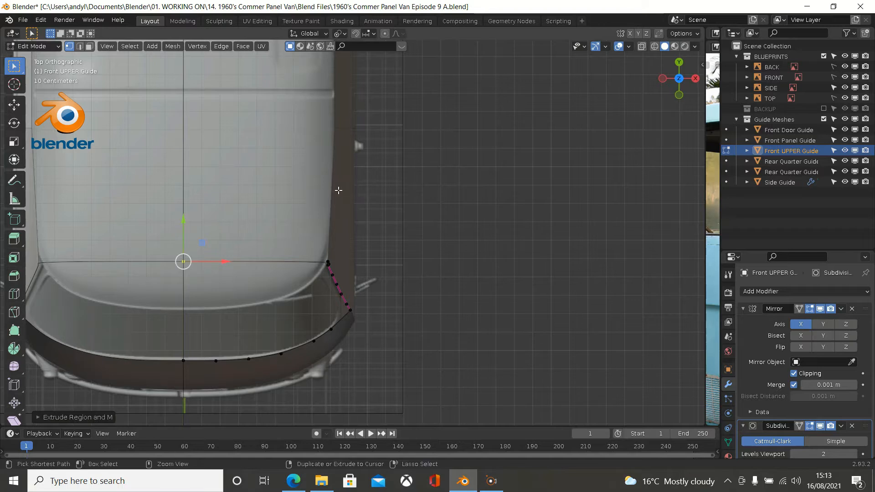
pyautogui.scroll(6, 339, 189)
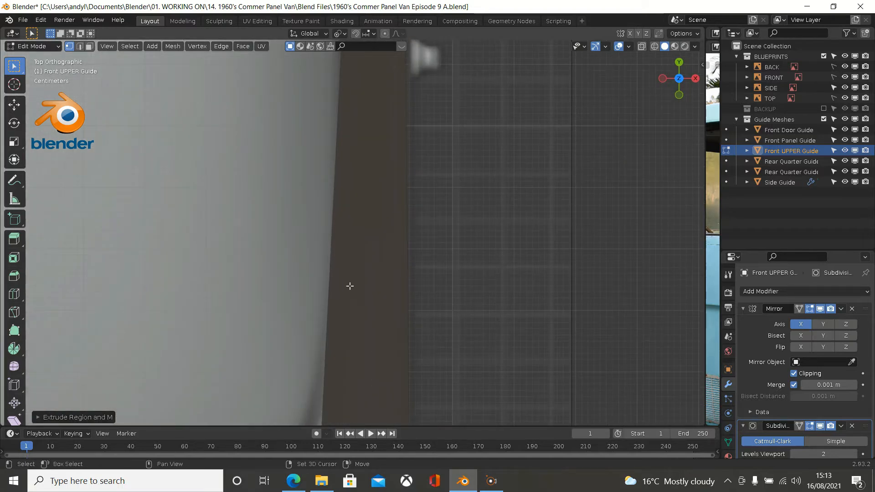
pyautogui.scroll(-4, 350, 286)
pyautogui.keyDown('shift'); pyautogui.moveTo(351, 278); pyautogui.dragTo(463, 414, button='middle'); pyautogui.keyUp('shift')
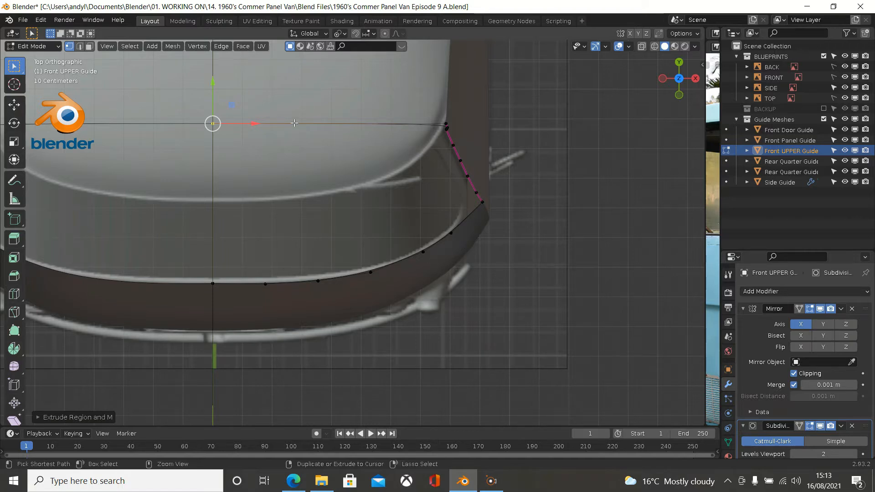
pyautogui.hotkey('ctrl', 'r')
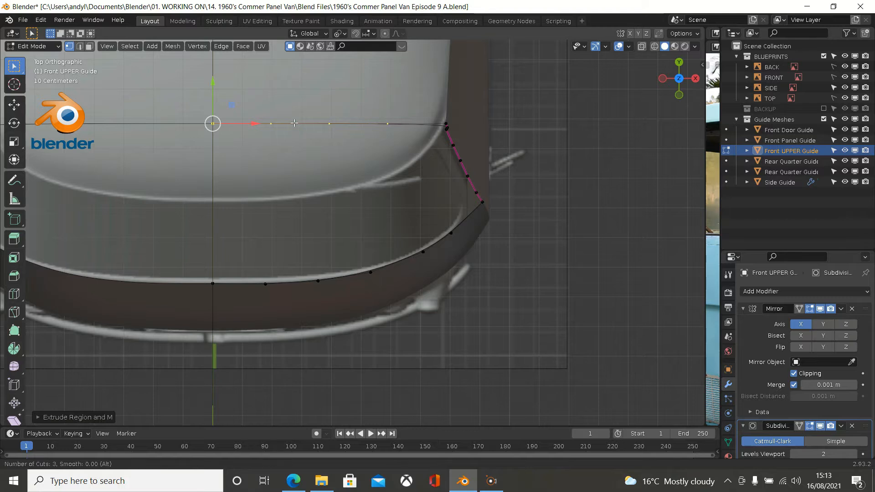
pyautogui.scroll(1, 294, 123)
pyautogui.click(293, 123)
pyautogui.rightClick(294, 123)
pyautogui.click(294, 123)
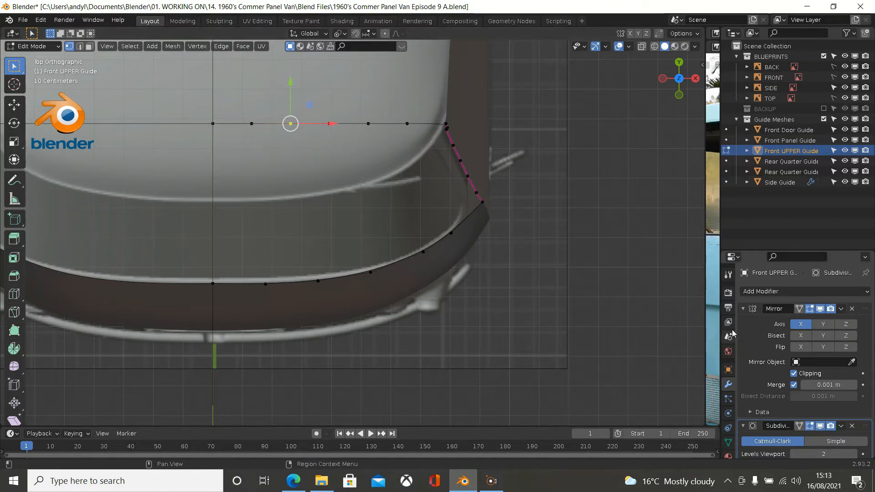
# Enlarge the reference photo area beside the viewport to show the front of the van in DSC_0374.JPG
pyautogui.moveTo(705, 335); pyautogui.dragTo(366, 329)
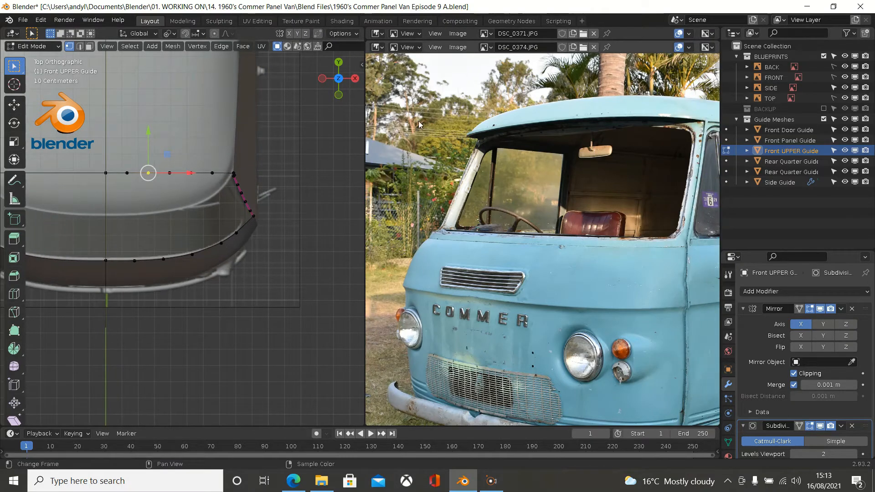
pyautogui.scroll(4, 233, 144)
pyautogui.scroll(1, 234, 144)
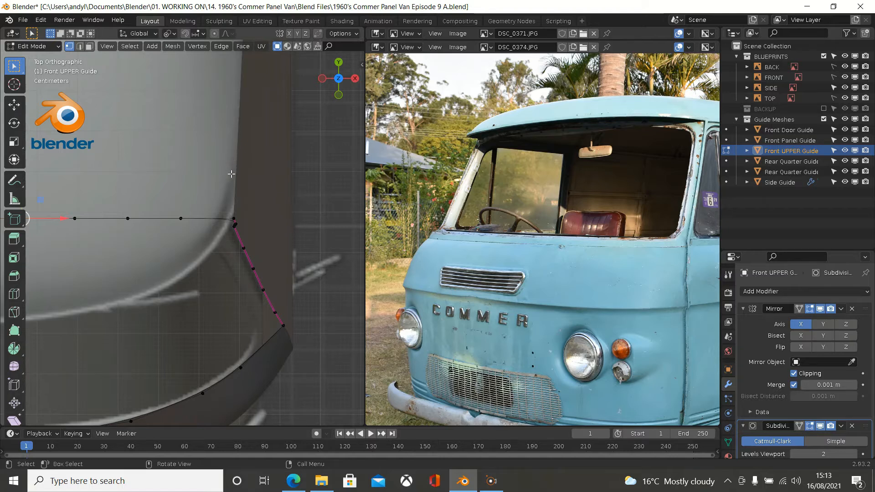
pyautogui.scroll(-4, 199, 219)
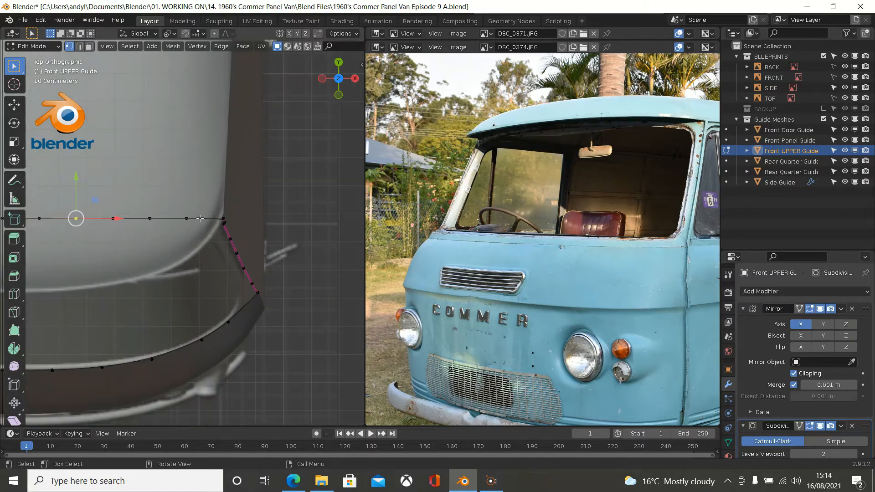
# Move the top-edge vertex nearest the pillar corner forward along Y by about -0.09 m
pyautogui.click(190, 219)
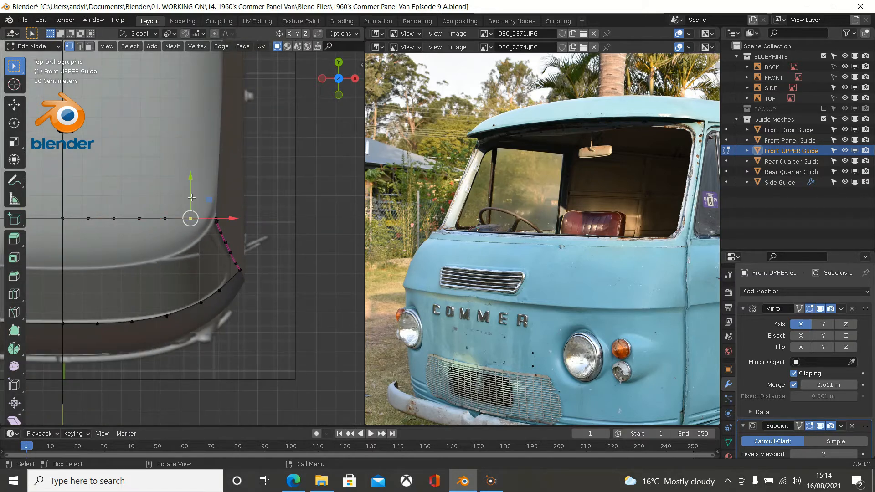
pyautogui.press('g')
pyautogui.press('y')
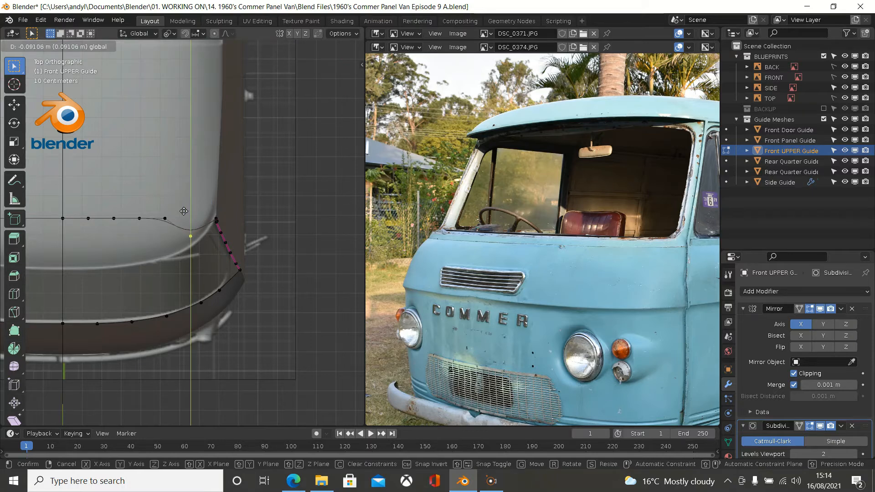
pyautogui.click(184, 210)
pyautogui.keyDown('shift'); pyautogui.moveTo(152, 185); pyautogui.dragTo(259, 146, button='middle'); pyautogui.keyUp('shift')
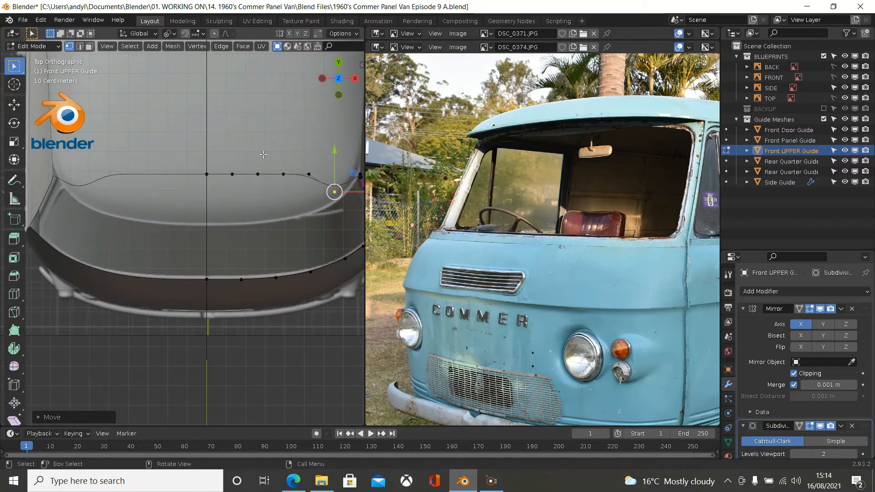
# Move the second and third windscreen top-edge vertices from the pillar corner forward along Y towards the roof curve in the top blueprint
pyautogui.click(308, 174)
pyautogui.scroll(1, 323, 139)
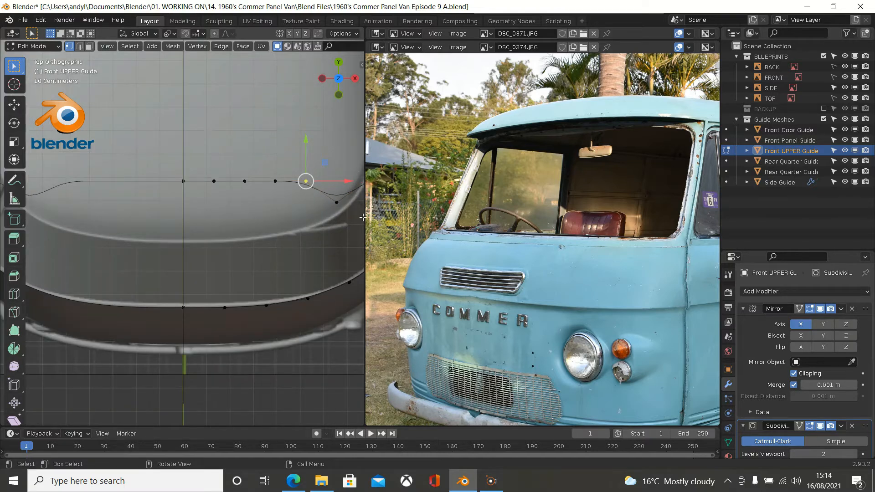
pyautogui.moveTo(364, 217); pyautogui.dragTo(668, 217)
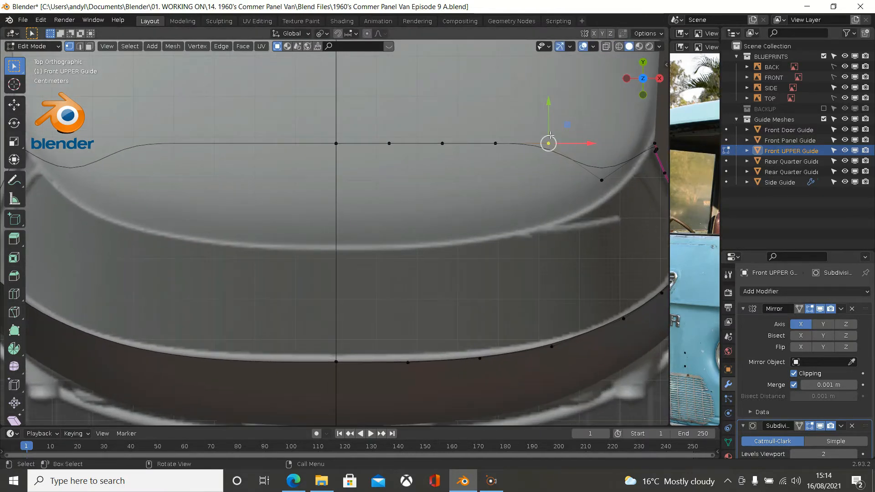
pyautogui.moveTo(549, 103); pyautogui.dragTo(539, 168)
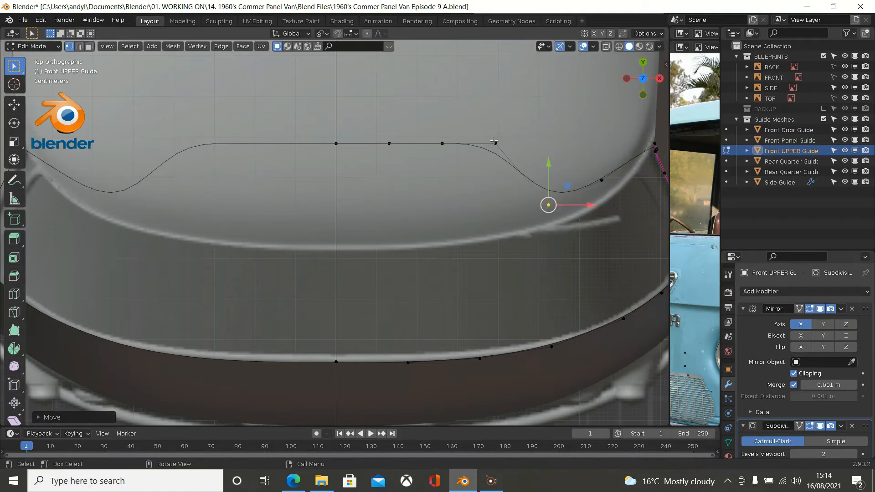
pyautogui.click(495, 143)
pyautogui.moveTo(494, 97); pyautogui.dragTo(470, 170)
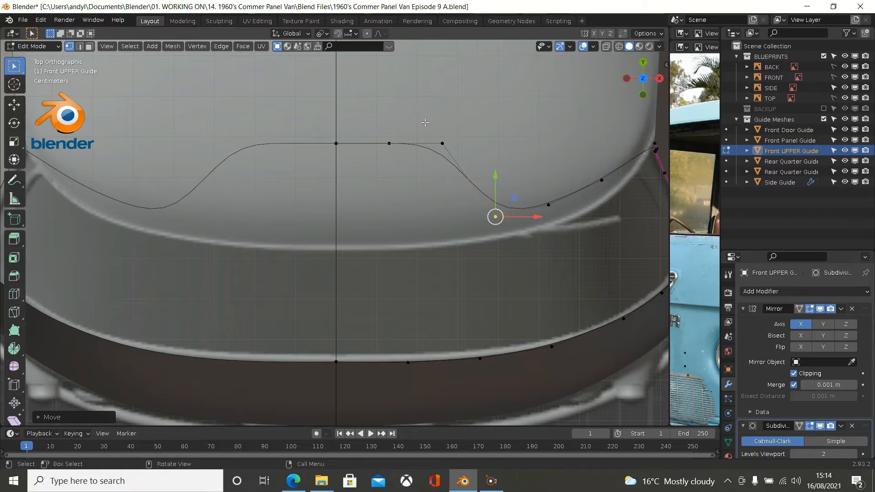
# Move the remaining three top-edge vertices, including the one on the mirror centreline, forward along Y to continue the windscreen curve
pyautogui.click(424, 122)
pyautogui.click(442, 143)
pyautogui.moveTo(444, 111); pyautogui.dragTo(414, 185)
pyautogui.click(389, 144)
pyautogui.moveTo(390, 113); pyautogui.dragTo(375, 193)
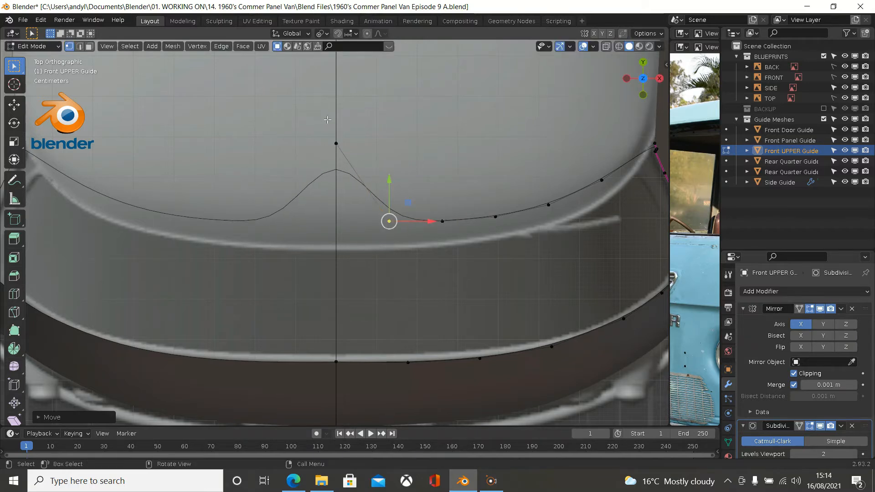
pyautogui.click(328, 118)
pyautogui.moveTo(337, 107); pyautogui.dragTo(329, 192)
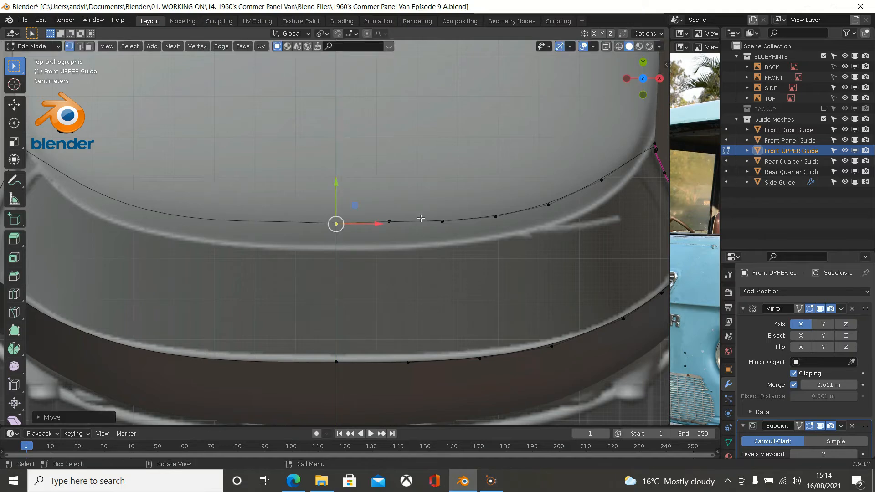
# Smooth the curve of the six top-edge vertices from the centreline to beside the pillar corner with LoopTools Relax
pyautogui.click(396, 189)
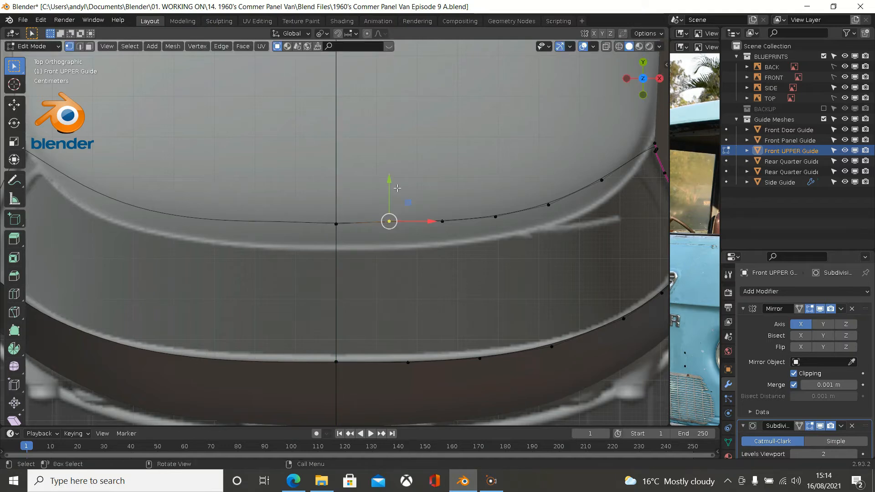
pyautogui.keyDown('ctrl'); pyautogui.click(602, 179); pyautogui.keyUp('ctrl')
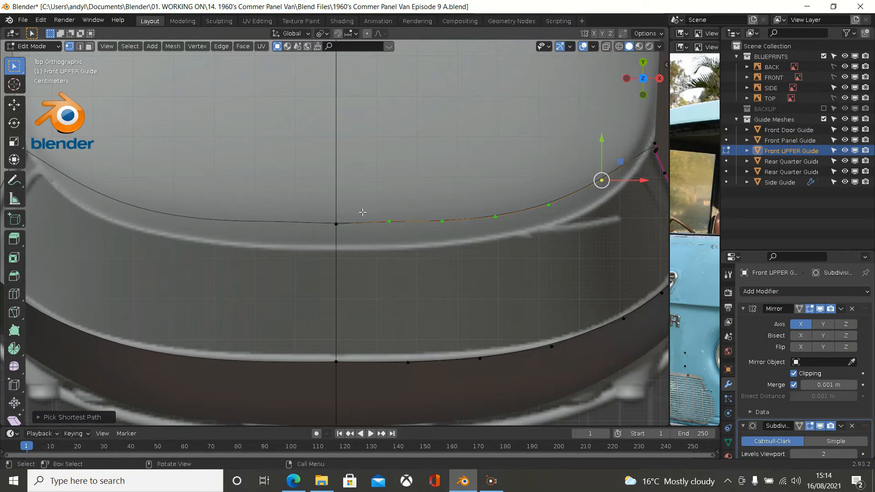
pyautogui.keyDown('shift'); pyautogui.click(336, 223); pyautogui.keyUp('shift')
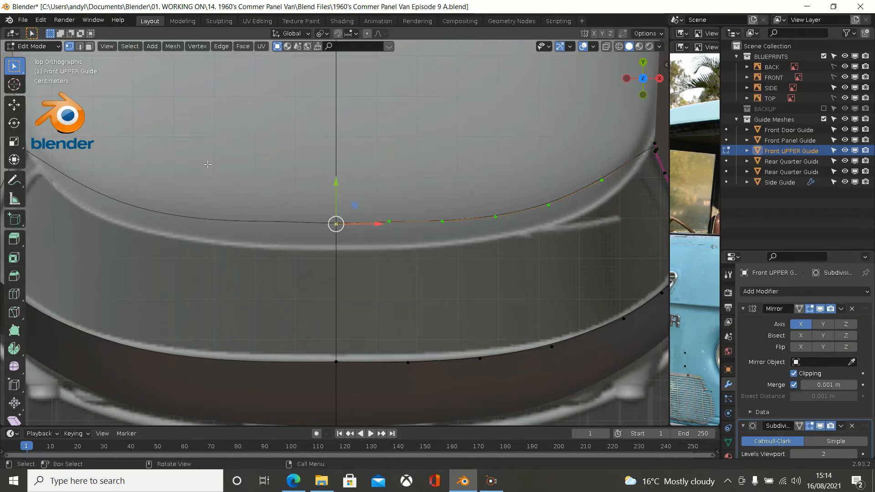
pyautogui.rightClick(177, 112)
pyautogui.moveTo(173, 96)
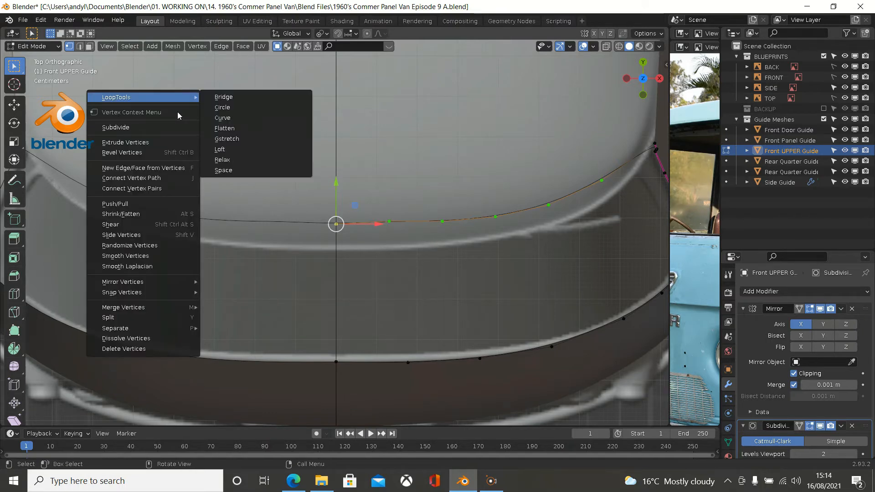
pyautogui.click(253, 158)
pyautogui.scroll(-1, 271, 157)
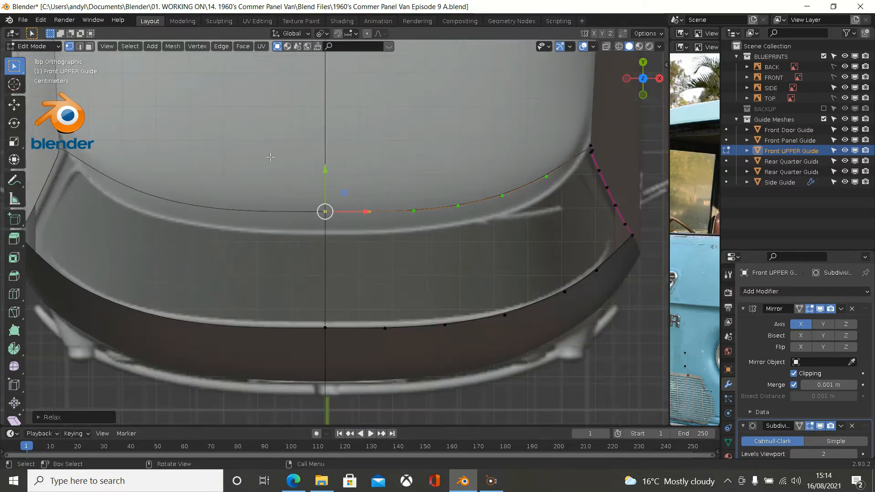
# In the front view, fill a face between the two centremost vertices of the windscreen's top and bottom edges
pyautogui.moveTo(578, 158); pyautogui.dragTo(497, 75, button='middle')
pyautogui.moveTo(468, 117); pyautogui.dragTo(483, 114, button='middle')
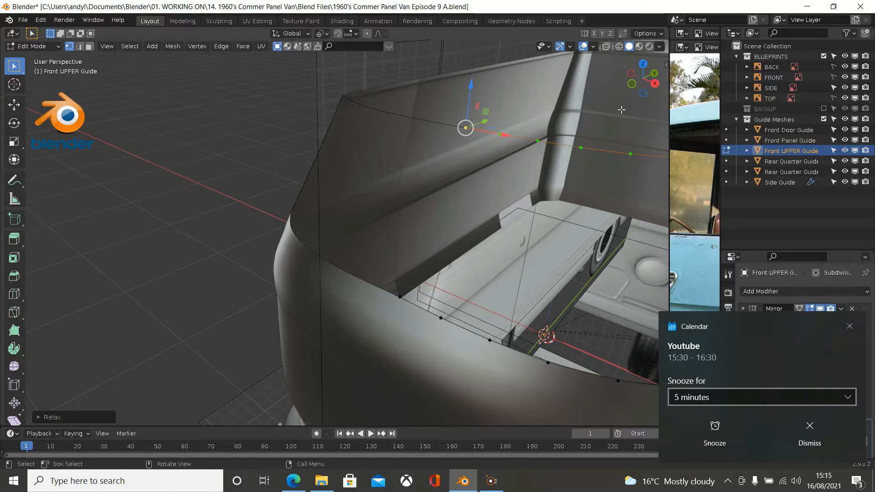
pyautogui.click(849, 327)
pyautogui.press('KP_1')
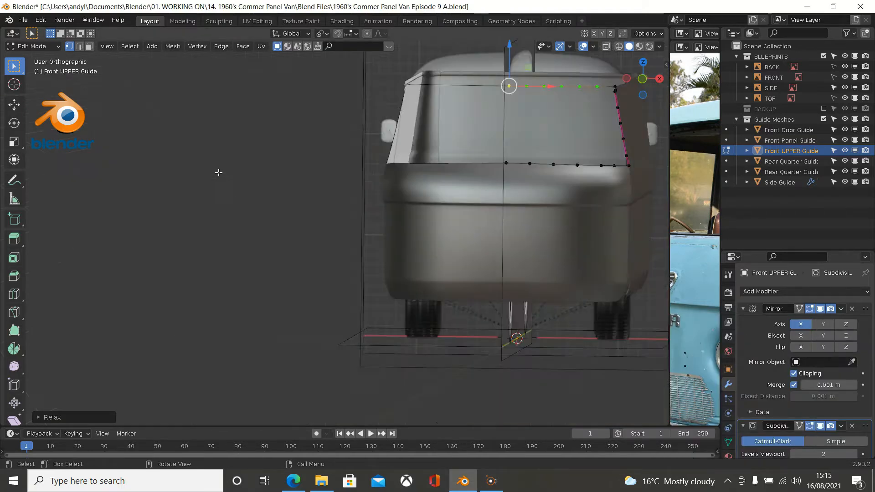
pyautogui.keyDown('shift'); pyautogui.moveTo(218, 172); pyautogui.dragTo(70, 273, button='middle'); pyautogui.keyUp('shift')
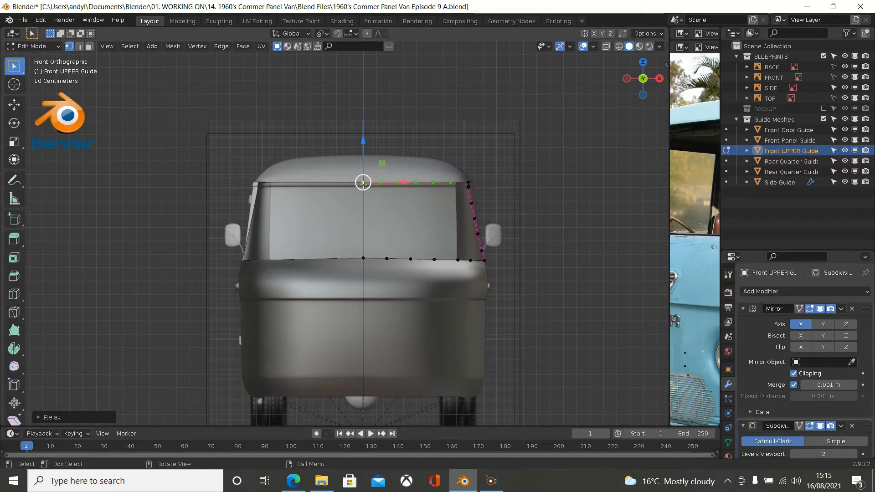
pyautogui.click(373, 193)
pyautogui.click(380, 184)
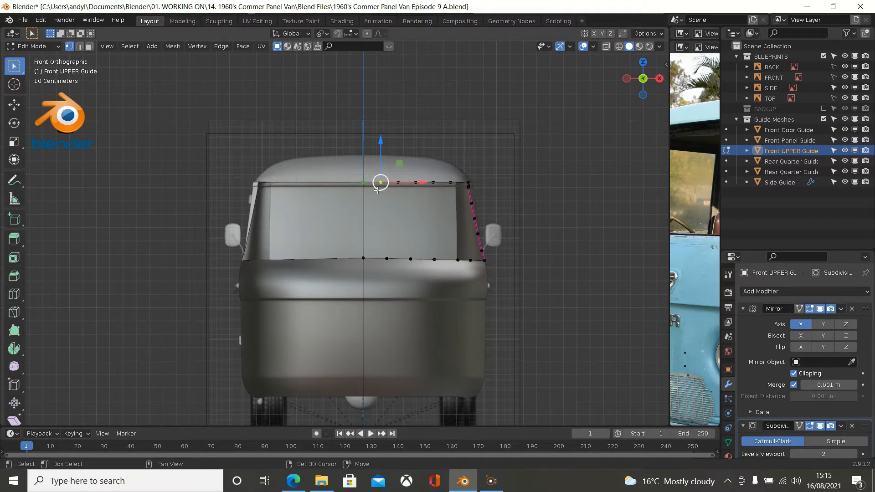
pyautogui.keyDown('shift'); pyautogui.click(389, 269); pyautogui.keyUp('shift')
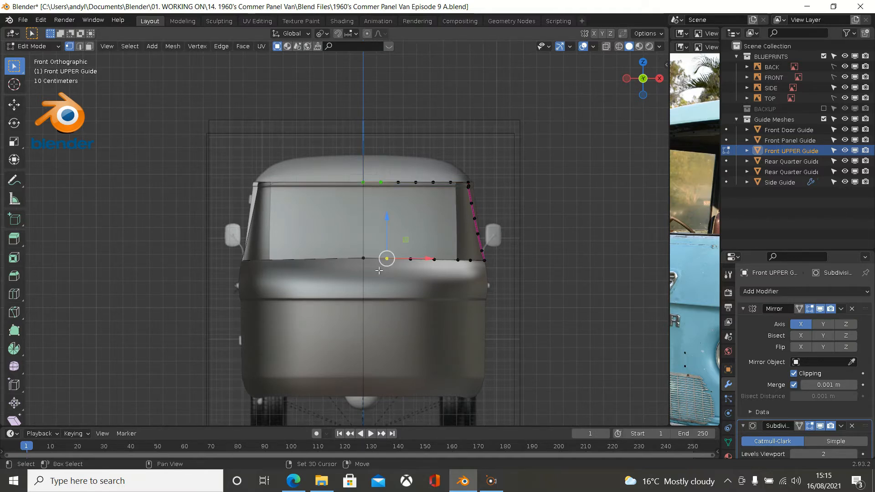
pyautogui.keyDown('shift'); pyautogui.click(364, 265); pyautogui.keyUp('shift')
pyautogui.press('f')
pyautogui.scroll(2, 395, 210)
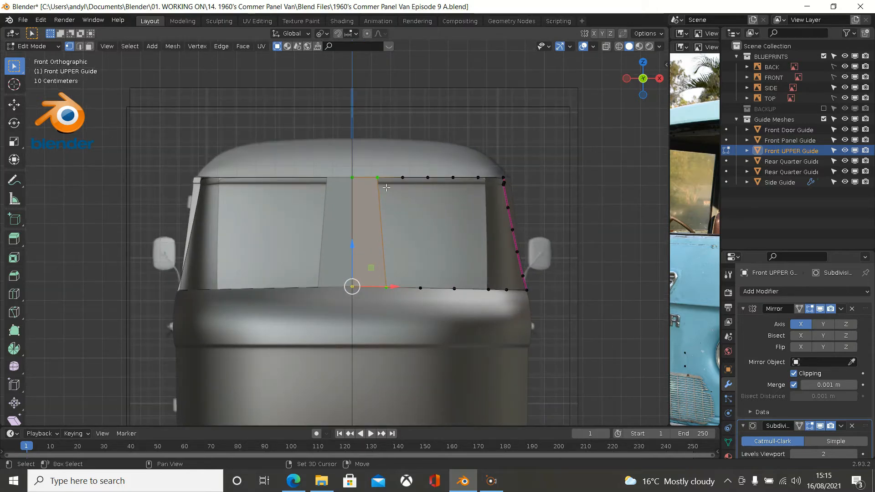
# Fill four more faces between the top and bottom edges, from the centre face outwards to the last gap before the pillar
pyautogui.keyDown('shift'); pyautogui.click(380, 184); pyautogui.keyUp('shift')
pyautogui.click(378, 178)
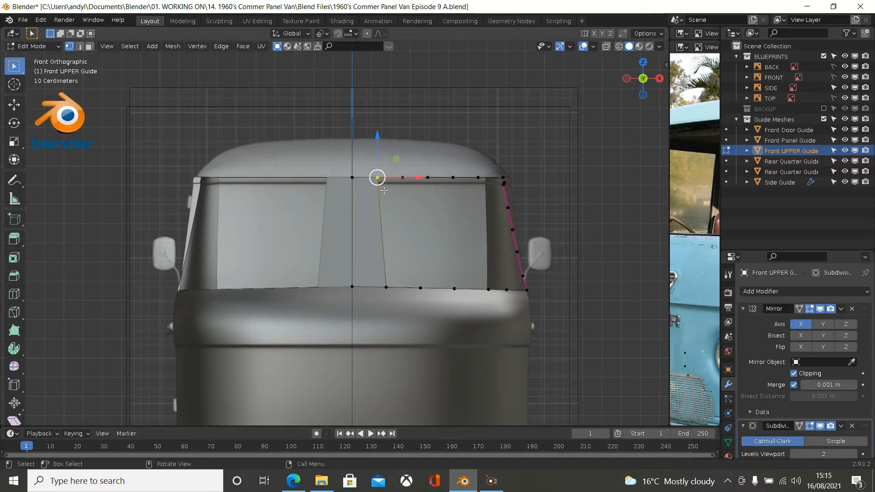
pyautogui.keyDown('shift'); pyautogui.click(386, 287); pyautogui.keyUp('shift')
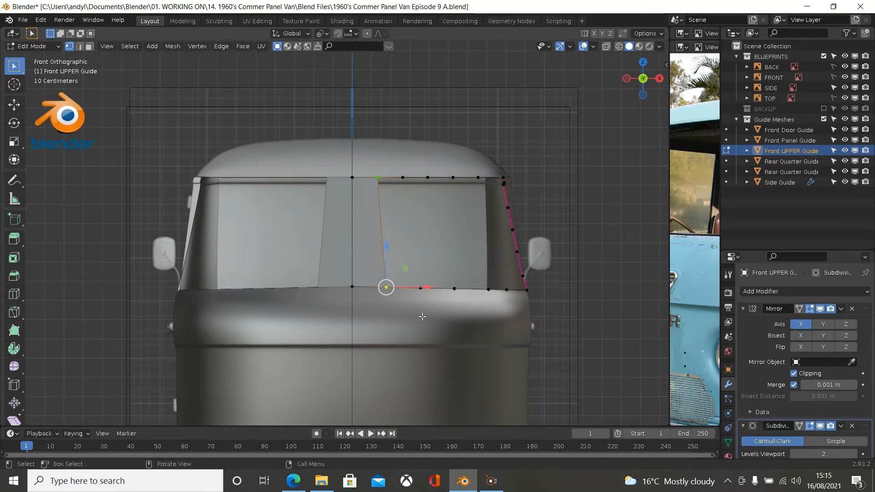
pyautogui.press('f')
pyautogui.press('f')
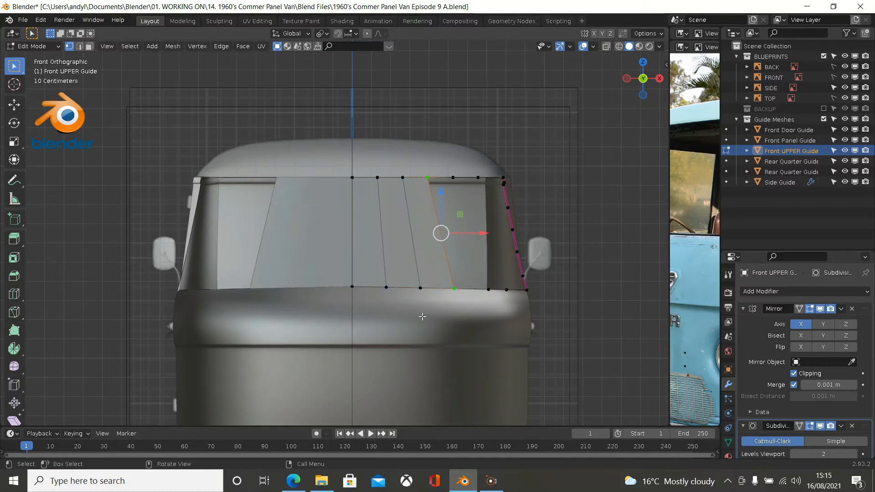
pyautogui.press('f')
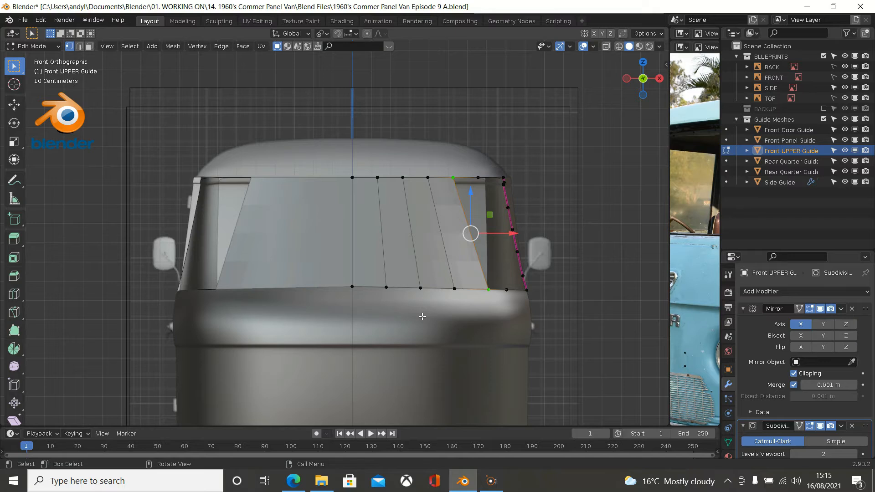
pyautogui.press('f')
pyautogui.moveTo(422, 316); pyautogui.dragTo(397, 329, button='middle')
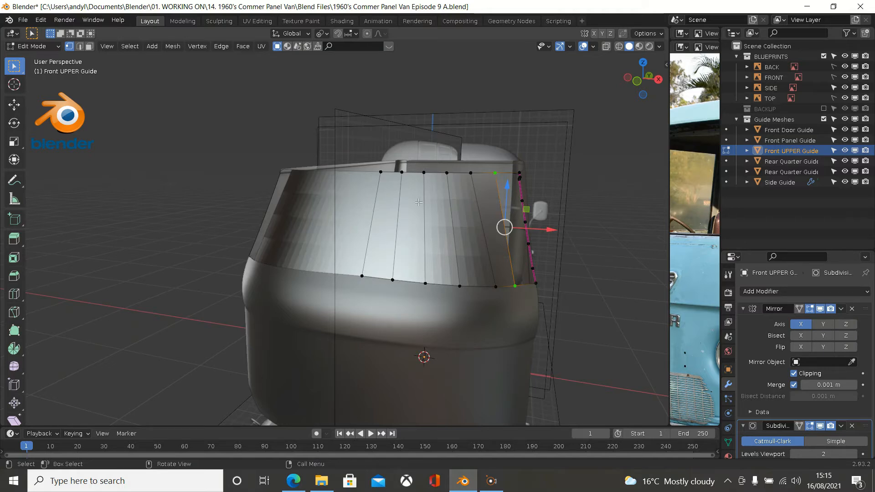
# Select the path of closely spaced vertices just below the top corner of the windscreen pillar edge
pyautogui.moveTo(508, 226); pyautogui.dragTo(439, 266, button='middle')
pyautogui.scroll(3, 531, 252)
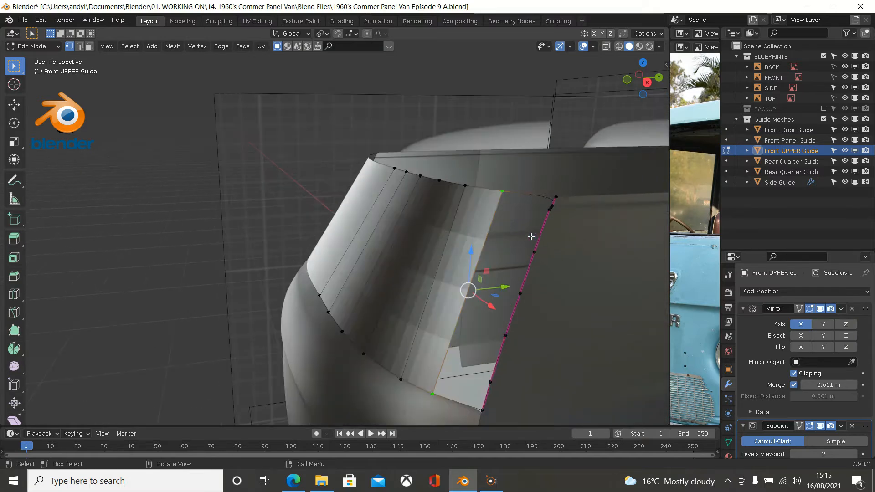
pyautogui.scroll(3, 531, 236)
pyautogui.moveTo(538, 238); pyautogui.dragTo(491, 270, button='middle')
pyautogui.click(320, 307)
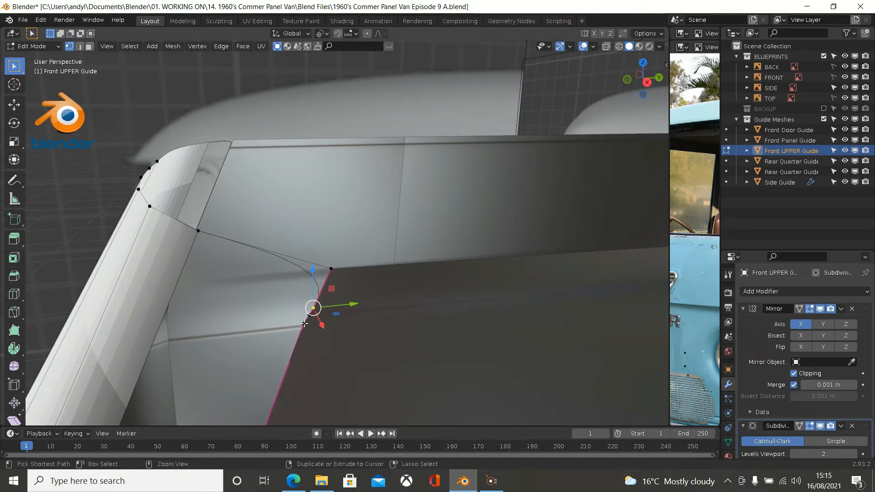
pyautogui.keyDown('ctrl'); pyautogui.click(304, 323); pyautogui.keyUp('ctrl')
pyautogui.moveTo(380, 323); pyautogui.dragTo(419, 275, button='middle')
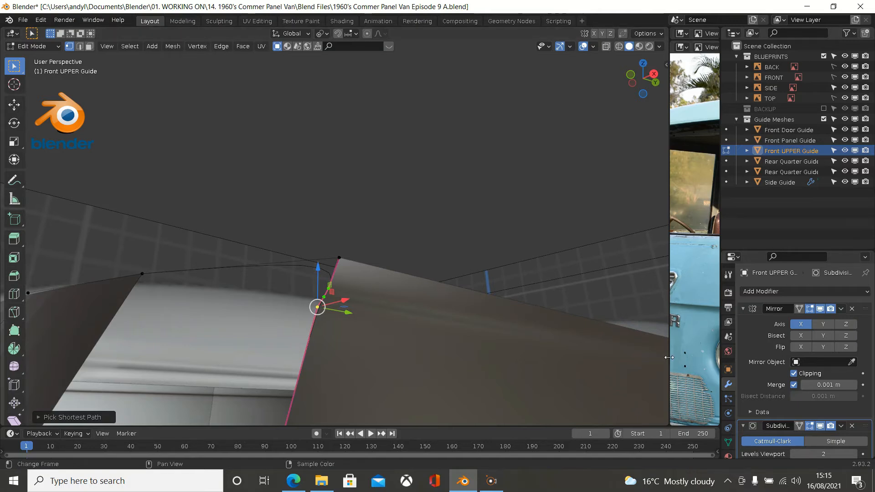
# Examine the upper windscreen corner and pillar in the DSC_0374.JPG reference photo
pyautogui.moveTo(669, 358); pyautogui.dragTo(123, 357)
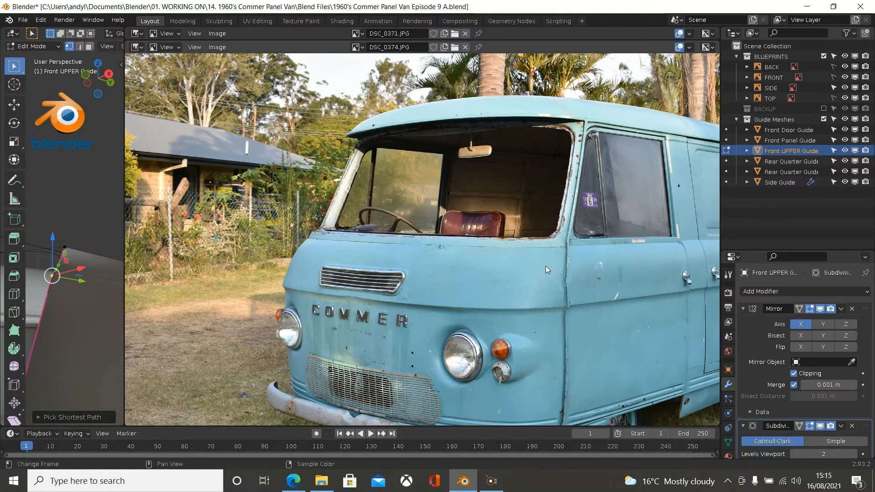
pyautogui.moveTo(586, 211); pyautogui.dragTo(476, 300, button='middle')
pyautogui.scroll(2, 533, 232)
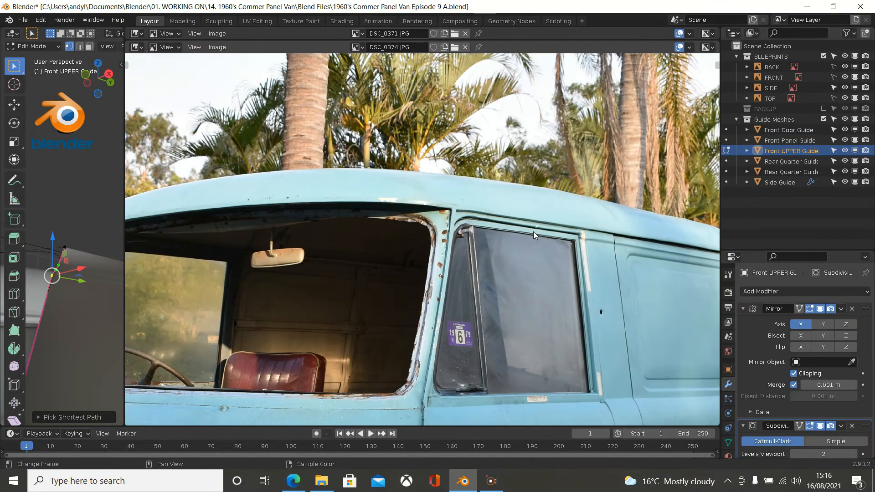
pyautogui.scroll(1, 483, 223)
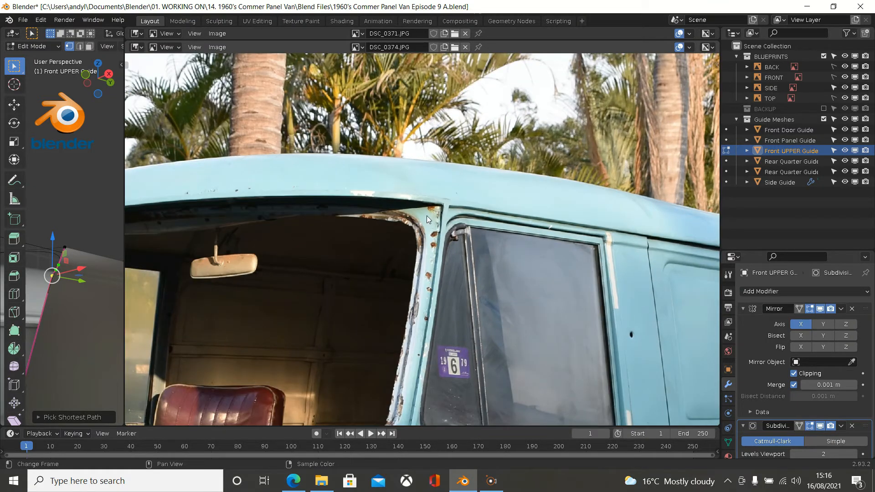
pyautogui.scroll(-4, 436, 250)
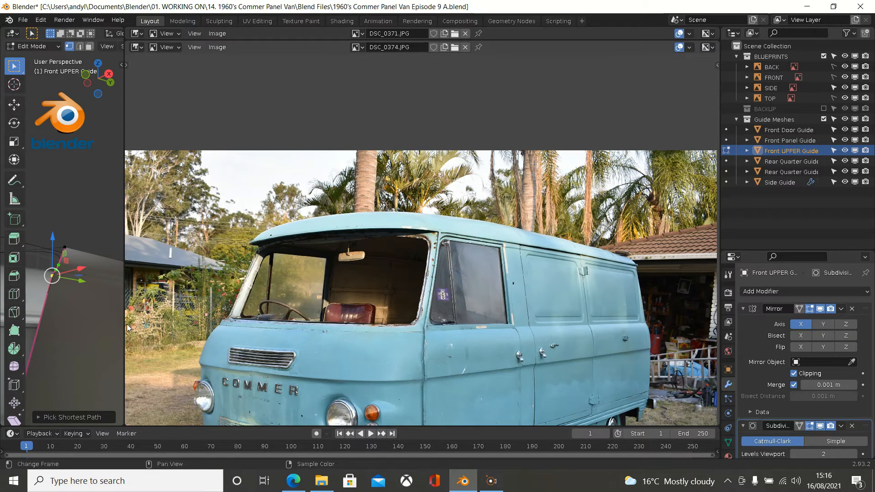
pyautogui.moveTo(123, 324); pyautogui.dragTo(705, 324)
# Dissolve the selected vertices just below the pillar's top corner
pyautogui.moveTo(464, 323); pyautogui.dragTo(353, 287, button='middle')
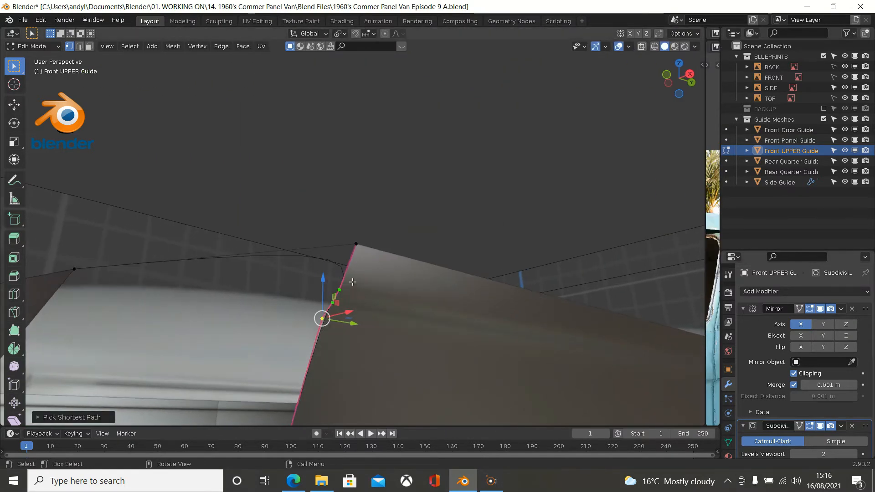
pyautogui.press('x')
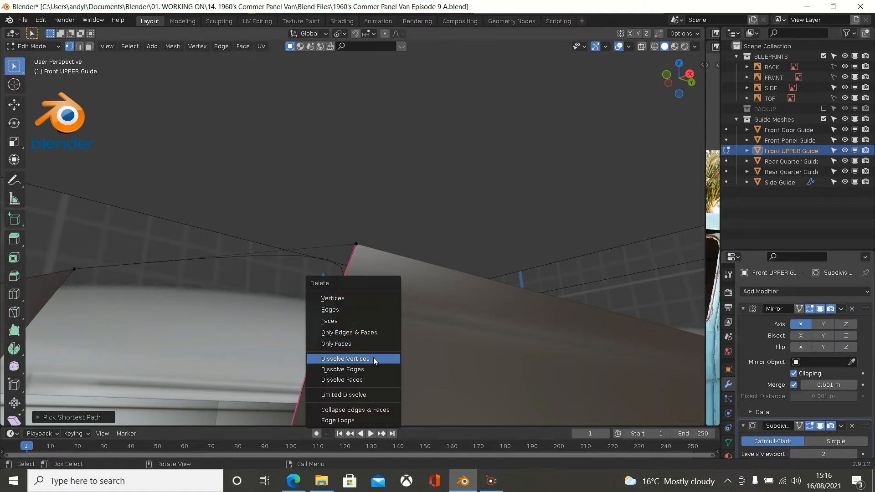
pyautogui.click(374, 360)
# Try adding four evenly spaced horizontal loop cuts across the windscreen faces
pyautogui.scroll(-3, 374, 331)
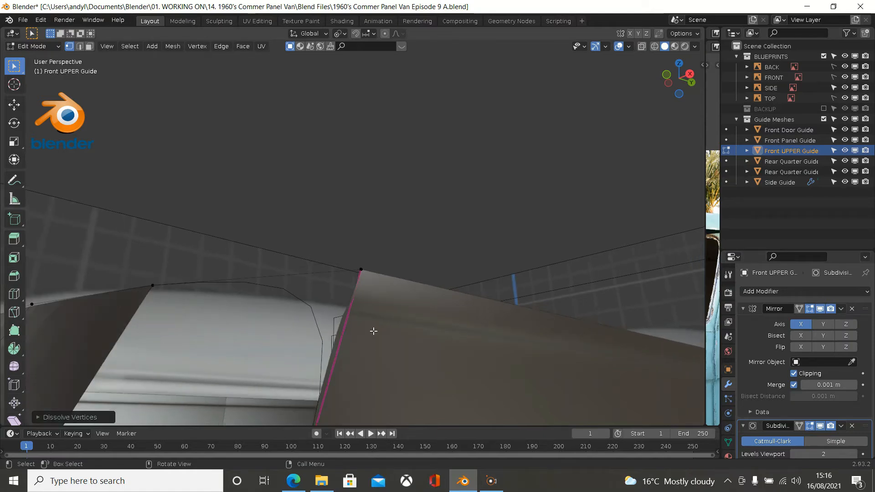
pyautogui.keyDown('shift'); pyautogui.moveTo(376, 320); pyautogui.dragTo(405, 267, button='middle'); pyautogui.keyUp('shift')
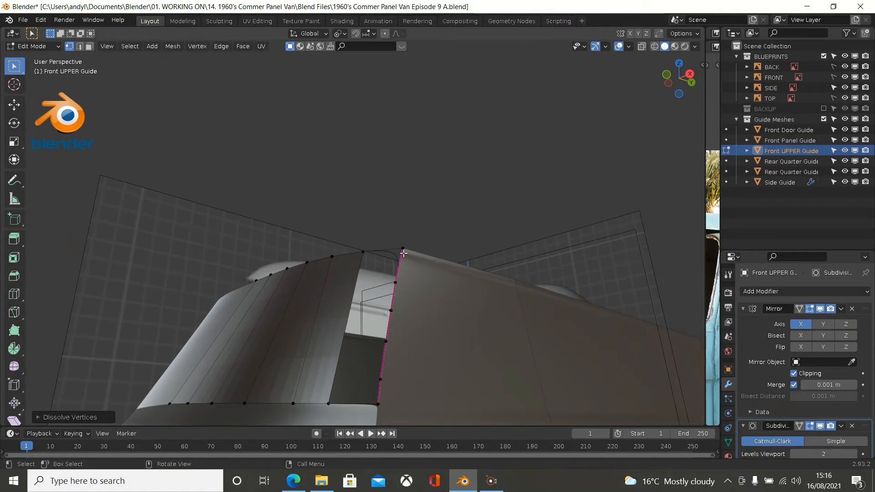
pyautogui.moveTo(349, 356); pyautogui.dragTo(354, 360, button='middle')
pyautogui.hotkey('ctrl', 'r')
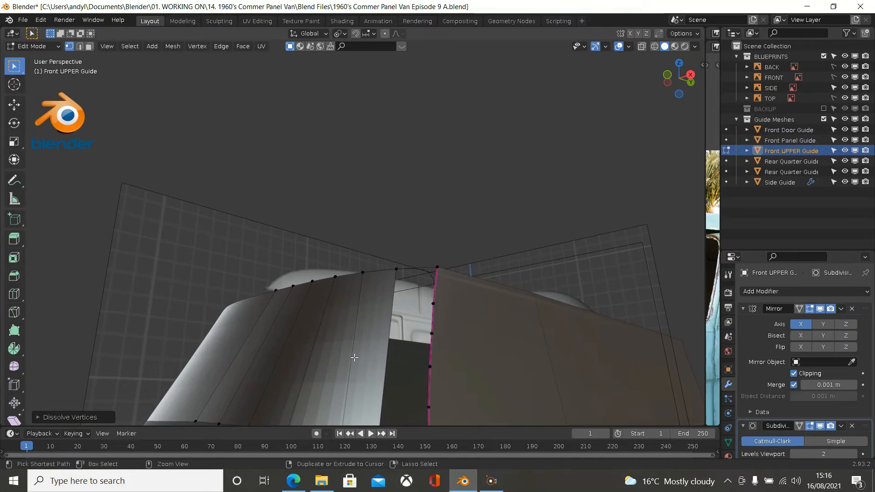
pyautogui.scroll(3, 354, 357)
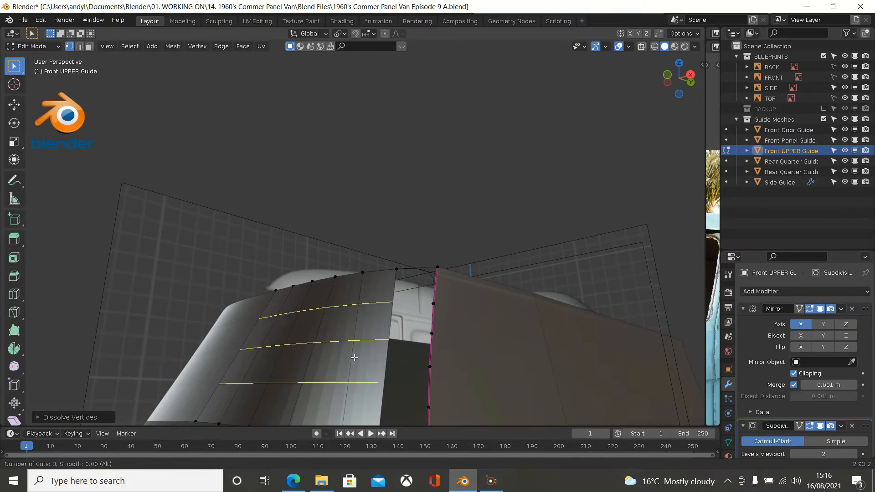
pyautogui.click(354, 358)
pyautogui.rightClick(354, 358)
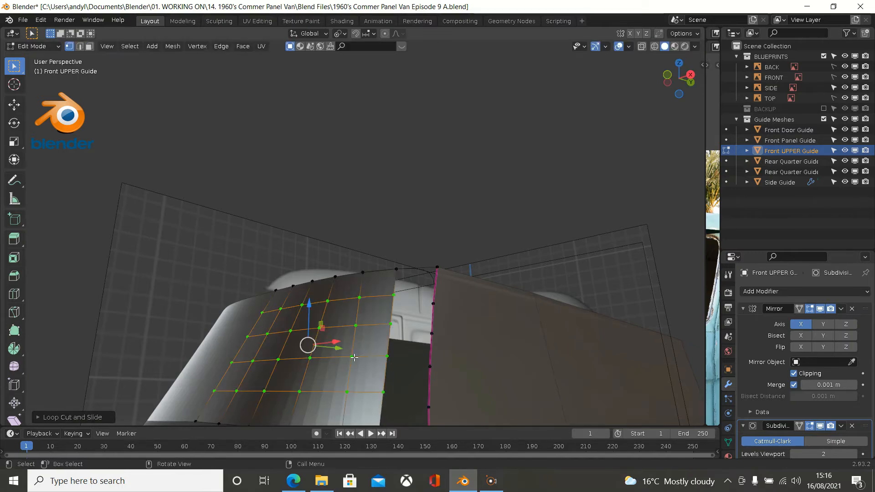
# Try filling the uppermost gap between the windscreen faces and the pillar edge with a face
pyautogui.moveTo(414, 349); pyautogui.dragTo(338, 319, button='middle')
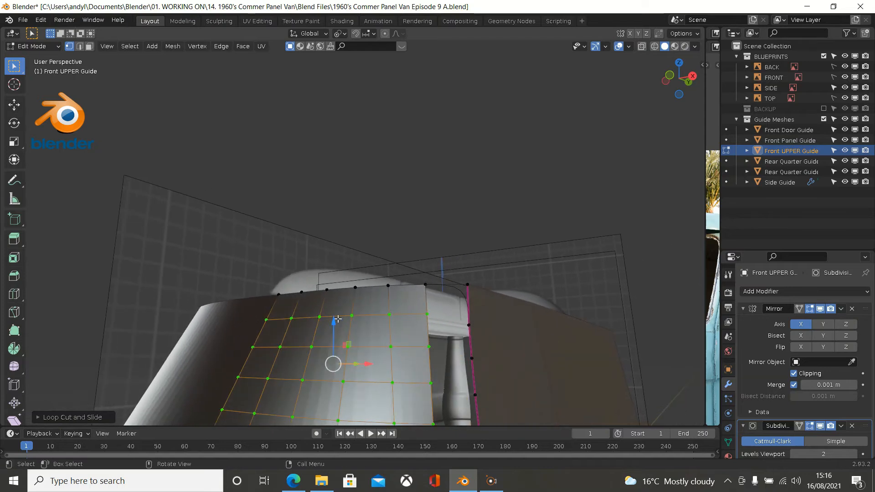
pyautogui.click(427, 286)
pyautogui.keyDown('shift'); pyautogui.click(467, 286); pyautogui.keyUp('shift')
pyautogui.keyDown('shift'); pyautogui.click(427, 315); pyautogui.keyUp('shift')
pyautogui.keyDown('shift'); pyautogui.click(466, 323); pyautogui.keyUp('shift')
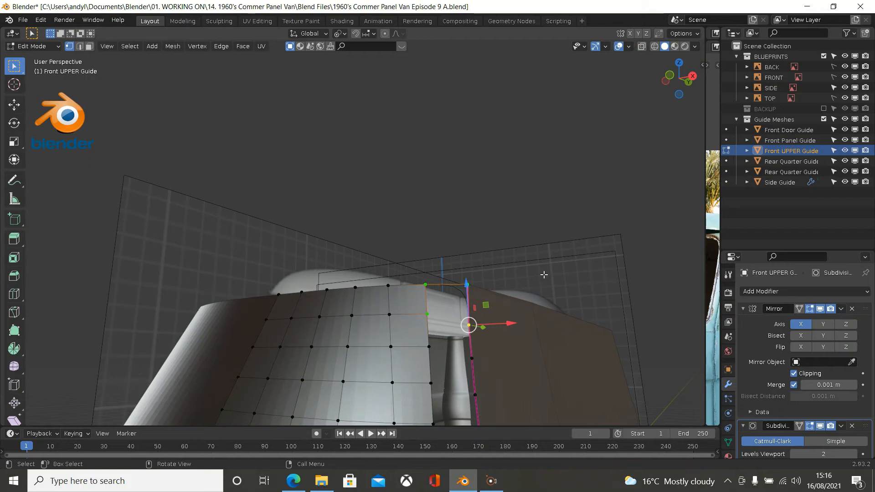
pyautogui.moveTo(544, 271); pyautogui.dragTo(474, 303, button='middle')
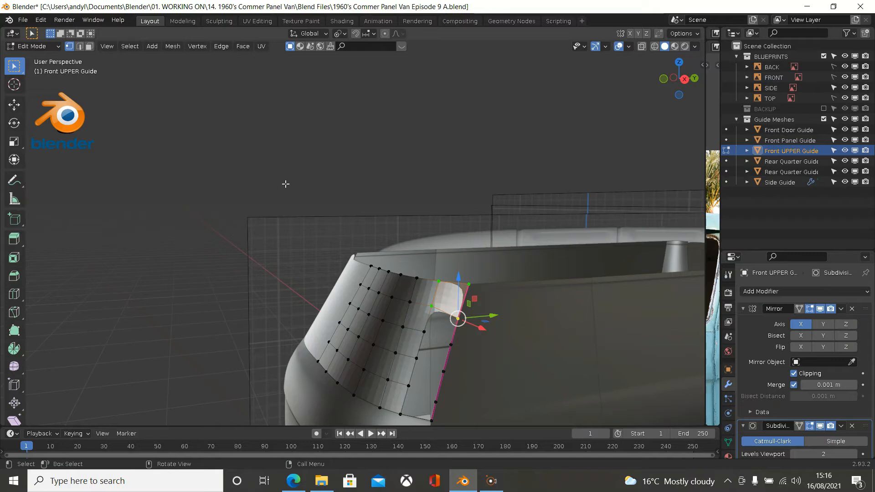
# Undo the uppermost gap face and the four loop cuts across the windscreen faces
pyautogui.click(285, 184)
pyautogui.hotkey('ctrl', 'r')
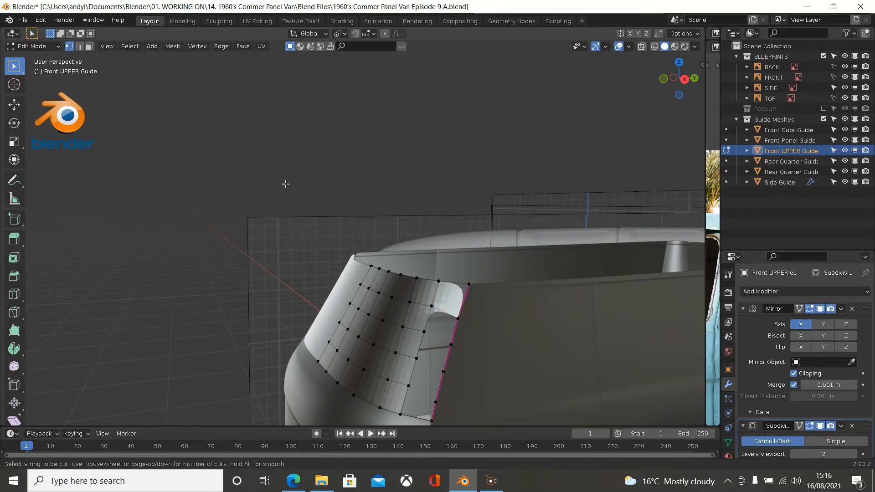
pyautogui.press('Escape')
pyautogui.hotkey('ctrl', 'z')
pyautogui.hotkey('ctrl', 'z')
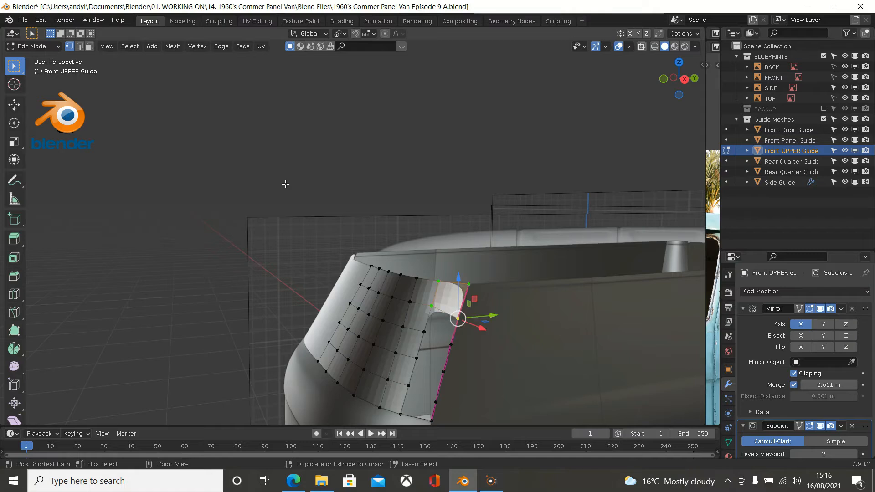
pyautogui.hotkey('ctrl', 'z')
pyautogui.hotkey('ctrl', 'z')
pyautogui.hotkey('ctrl', 'z')
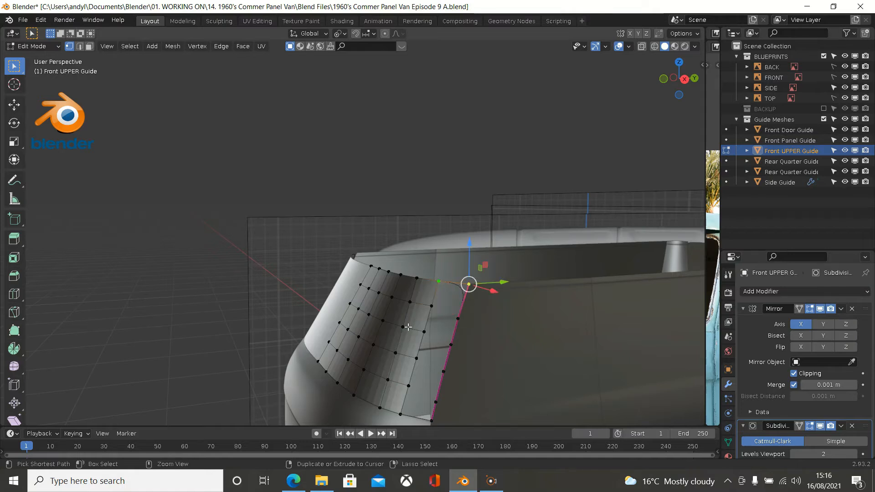
pyautogui.hotkey('ctrl', 'z')
pyautogui.hotkey('ctrl', 'z')
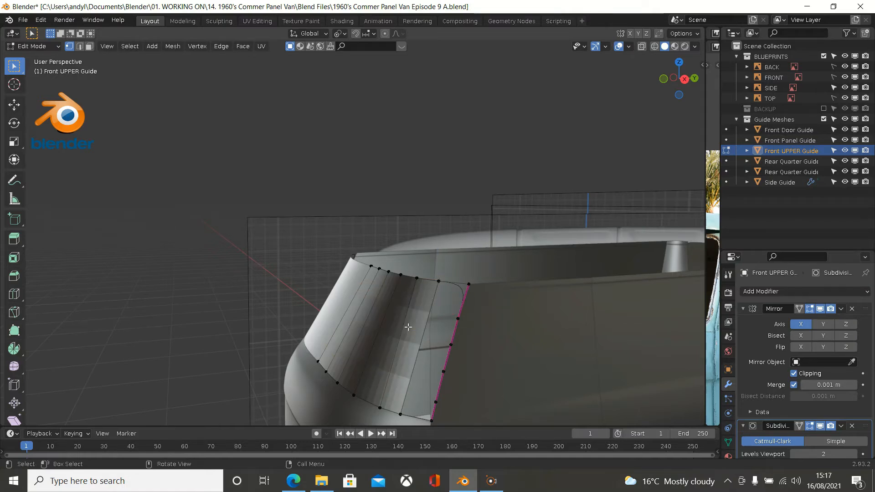
# Try to select the pillar edge's vertices as a shortest path from its top corner to its bottom corner
pyautogui.click(469, 284)
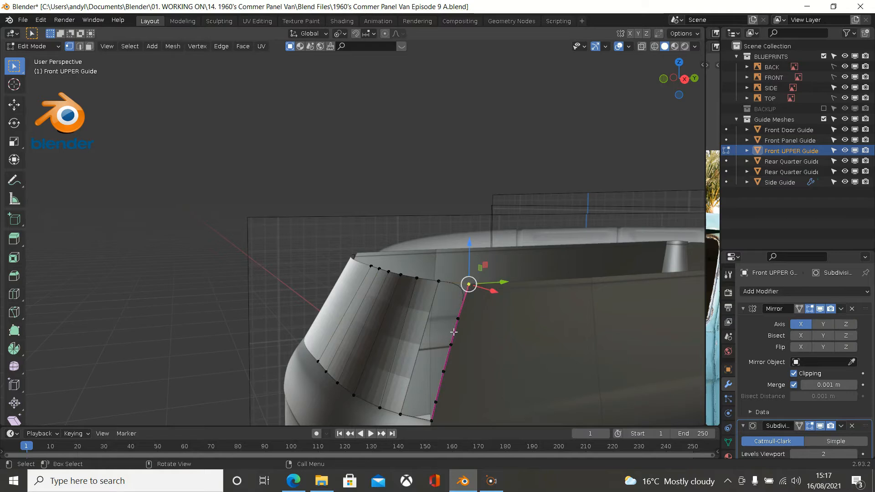
pyautogui.keyDown('shift'); pyautogui.click(432, 417); pyautogui.keyUp('shift')
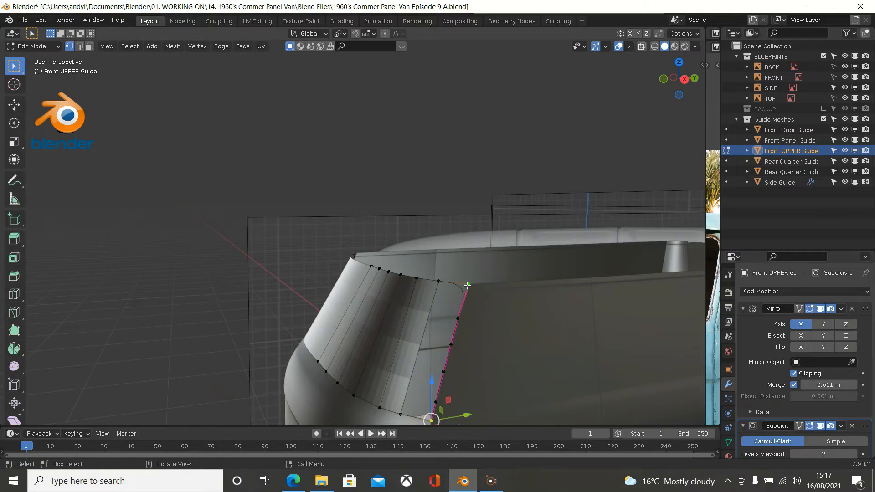
pyautogui.keyDown('shift'); pyautogui.click(468, 285); pyautogui.keyUp('shift')
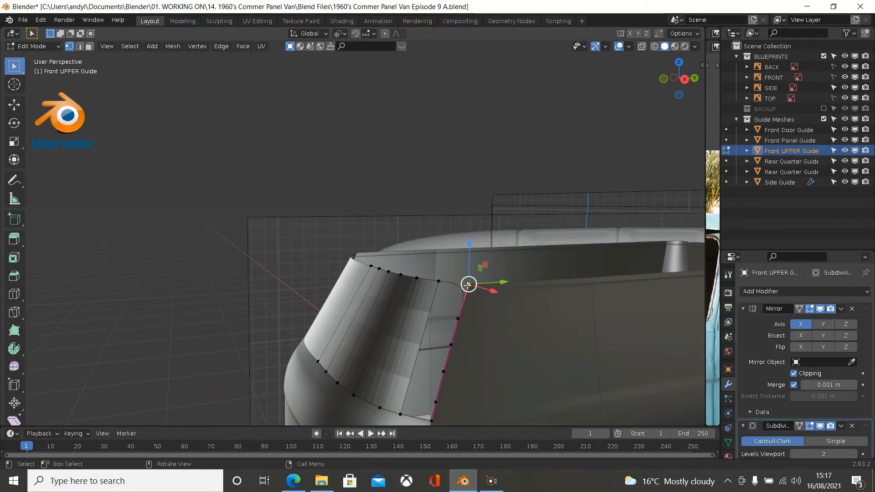
pyautogui.keyDown('ctrl'); pyautogui.click(431, 420); pyautogui.keyUp('ctrl')
pyautogui.keyDown('shift'); pyautogui.moveTo(447, 342); pyautogui.dragTo(429, 280, button='middle'); pyautogui.keyUp('shift')
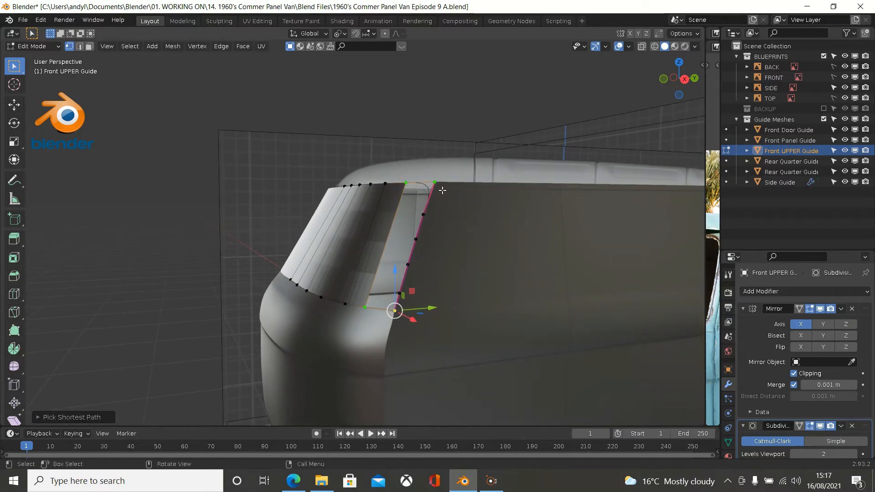
pyautogui.keyDown('shift'); pyautogui.click(436, 175); pyautogui.keyUp('shift')
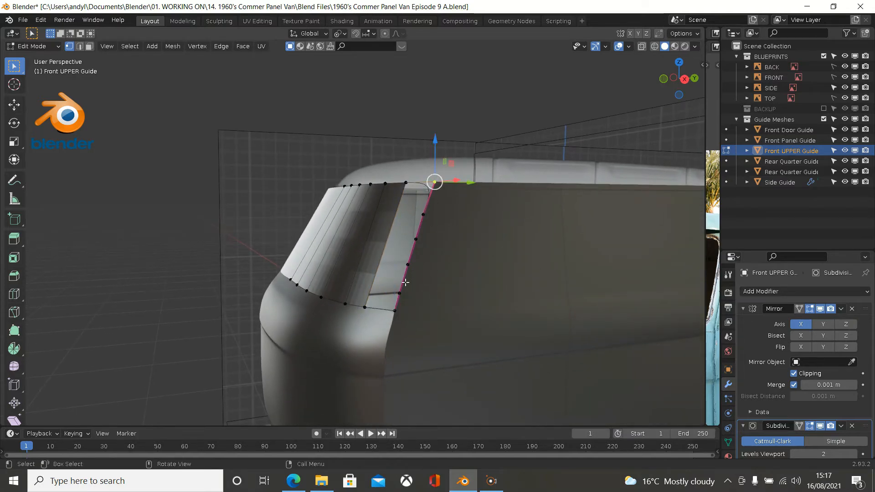
pyautogui.keyDown('ctrl'); pyautogui.click(400, 306); pyautogui.keyUp('ctrl')
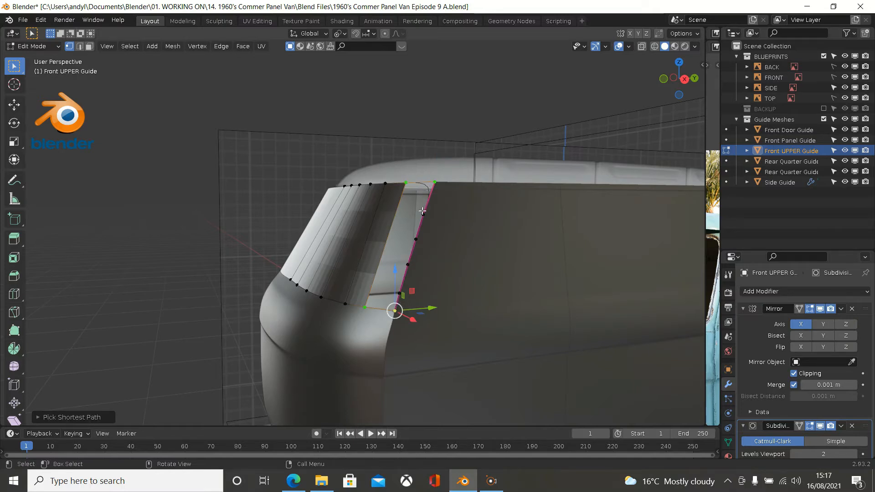
pyautogui.click(458, 133)
# Select all six pillar edge vertices from top to bottom and space them evenly with LoopTools Space
pyautogui.scroll(2, 456, 150)
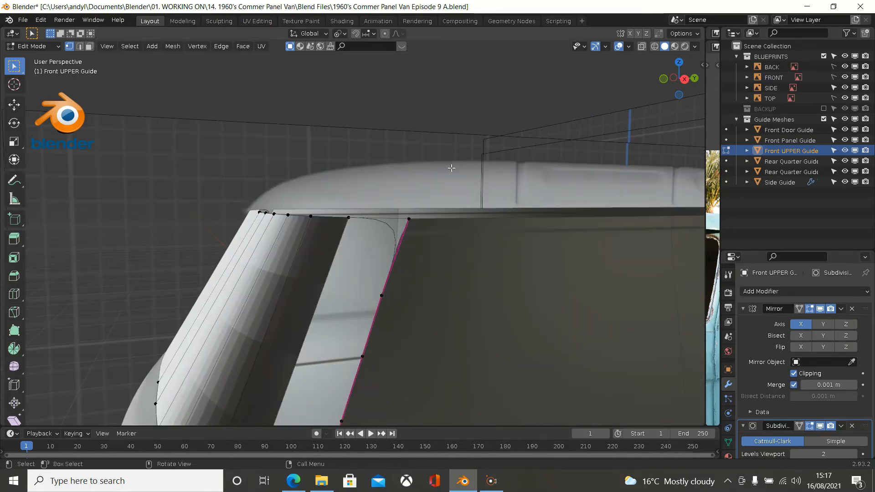
pyautogui.scroll(-1, 450, 171)
pyautogui.moveTo(446, 183); pyautogui.dragTo(448, 183, button='middle')
pyautogui.click(431, 195)
pyautogui.click(415, 243)
pyautogui.keyDown('shift'); pyautogui.click(402, 279); pyautogui.keyUp('shift')
pyautogui.keyDown('shift'); pyautogui.click(391, 318); pyautogui.keyUp('shift')
pyautogui.keyDown('shift'); pyautogui.click(377, 362); pyautogui.keyUp('shift')
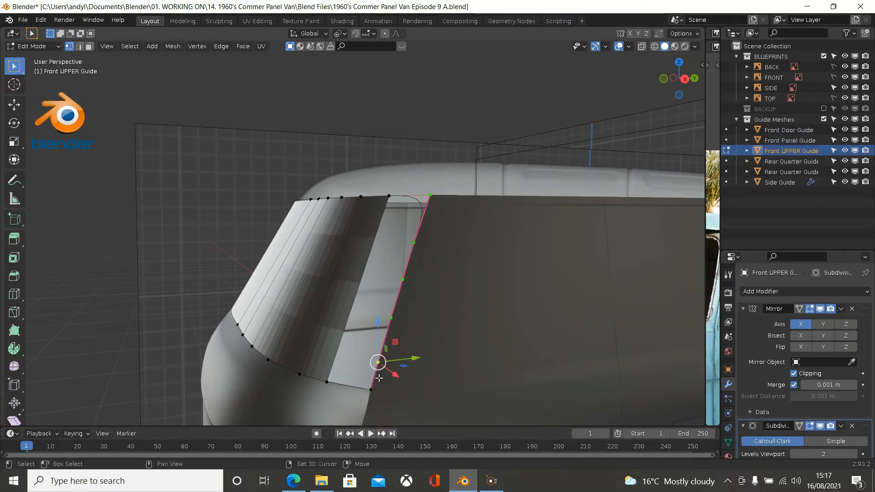
pyautogui.keyDown('shift'); pyautogui.click(370, 390); pyautogui.keyUp('shift')
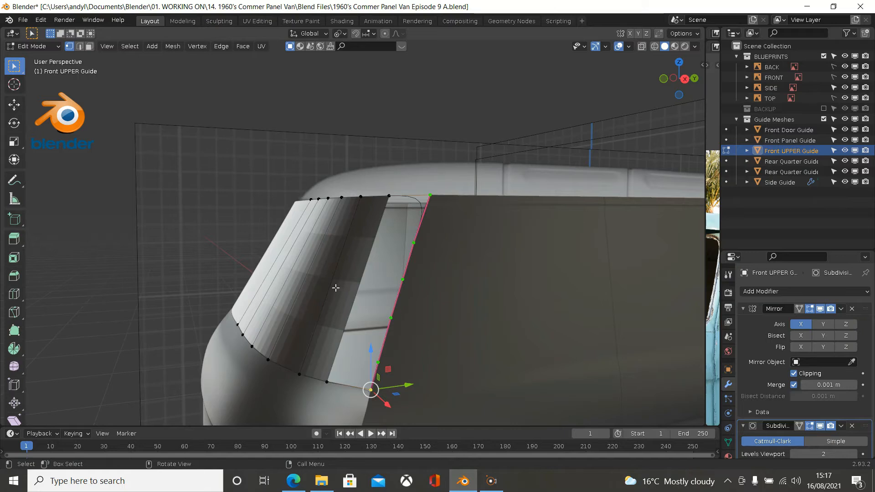
pyautogui.rightClick(63, 155)
pyautogui.moveTo(64, 156)
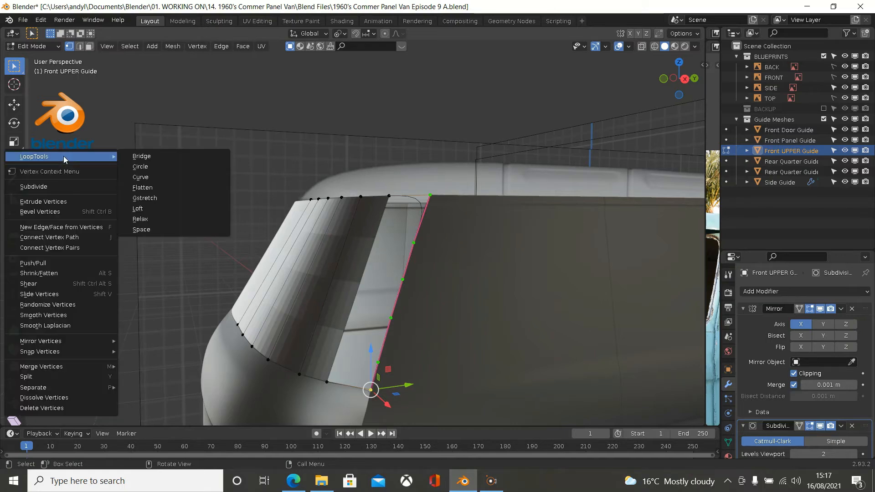
pyautogui.click(178, 228)
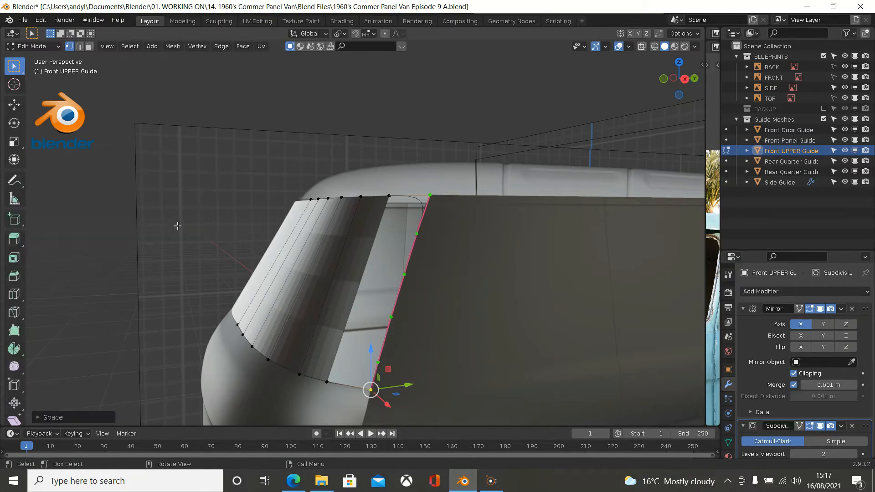
# Add four evenly spaced horizontal loop cuts across the windscreen faces, without sliding them
pyautogui.press('ctrl')
pyautogui.hotkey('ctrl', 'r')
pyautogui.scroll(3, 328, 231)
pyautogui.click(327, 231)
pyautogui.rightClick(328, 231)
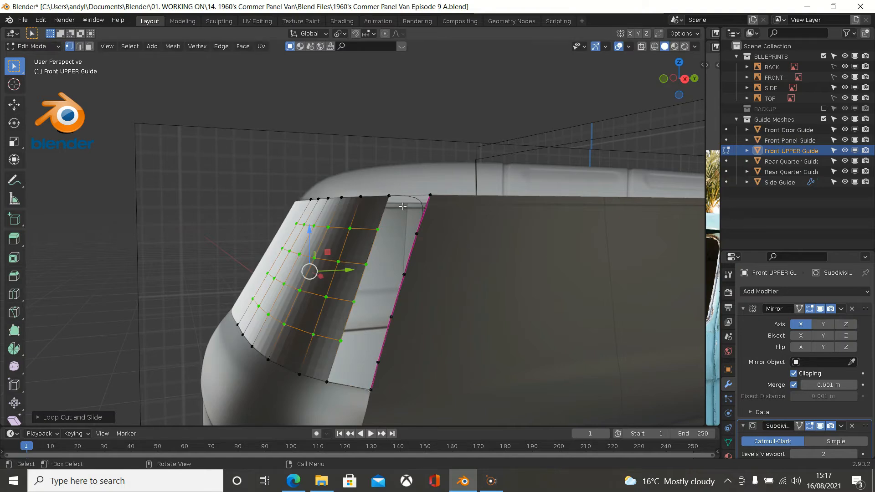
# Fill a face between the top two vertices of the windscreen faces' outer edge and the top two pillar vertices
pyautogui.click(388, 195)
pyautogui.keyDown('shift'); pyautogui.click(430, 195); pyautogui.keyUp('shift')
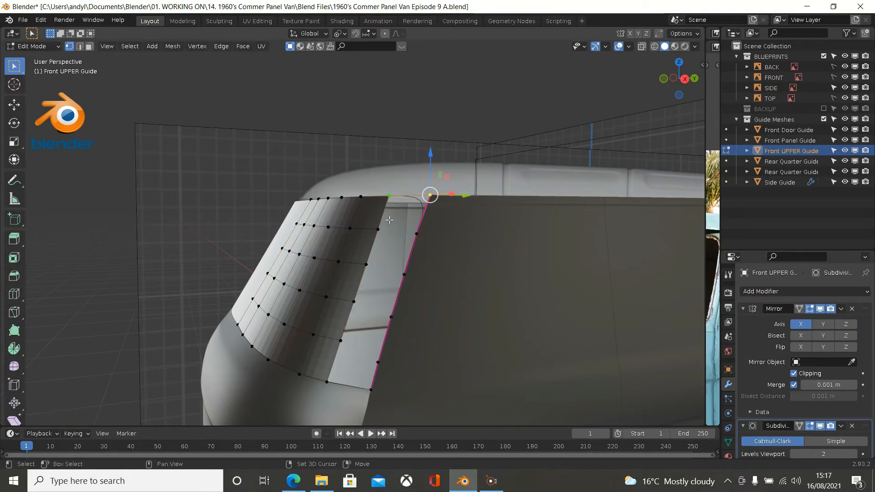
pyautogui.keyDown('shift'); pyautogui.click(378, 229); pyautogui.keyUp('shift')
pyautogui.keyDown('shift'); pyautogui.click(416, 234); pyautogui.keyUp('shift')
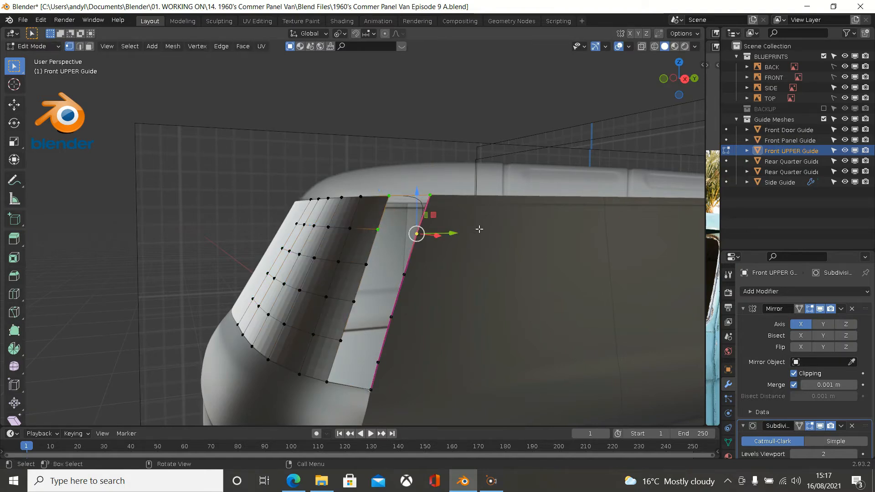
pyautogui.press('f')
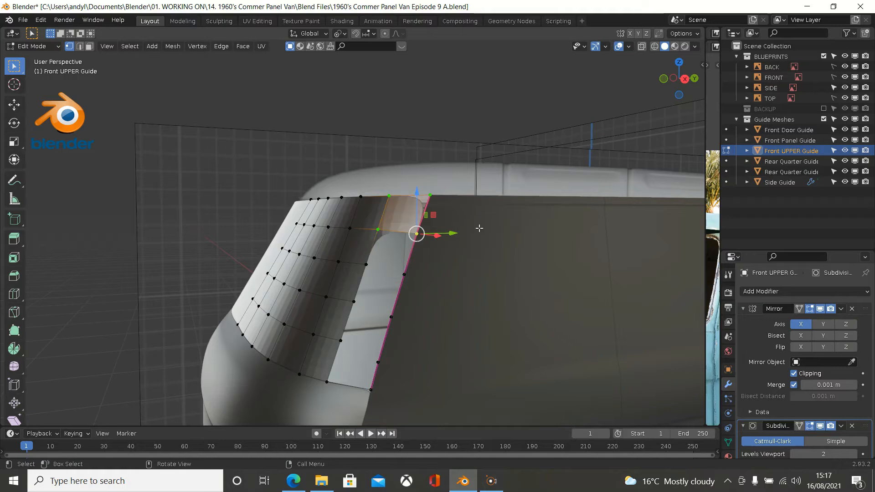
# Fill the four remaining gaps beside the pillar with faces, working down to the bottom edge
pyautogui.click(377, 230)
pyautogui.keyDown('shift'); pyautogui.click(416, 233); pyautogui.keyUp('shift')
pyautogui.press('f')
pyautogui.press('f')
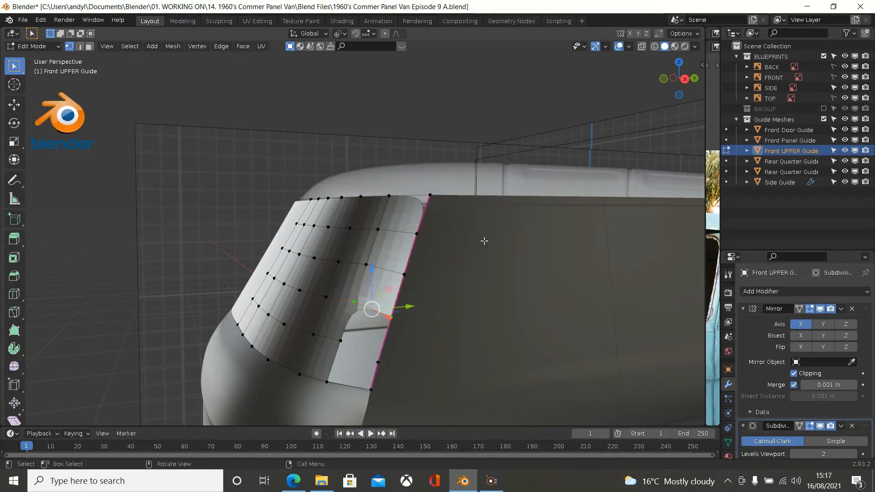
pyautogui.press('f')
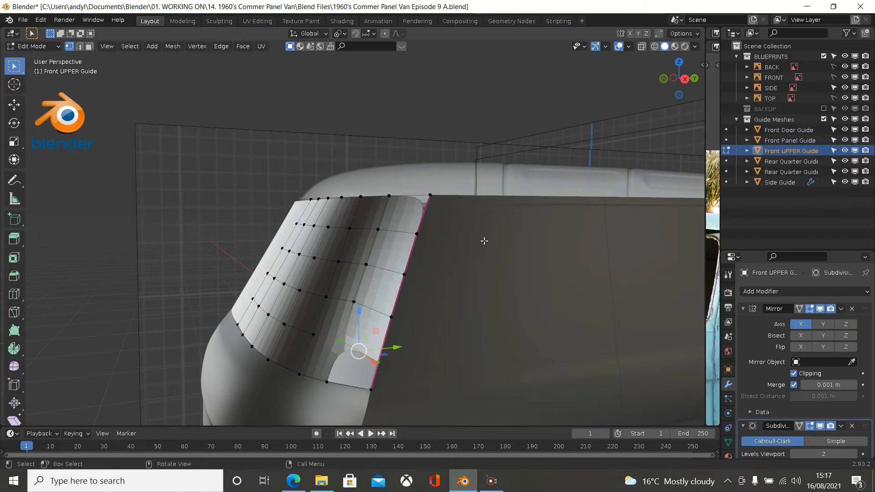
pyautogui.press('f')
# Select the pillar edge path from the bottom corner to the top corner and even out its vertices with LoopTools Space
pyautogui.moveTo(483, 241); pyautogui.dragTo(530, 250, button='middle')
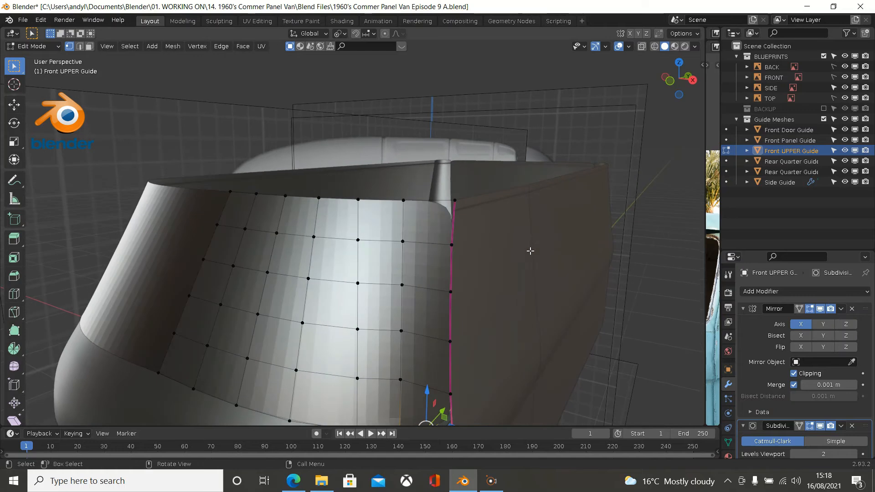
pyautogui.scroll(-1, 486, 245)
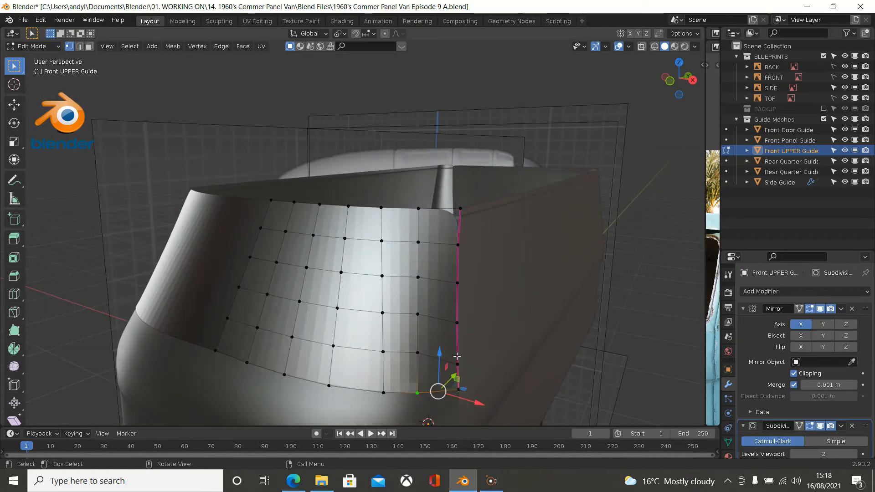
pyautogui.click(458, 391)
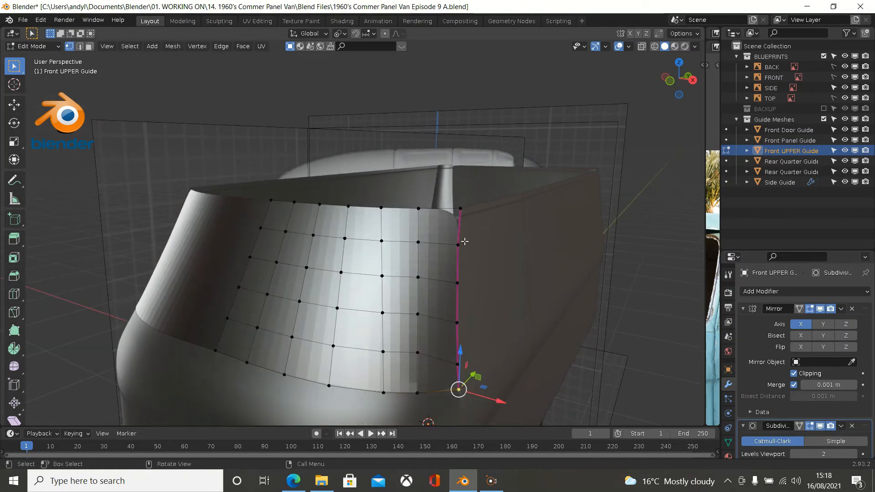
pyautogui.keyDown('ctrl'); pyautogui.click(461, 204); pyautogui.keyUp('ctrl')
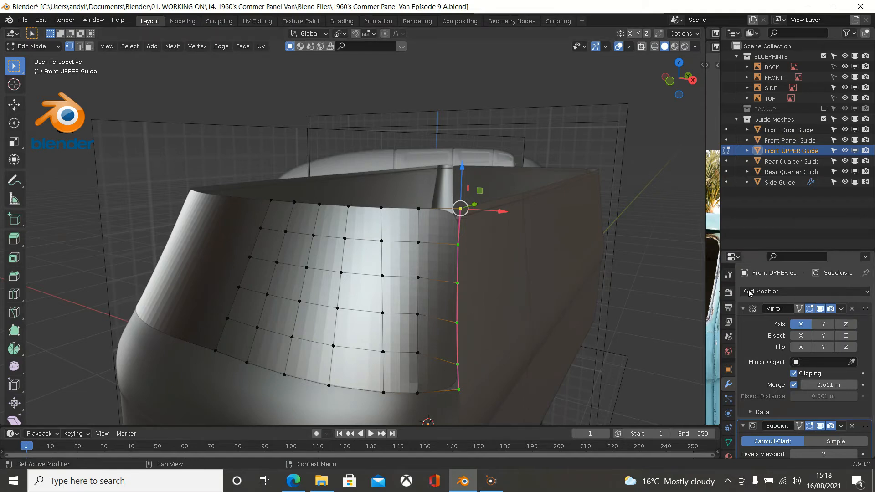
pyautogui.rightClick(649, 278)
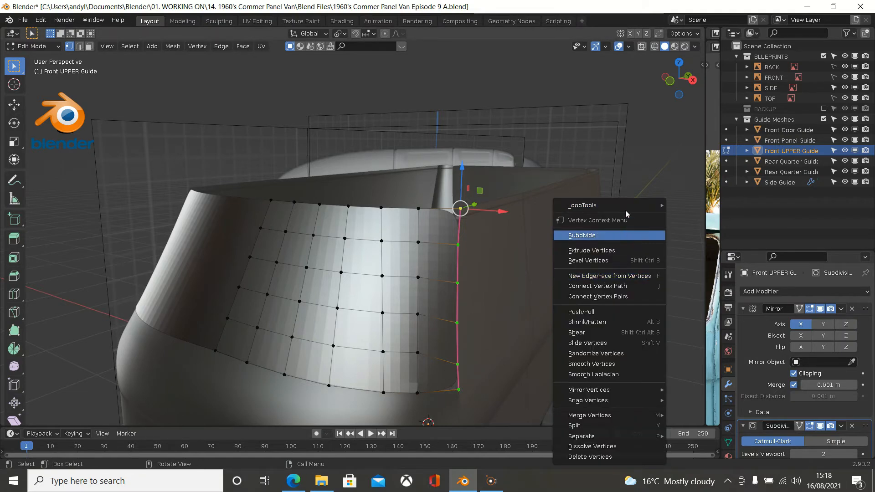
pyautogui.moveTo(626, 201)
pyautogui.click(690, 277)
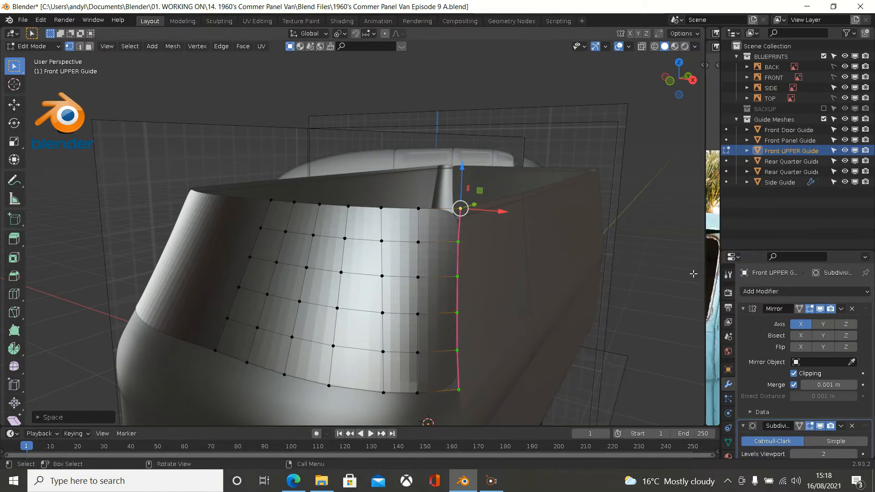
# Select the bottom edge loop of the windscreen mesh and set its mean crease to 1
pyautogui.moveTo(565, 275); pyautogui.dragTo(534, 267, button='middle')
pyautogui.moveTo(376, 306); pyautogui.dragTo(350, 269, button='middle')
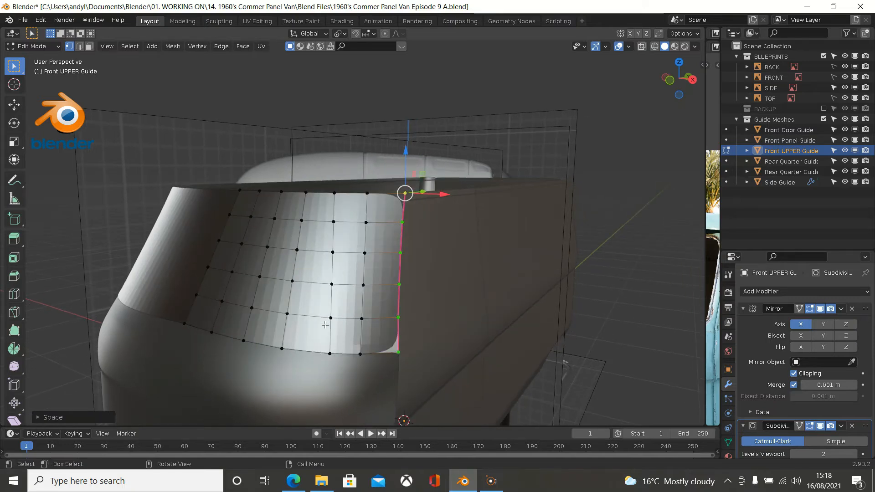
pyautogui.keyDown('alt'); pyautogui.click(300, 349); pyautogui.keyUp('alt')
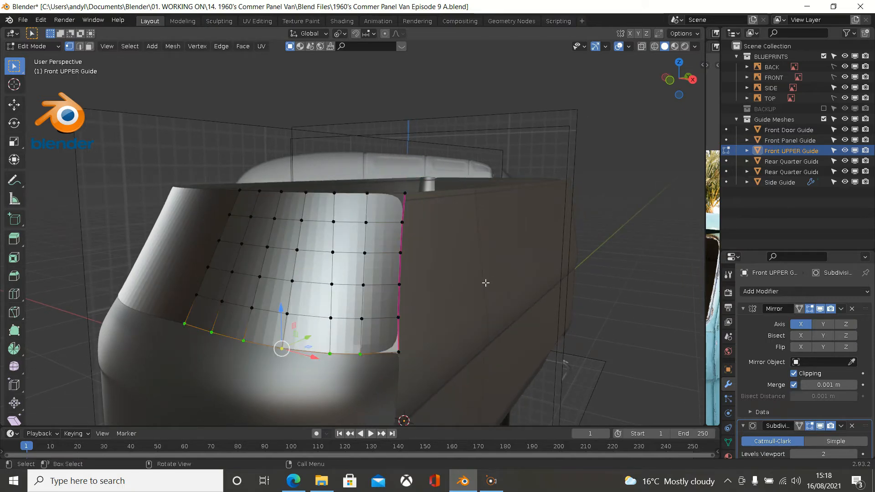
pyautogui.press('n')
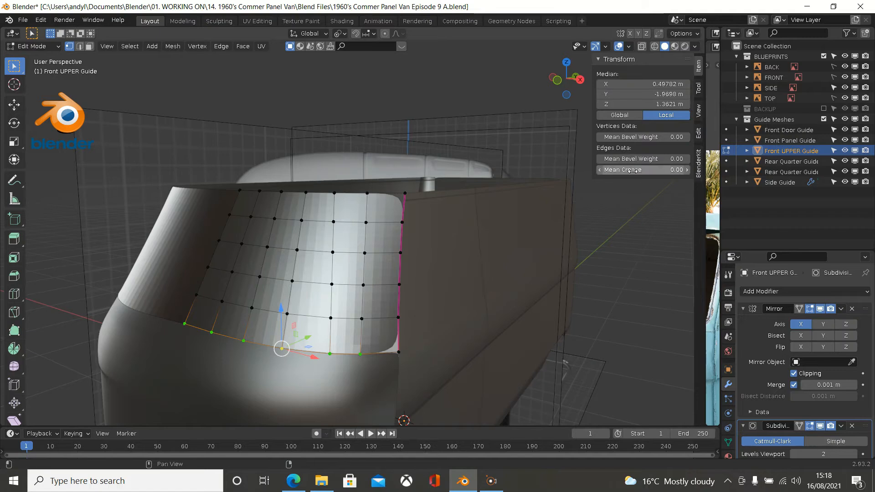
pyautogui.click(633, 171)
pyautogui.write('1')
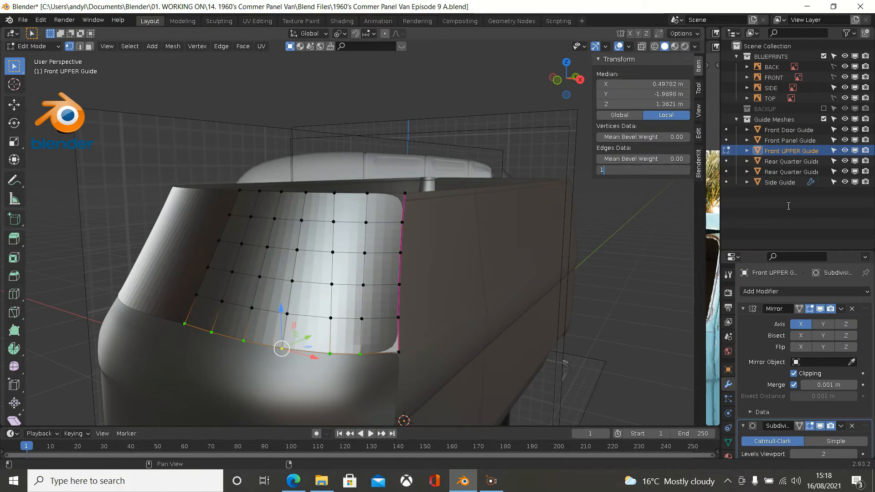
pyautogui.press('Return')
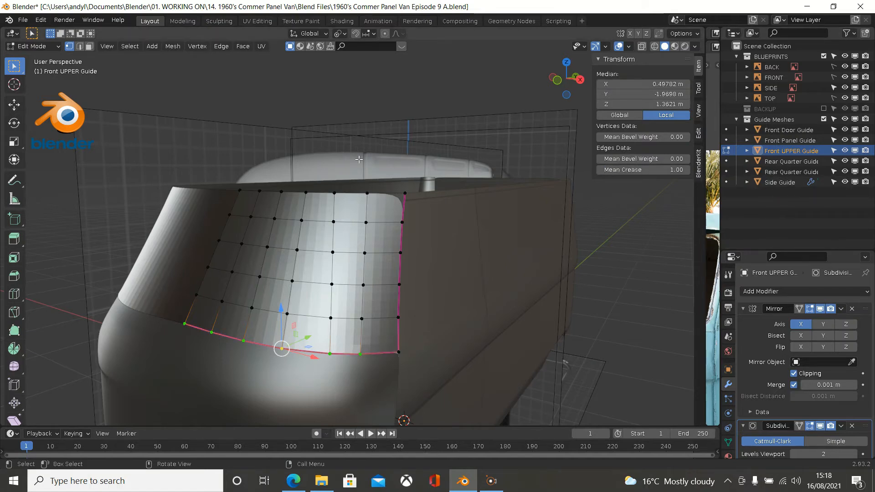
# Select the top edge loop of the windscreen mesh and set its mean crease to 1
pyautogui.keyDown('alt'); pyautogui.click(308, 193); pyautogui.keyUp('alt')
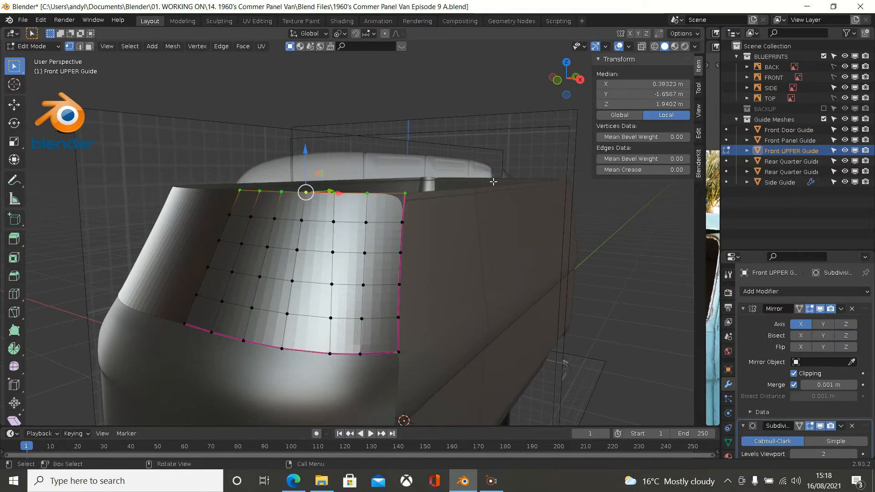
pyautogui.click(627, 170)
pyautogui.write('1')
pyautogui.press('Return')
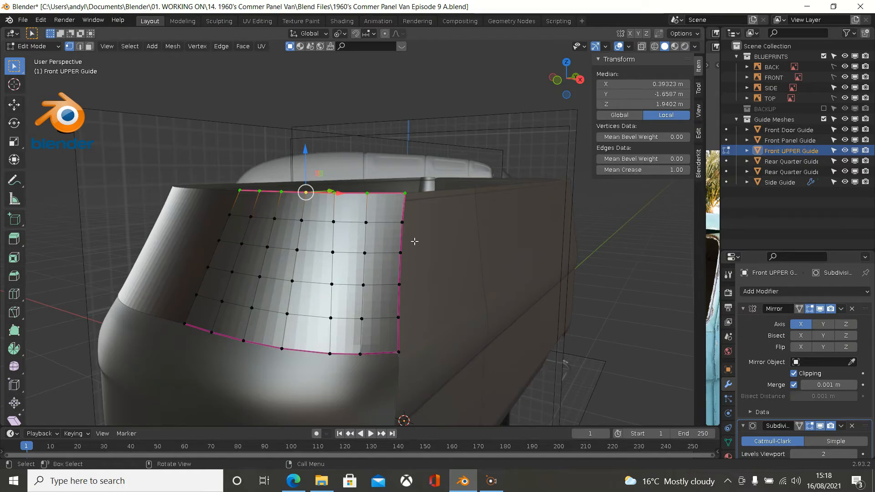
# Return to Object Mode and apply Shade Smooth to the Front UPPER Guide
pyautogui.moveTo(401, 281); pyautogui.dragTo(371, 287, button='middle')
pyautogui.press('Tab')
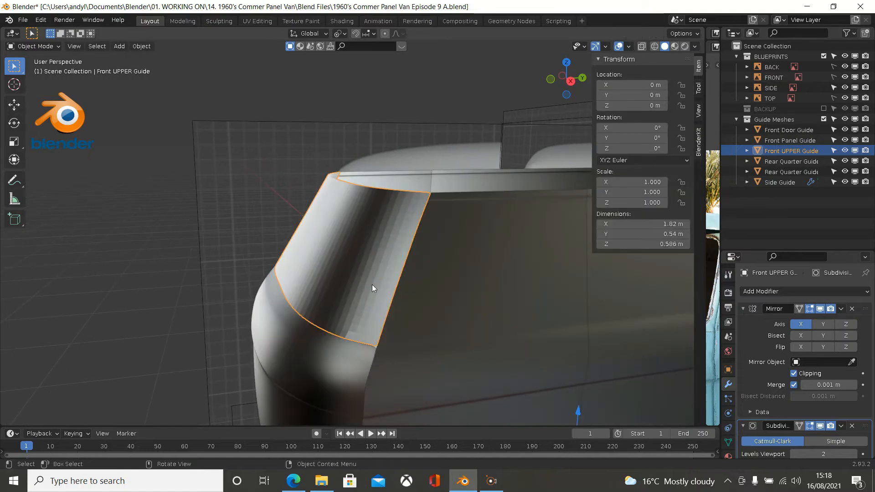
pyautogui.click(134, 48)
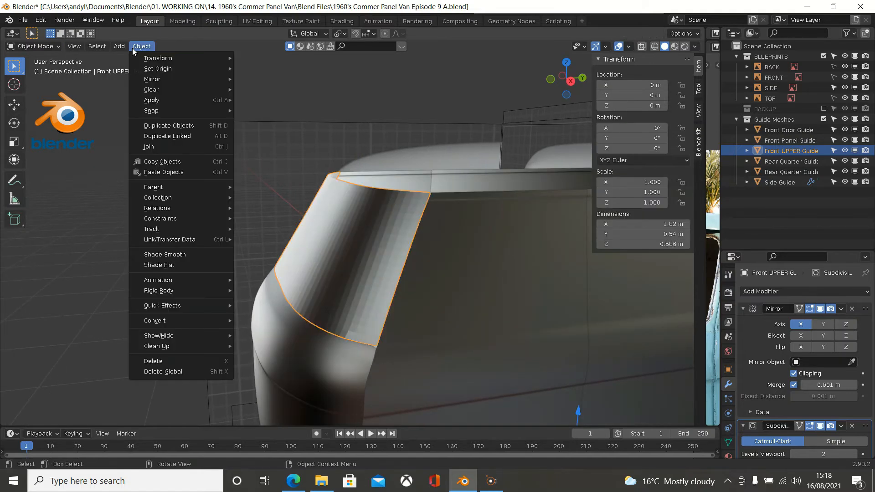
pyautogui.click(170, 257)
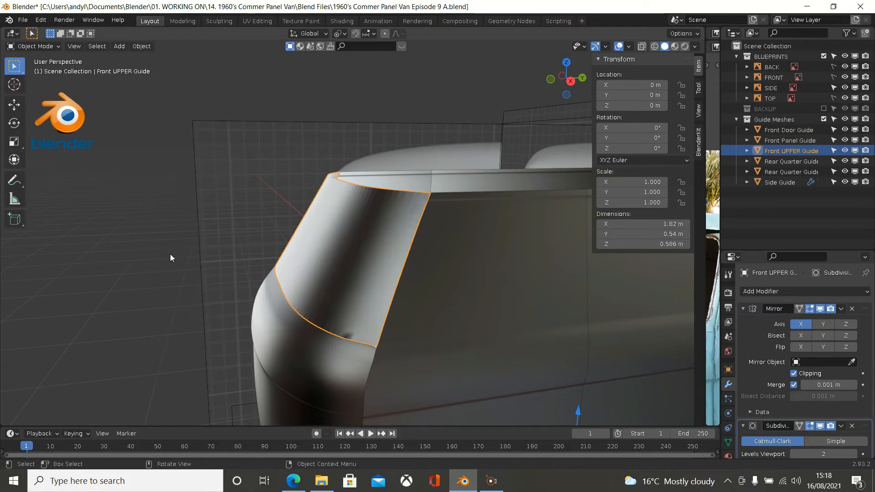
pyautogui.moveTo(170, 256); pyautogui.dragTo(223, 254, button='middle')
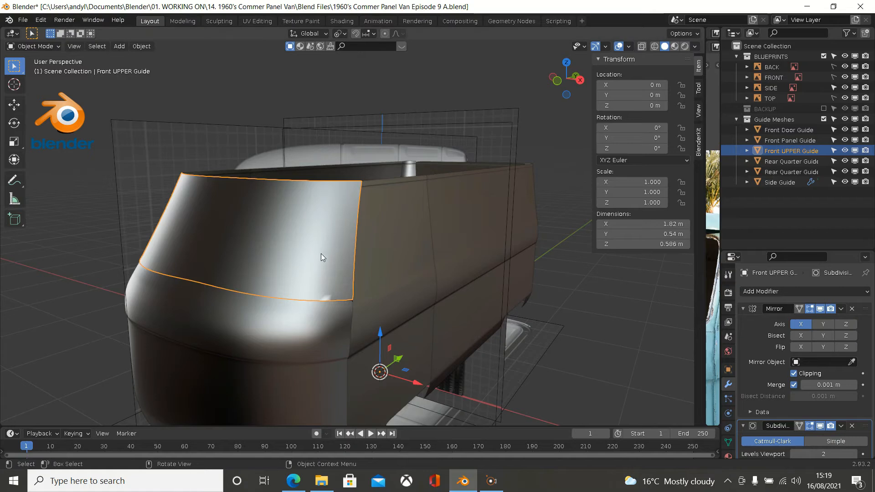
pyautogui.scroll(5, 312, 276)
pyautogui.moveTo(313, 277)
pyautogui.mouseDown(button='middle')
pyautogui.moveTo(287, 264)
pyautogui.moveTo(299, 271)
pyautogui.mouseUp(button='middle')
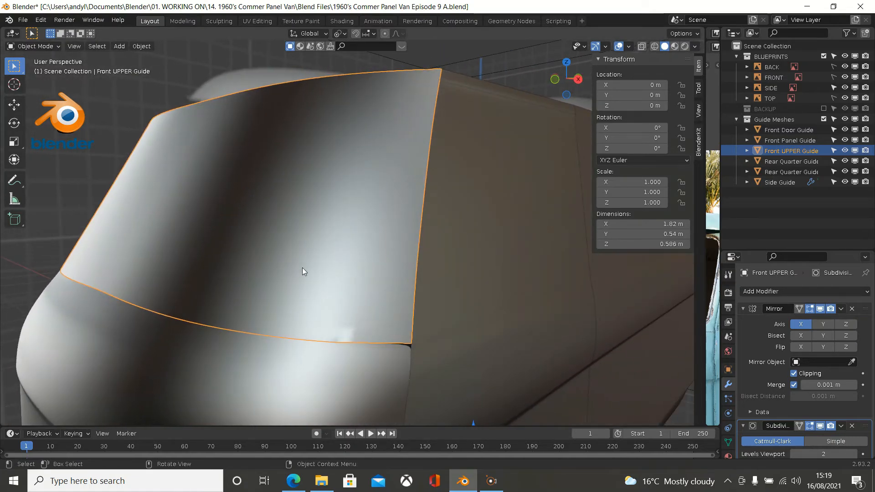
# In Edit Mode, select the whole windscreen mesh and recalculate its normals to the outside
pyautogui.scroll(-3, 318, 272)
pyautogui.press('Tab')
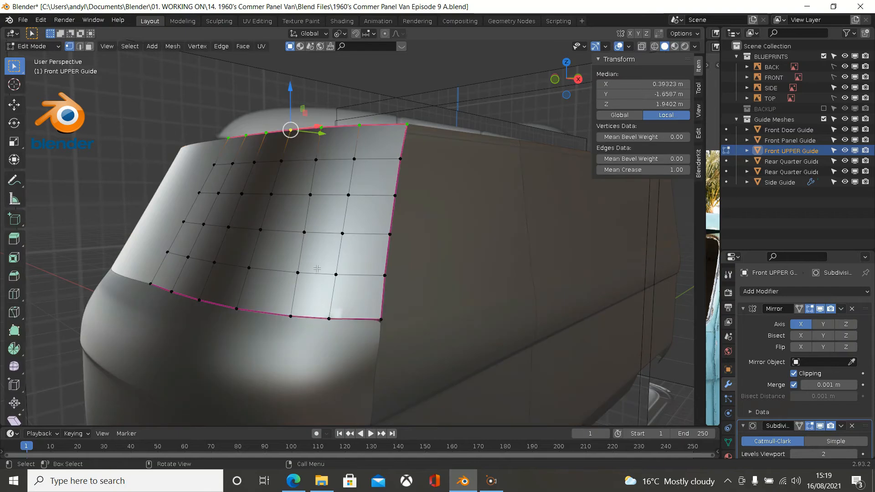
pyautogui.press('a')
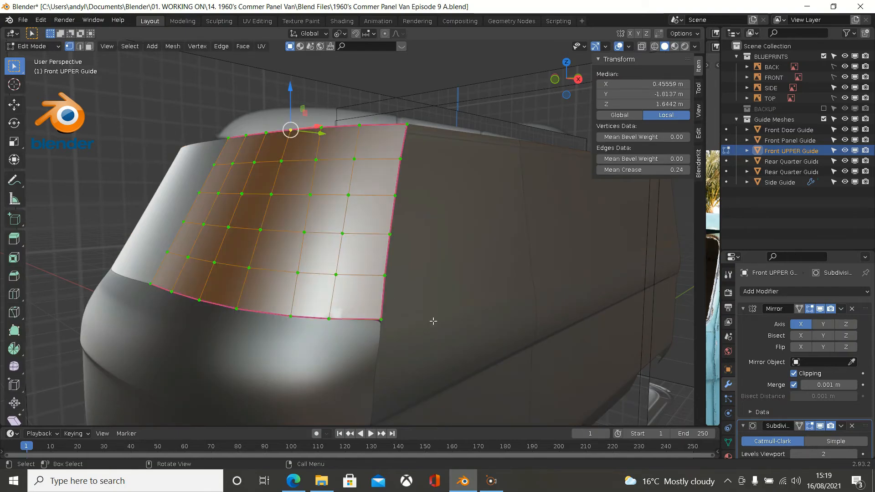
pyautogui.hotkey('shift', 'n')
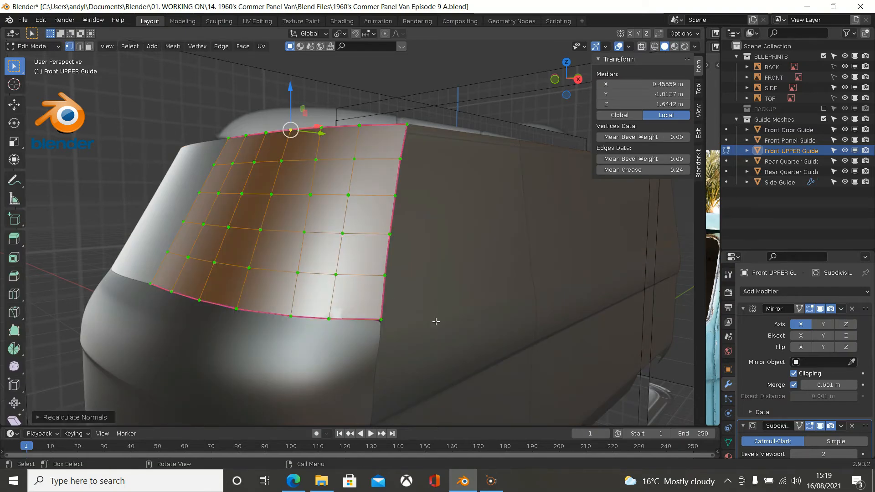
pyautogui.scroll(1, 412, 314)
pyautogui.scroll(1, 415, 310)
pyautogui.scroll(-1, 415, 310)
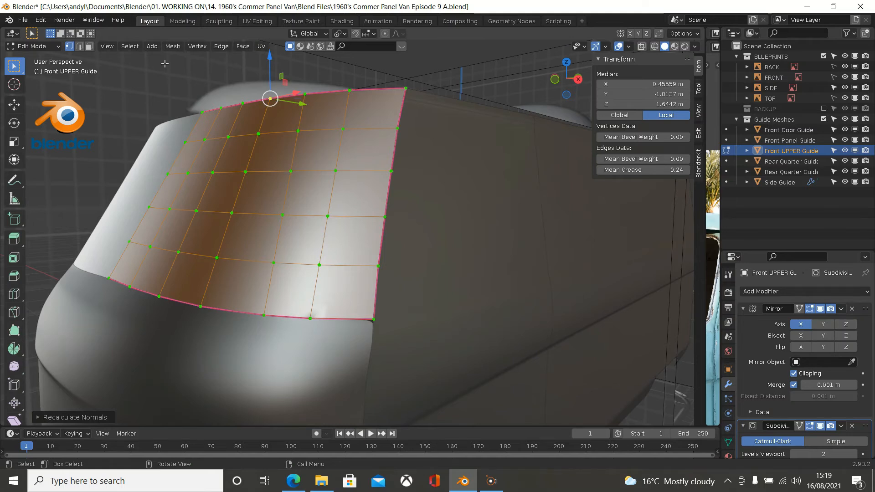
# Clean up the selected windscreen mesh with Merge by Distance and return to Object Mode
pyautogui.click(170, 50)
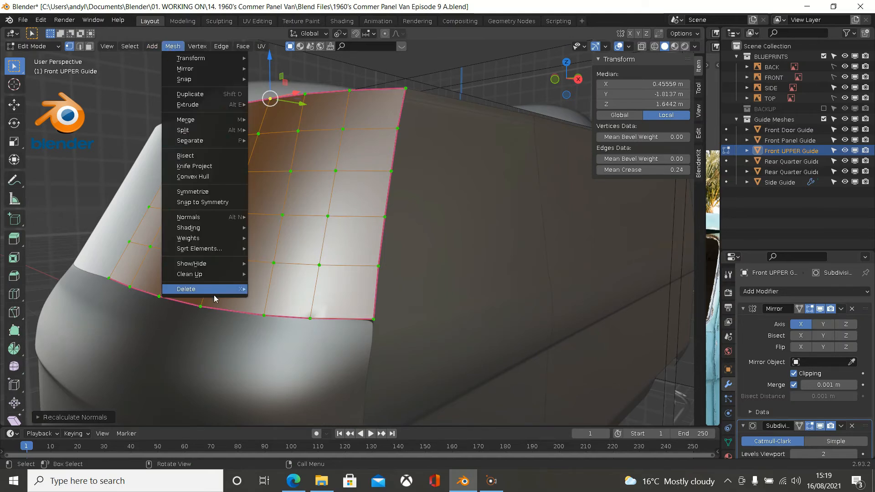
pyautogui.moveTo(215, 279)
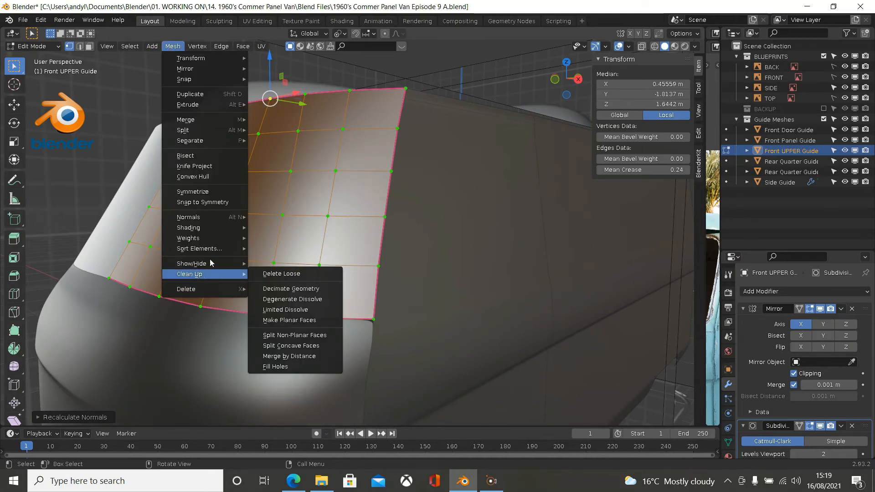
pyautogui.click(166, 46)
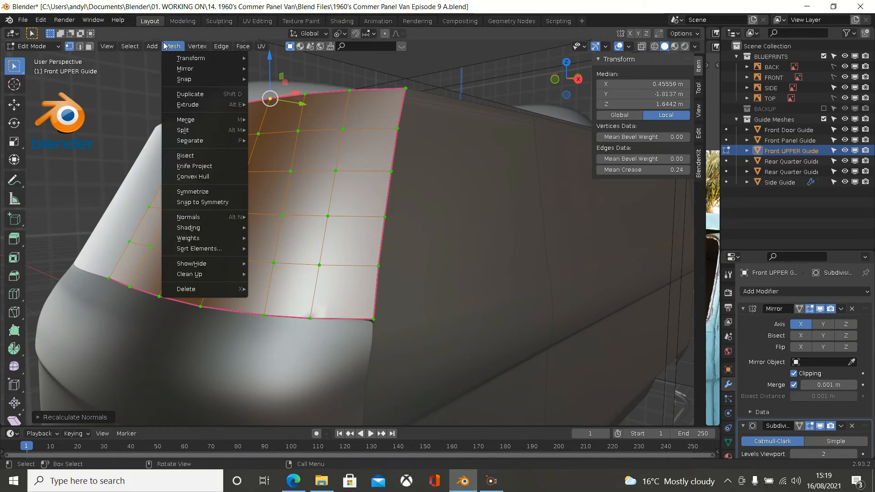
pyautogui.moveTo(203, 275)
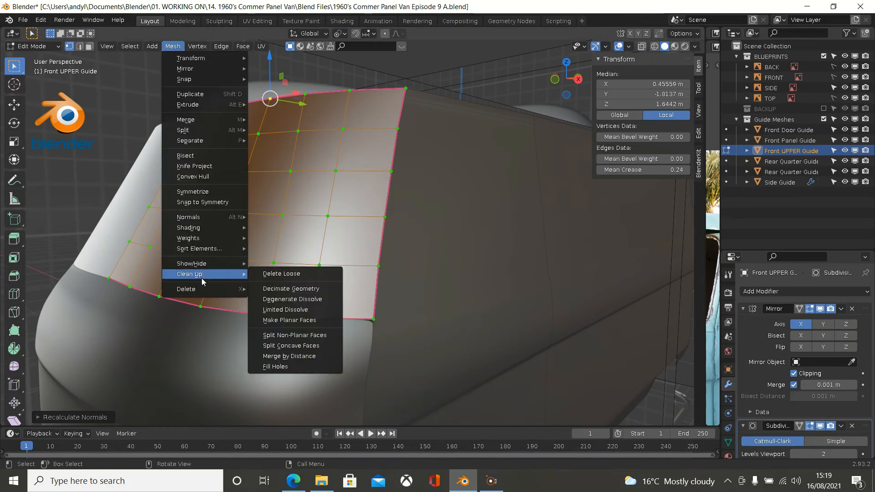
pyautogui.click(289, 356)
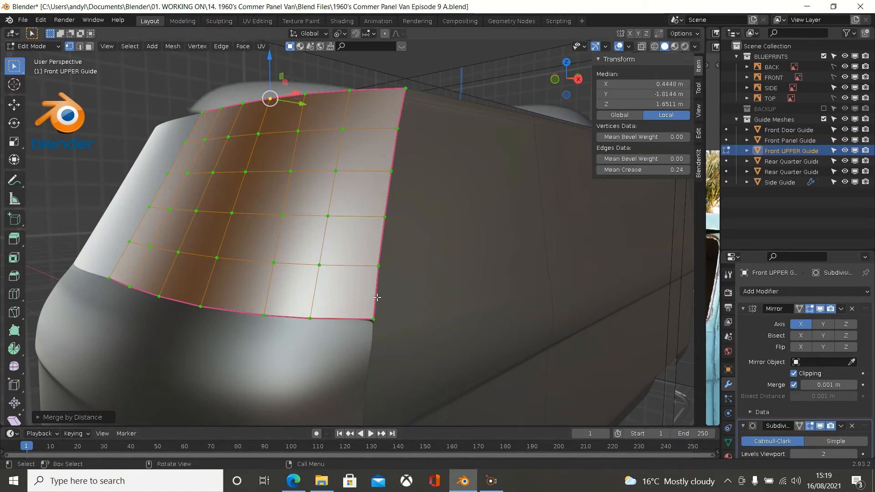
pyautogui.press('Tab')
pyautogui.moveTo(377, 297)
pyautogui.mouseDown(button='middle')
pyautogui.moveTo(340, 300)
pyautogui.moveTo(334, 322)
pyautogui.moveTo(309, 309)
pyautogui.moveTo(339, 296)
pyautogui.moveTo(390, 301)
pyautogui.moveTo(357, 312)
pyautogui.moveTo(381, 308)
pyautogui.moveTo(378, 292)
pyautogui.moveTo(306, 295)
pyautogui.moveTo(370, 288)
pyautogui.moveTo(393, 301)
pyautogui.mouseUp(button='middle')
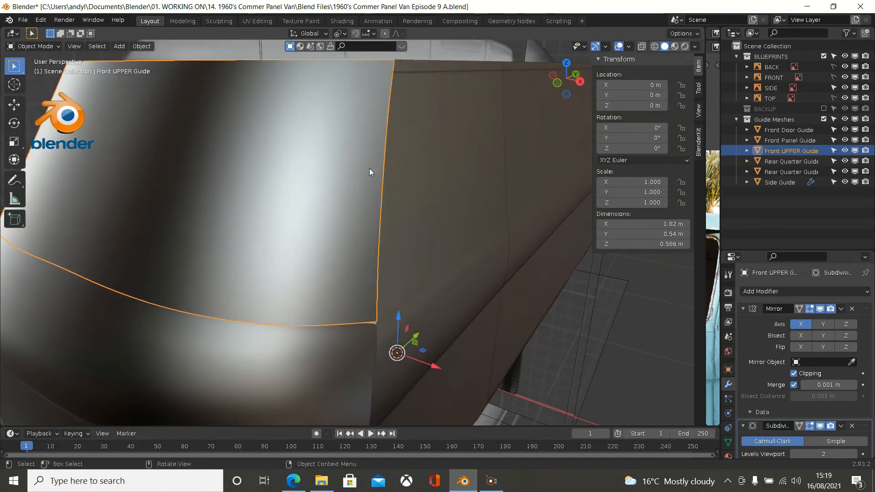
pyautogui.scroll(-2, 387, 86)
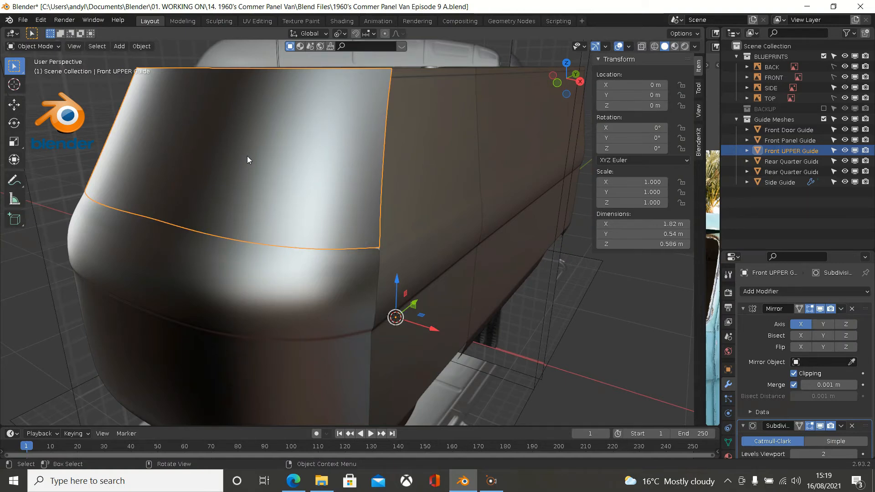
pyautogui.scroll(-1, 248, 156)
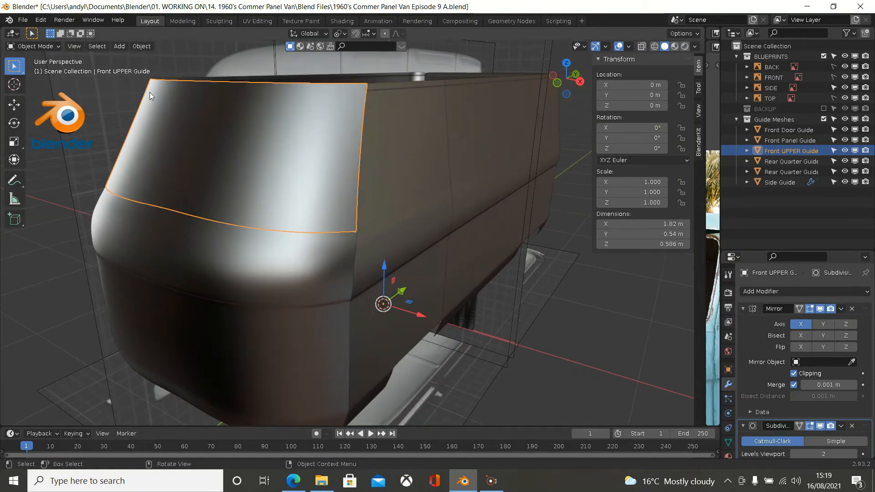
# In the right orthographic wireframe view, enter Edit Mode and examine the windscreen mesh's top edge against the side blueprint's roof line
pyautogui.moveTo(241, 114); pyautogui.dragTo(428, 127, button='middle')
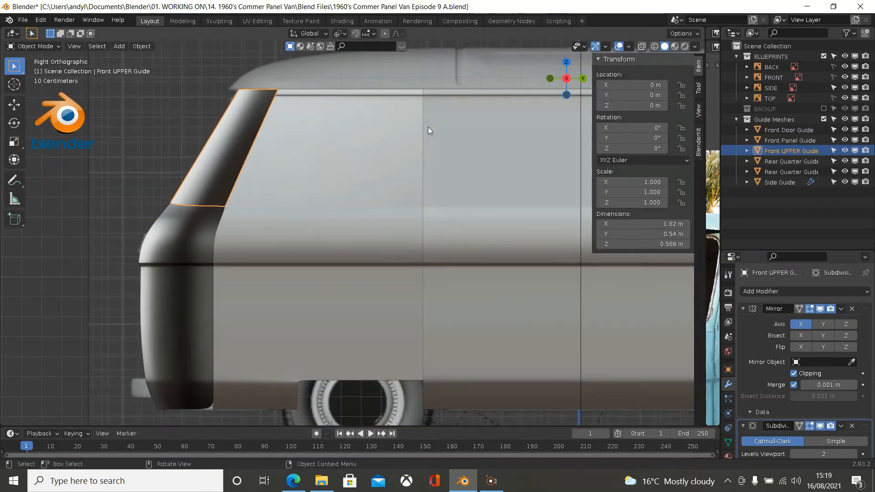
pyautogui.hotkey('shift', 'z')
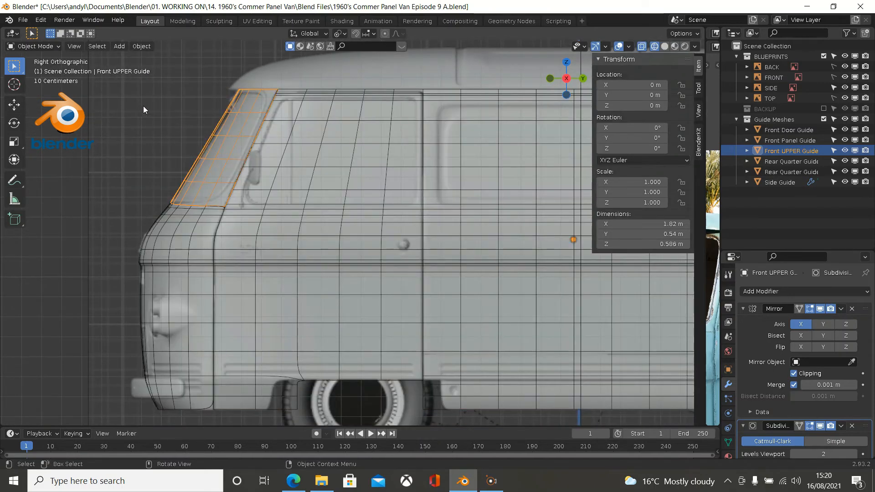
pyautogui.scroll(1, 185, 110)
pyautogui.scroll(1, 185, 110)
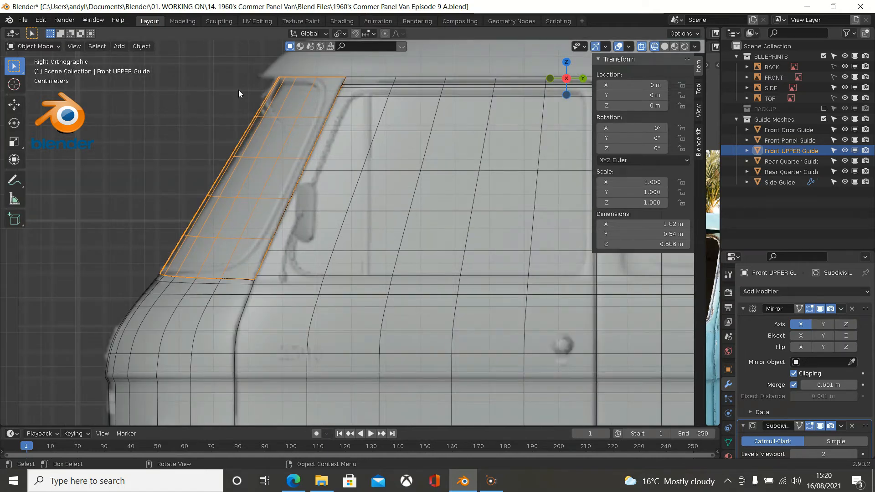
pyautogui.press('Tab')
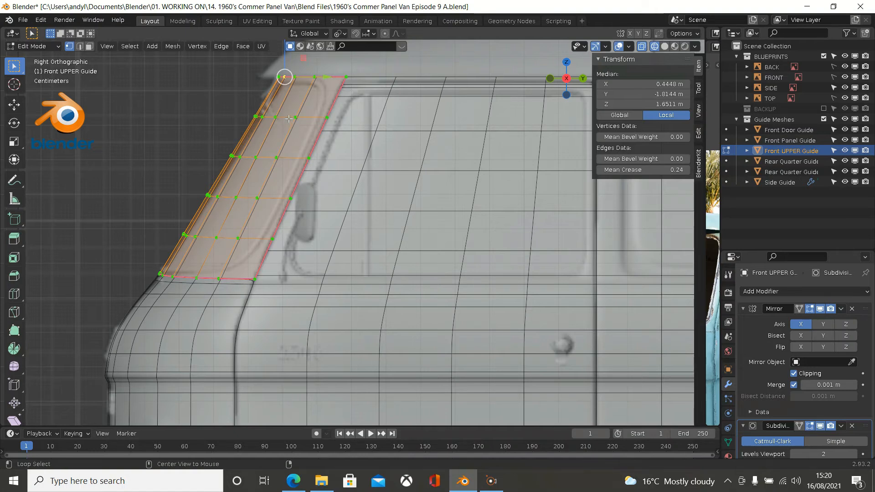
pyautogui.keyDown('shift'); pyautogui.moveTo(288, 105); pyautogui.dragTo(289, 218, button='middle'); pyautogui.keyUp('shift')
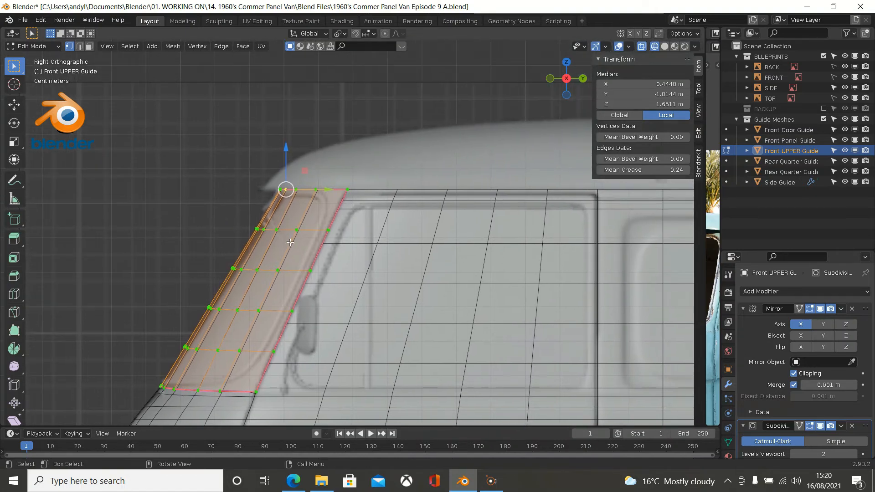
pyautogui.scroll(3, 288, 183)
pyautogui.scroll(-1, 287, 166)
pyautogui.scroll(2, 287, 165)
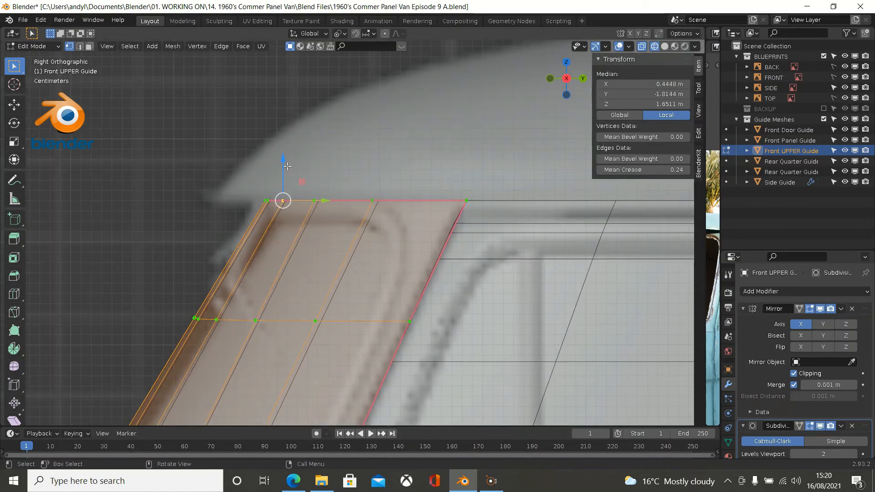
pyautogui.scroll(-4, 241, 258)
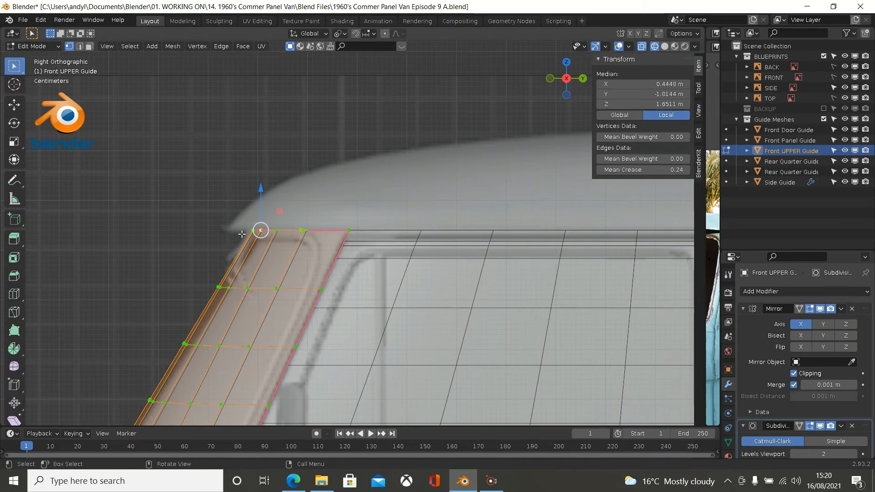
pyautogui.scroll(3, 259, 195)
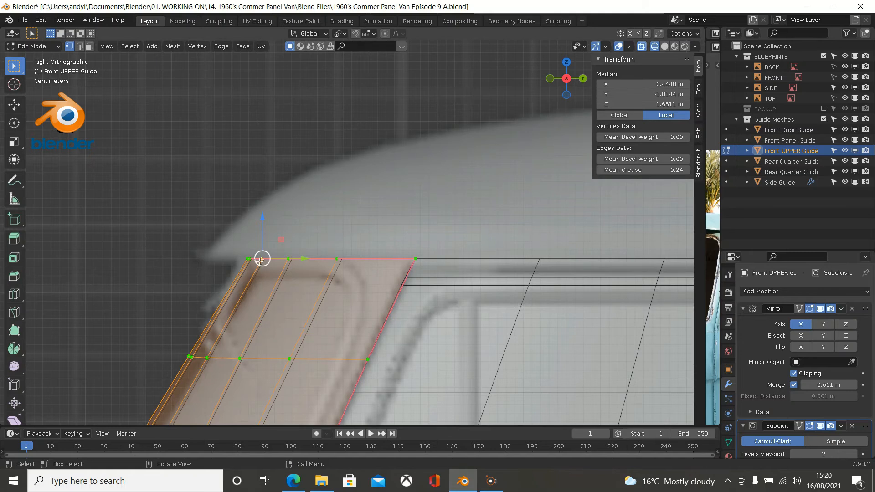
pyautogui.scroll(-1, 262, 258)
pyautogui.scroll(-1, 262, 258)
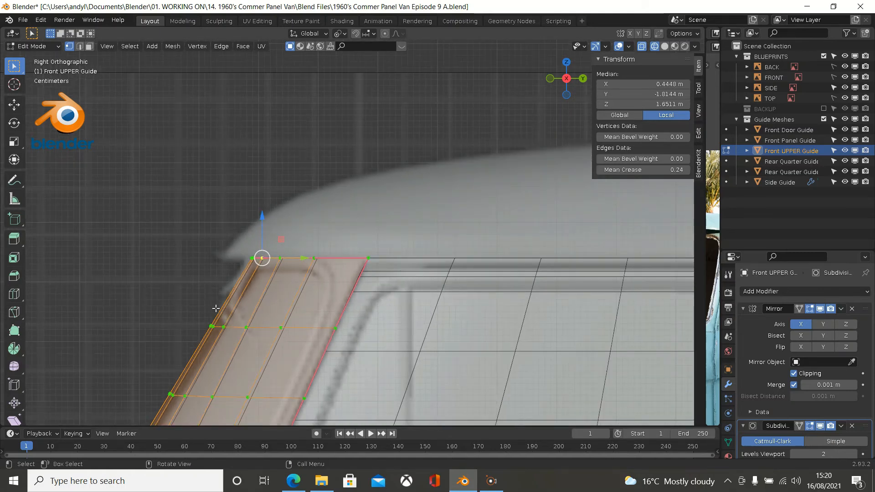
pyautogui.scroll(-3, 215, 308)
pyautogui.scroll(-4, 216, 308)
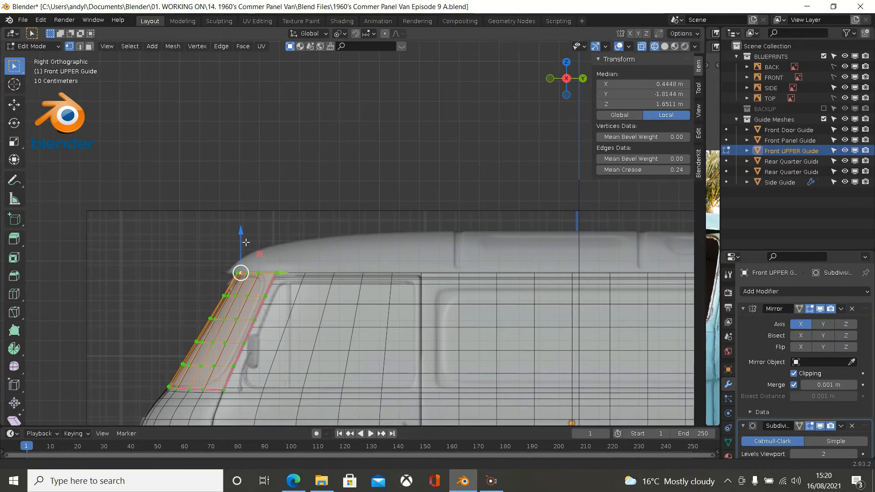
# Select the windscreen mesh's four inner horizontal edge loops and remove them with Dissolve Edges
pyautogui.keyDown('shift'); pyautogui.moveTo(235, 262); pyautogui.dragTo(295, 165, button='middle'); pyautogui.keyUp('shift')
pyautogui.click(80, 47)
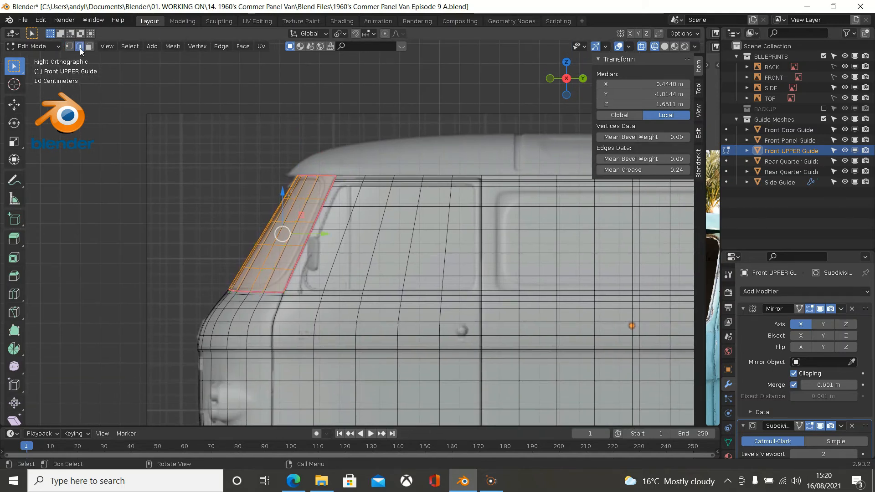
pyautogui.keyDown('alt'); pyautogui.click(300, 198); pyautogui.keyUp('alt')
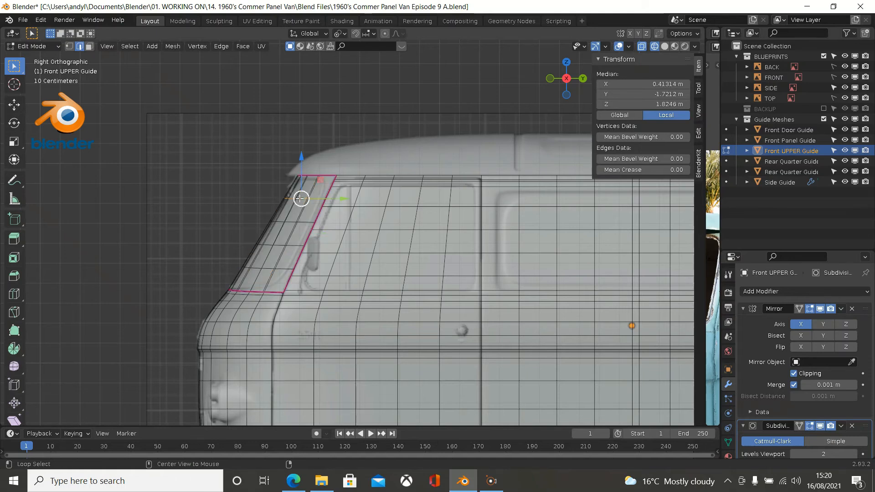
pyautogui.keyDown('alt'); pyautogui.click(290, 222); pyautogui.keyUp('alt')
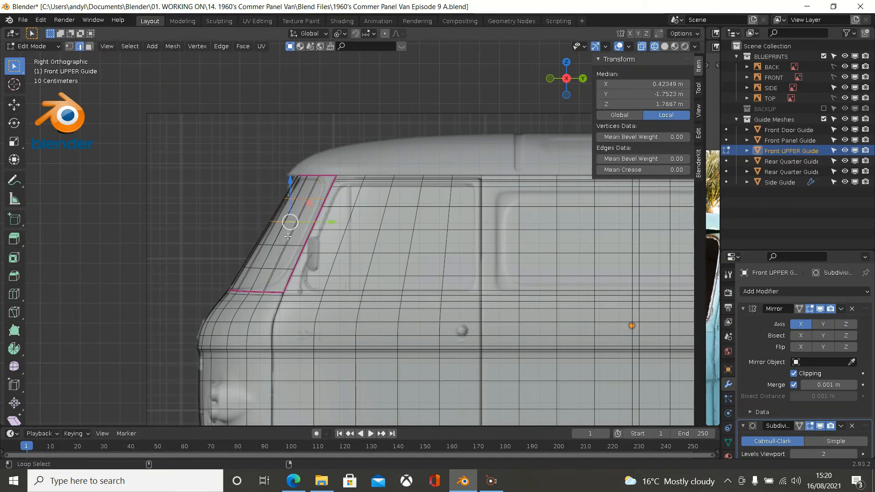
pyautogui.keyDown('alt'); pyautogui.keyDown('shift'); pyautogui.click(281, 246); pyautogui.keyUp('shift'); pyautogui.keyUp('alt')
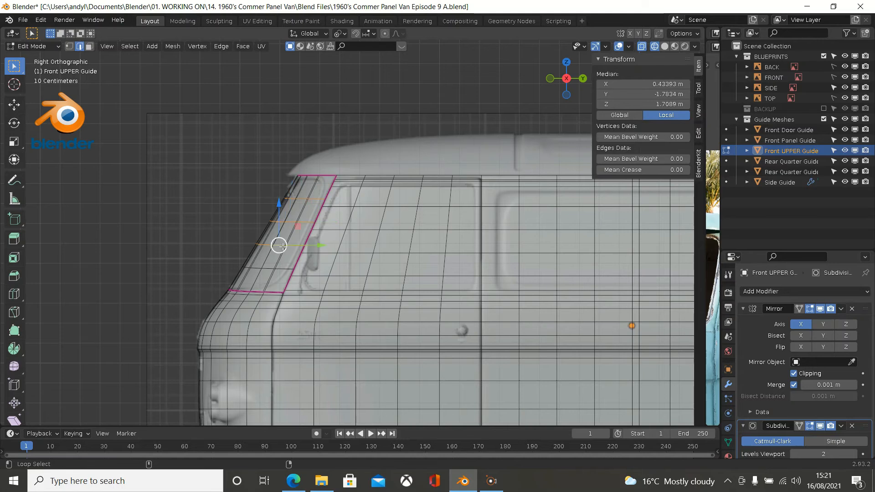
pyautogui.keyDown('alt'); pyautogui.keyDown('shift'); pyautogui.click(270, 272); pyautogui.keyUp('shift'); pyautogui.keyUp('alt')
pyautogui.press('x')
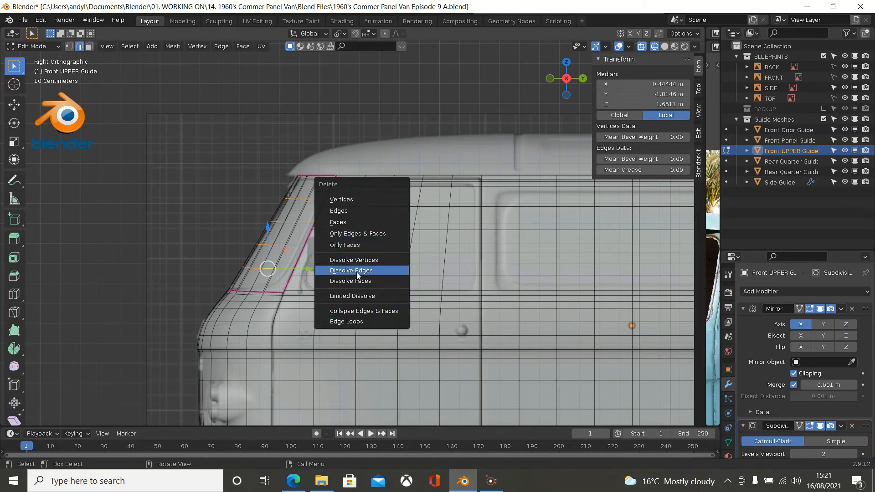
pyautogui.click(358, 276)
pyautogui.moveTo(354, 259)
pyautogui.mouseDown(button='middle')
pyautogui.moveTo(416, 251)
pyautogui.moveTo(350, 249)
pyautogui.mouseUp(button='middle')
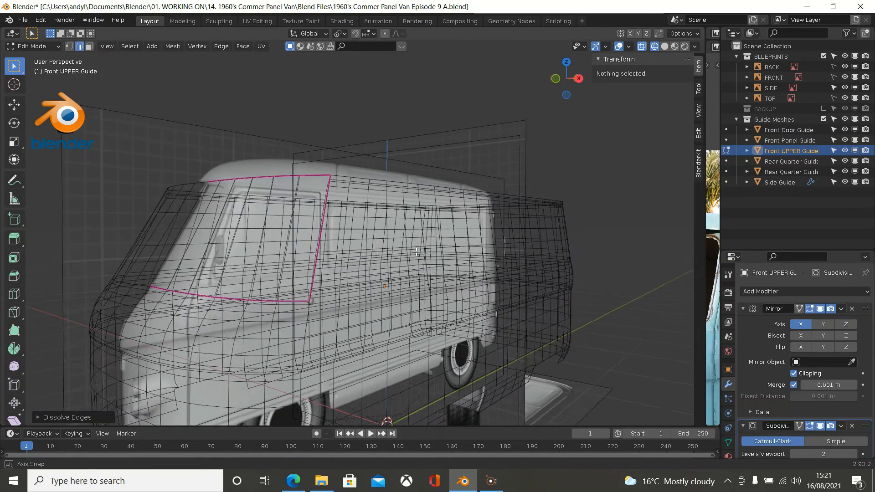
pyautogui.press('Tab')
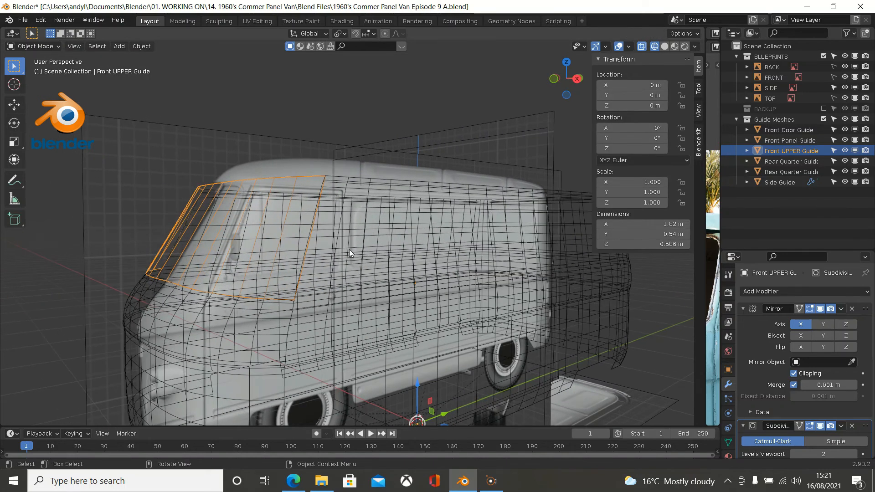
pyautogui.press('Tab')
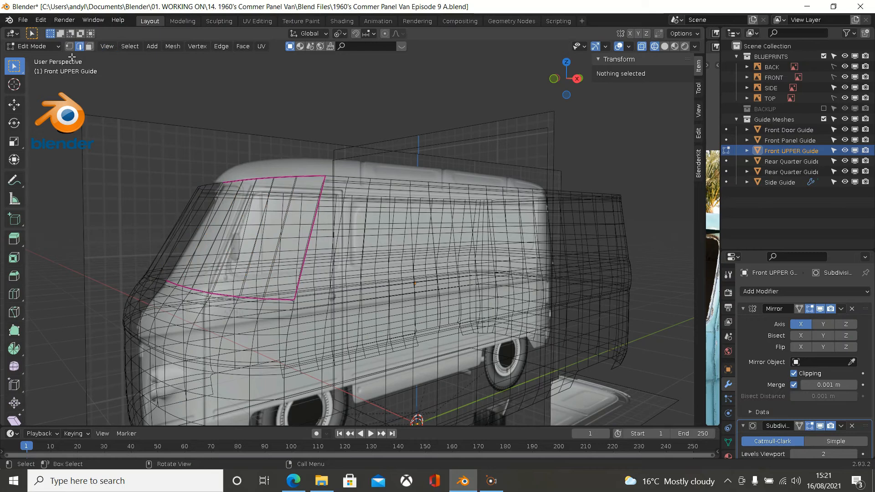
# Select the windscreen's top edge, finishing at its rear corner vertex, and scale it to about 0.85 along Y with the Active Element pivot
pyautogui.click(69, 46)
pyautogui.click(219, 176)
pyautogui.moveTo(219, 176); pyautogui.dragTo(329, 171, button='middle')
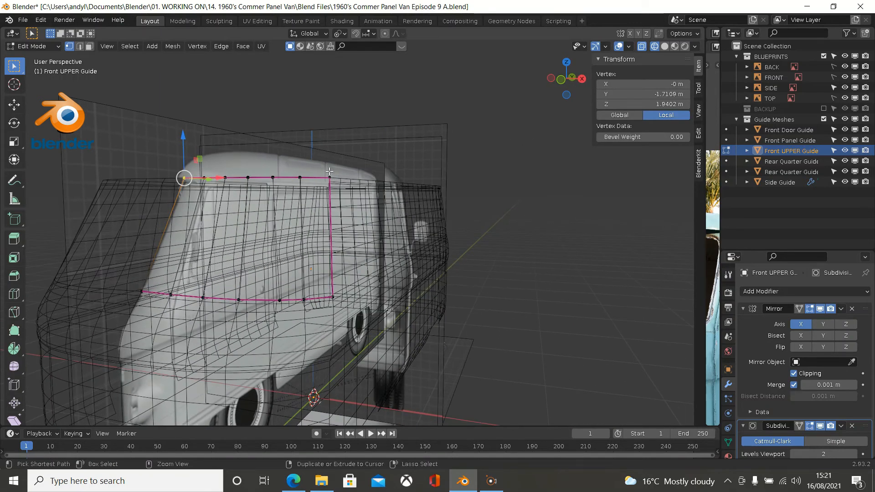
pyautogui.keyDown('ctrl'); pyautogui.click(329, 171); pyautogui.keyUp('ctrl')
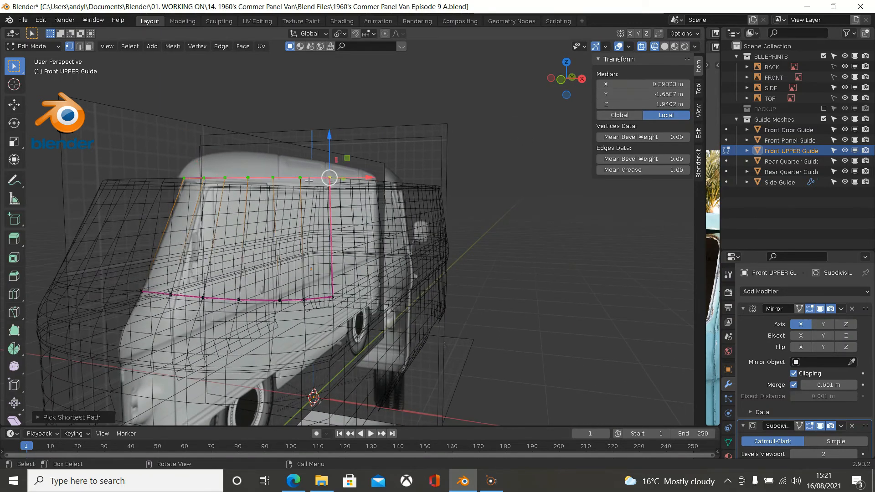
pyautogui.press('KP_3')
pyautogui.scroll(4, 309, 180)
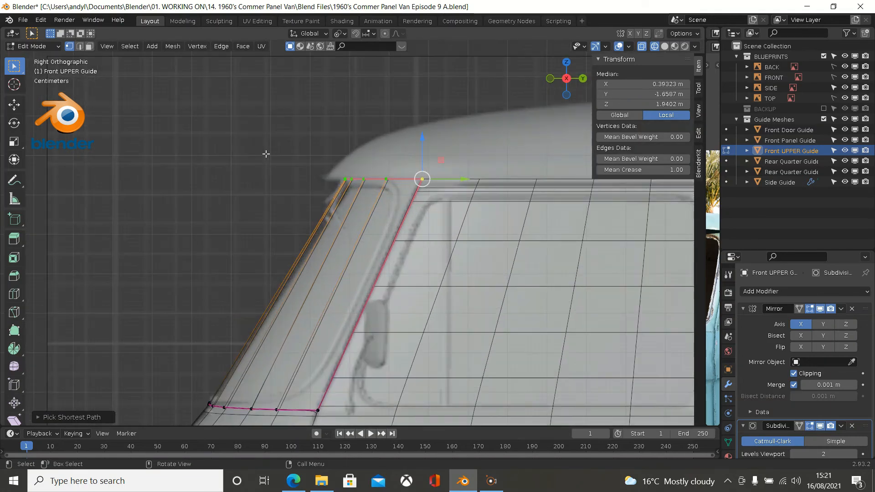
pyautogui.scroll(2, 293, 160)
pyautogui.keyDown('shift'); pyautogui.moveTo(293, 160); pyautogui.dragTo(170, 220, button='middle'); pyautogui.keyUp('shift')
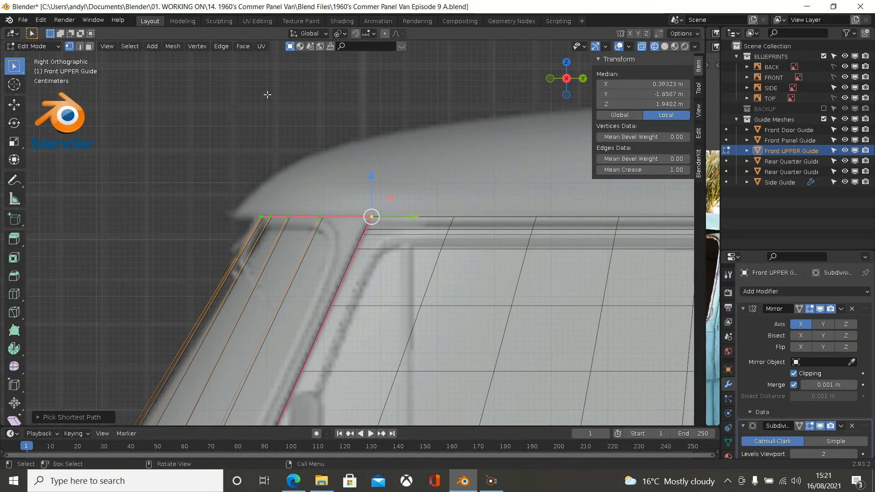
pyautogui.click(339, 34)
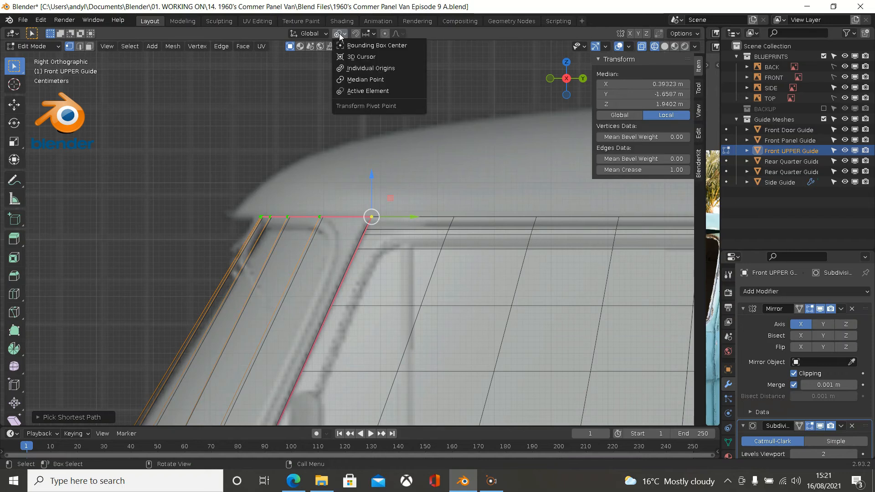
pyautogui.click(367, 91)
pyautogui.keyDown('shift'); pyautogui.moveTo(359, 136); pyautogui.dragTo(306, 118, button='middle'); pyautogui.keyUp('shift')
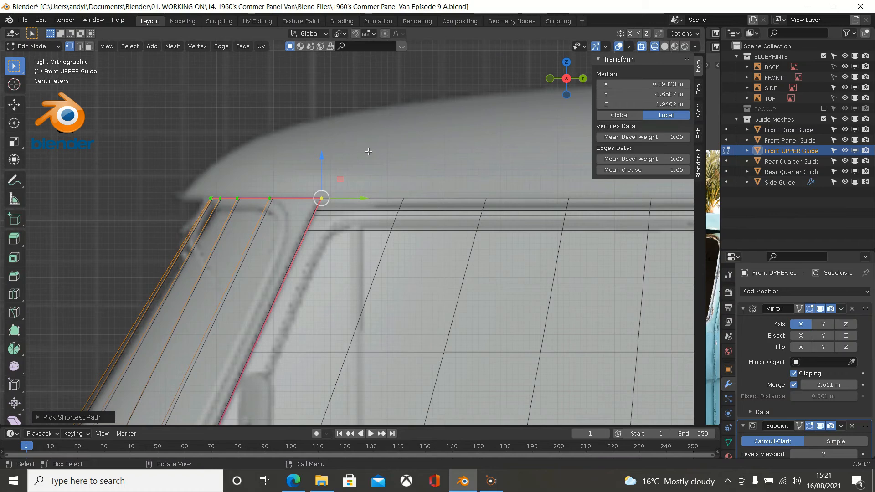
pyautogui.press('s')
pyautogui.press('y')
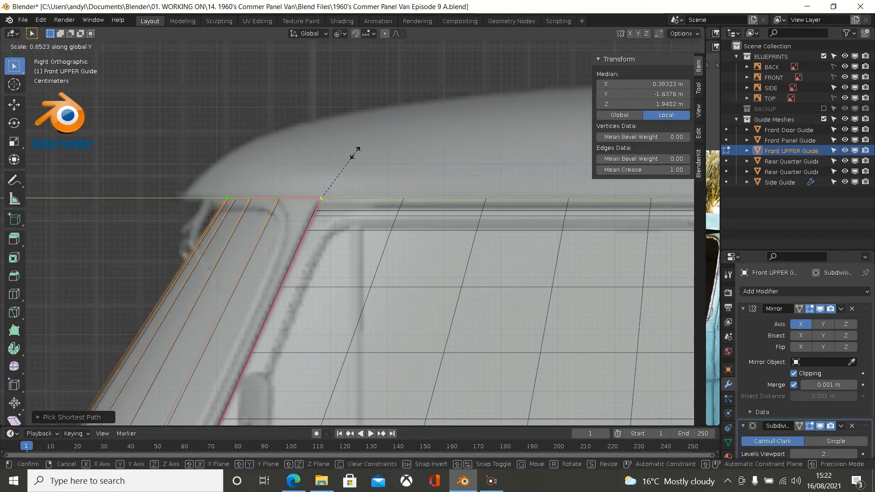
pyautogui.click(358, 149)
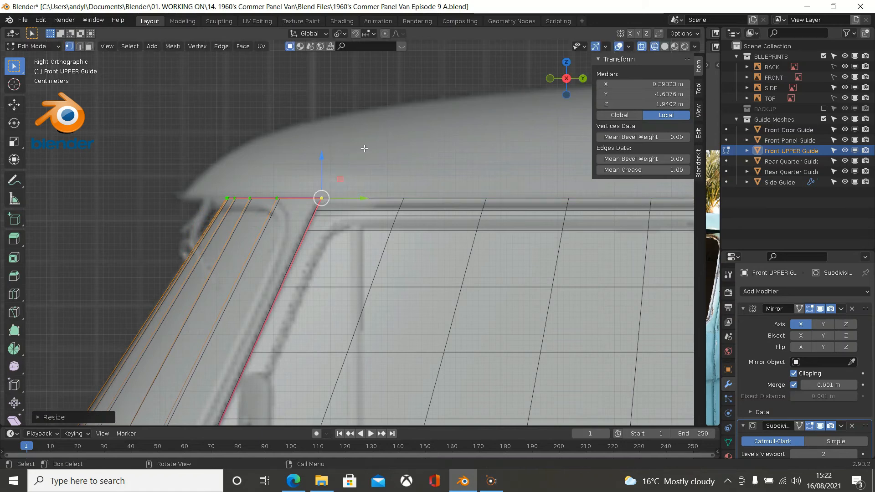
pyautogui.scroll(-2, 366, 147)
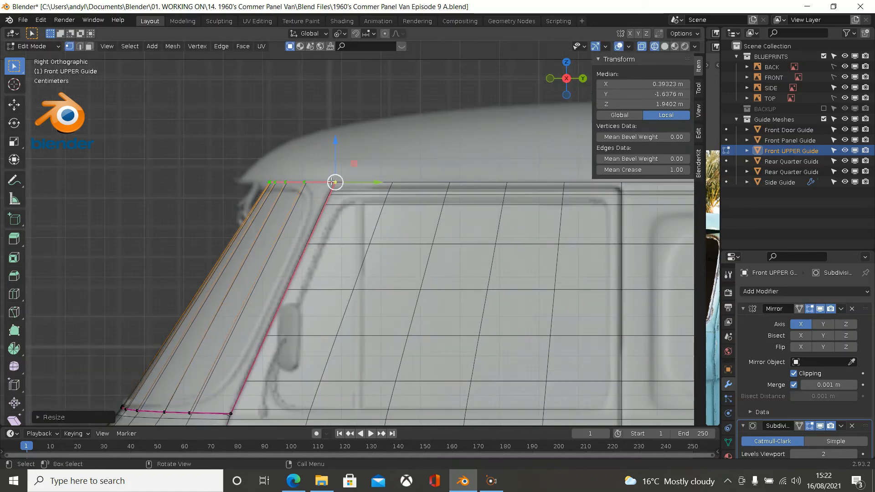
pyautogui.moveTo(332, 182); pyautogui.dragTo(430, 267, button='middle')
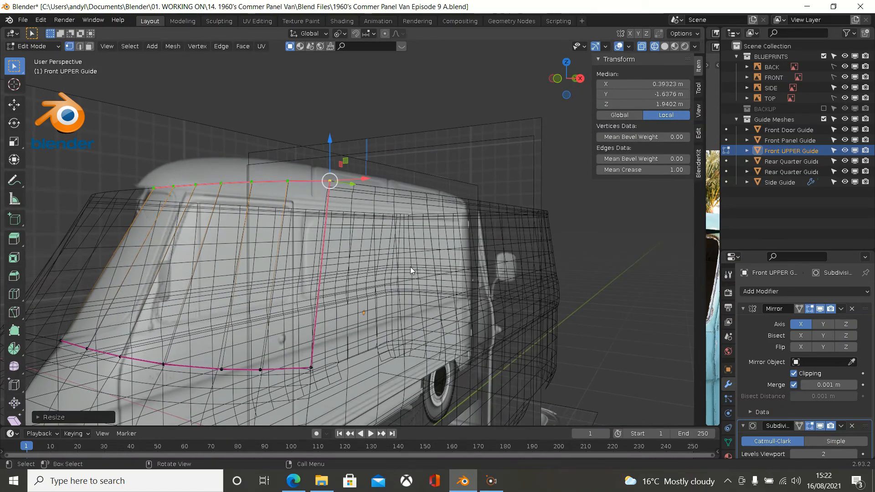
pyautogui.press('Tab')
pyautogui.press('Tab')
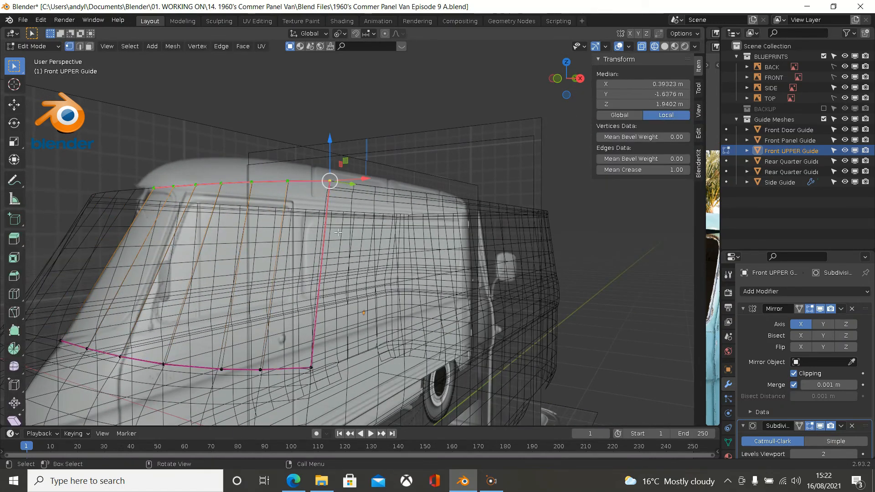
pyautogui.moveTo(344, 216); pyautogui.dragTo(326, 215, button='middle')
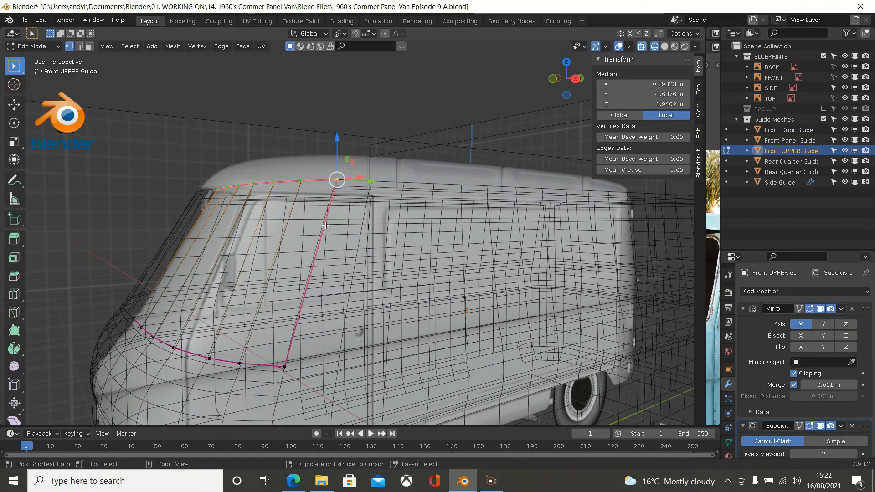
pyautogui.hotkey('ctrl', 'r')
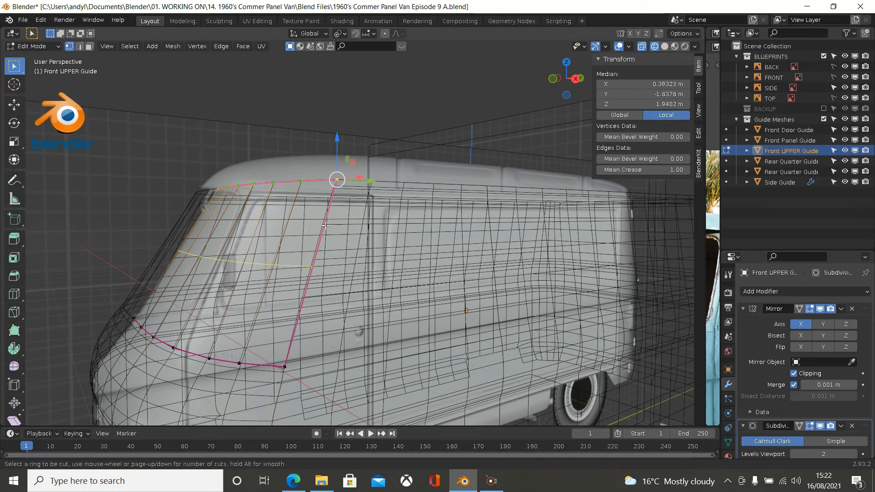
pyautogui.click(325, 225)
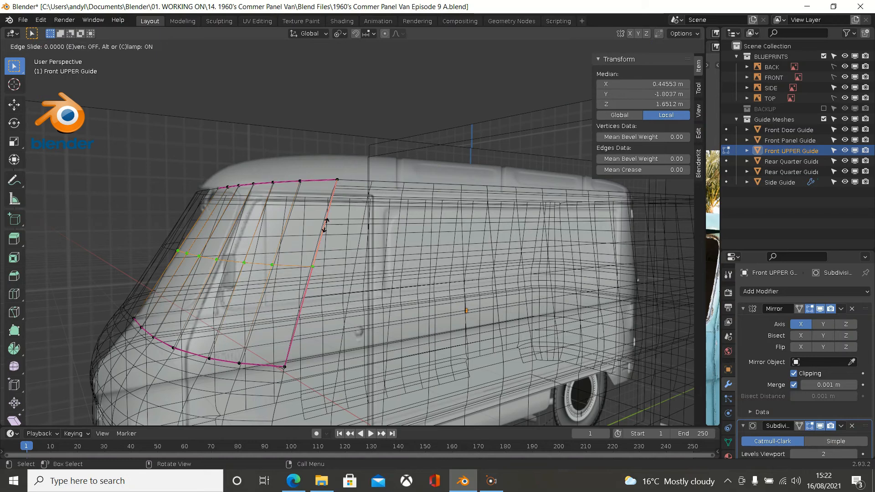
pyautogui.click(325, 225)
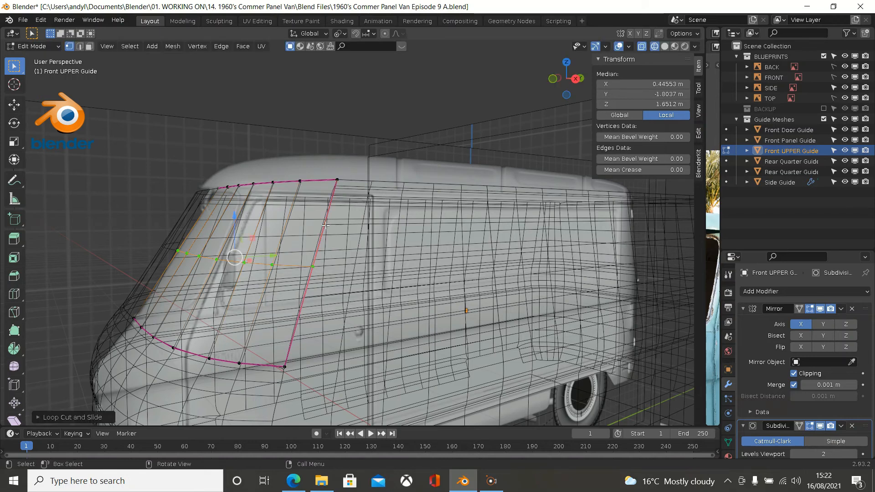
pyautogui.hotkey('ctrl', 'z')
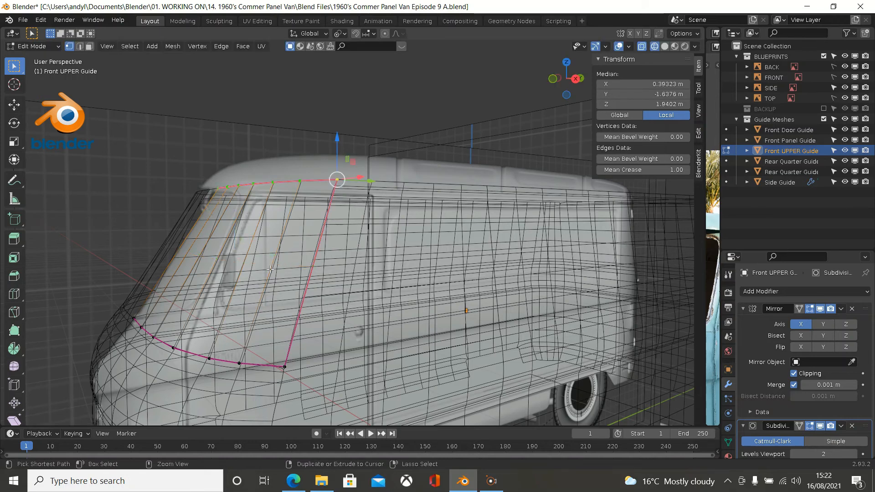
# Add four evenly spaced horizontal loop cuts across the windscreen mesh, leaving them unslid
pyautogui.hotkey('ctrl', 'r')
pyautogui.scroll(2, 270, 270)
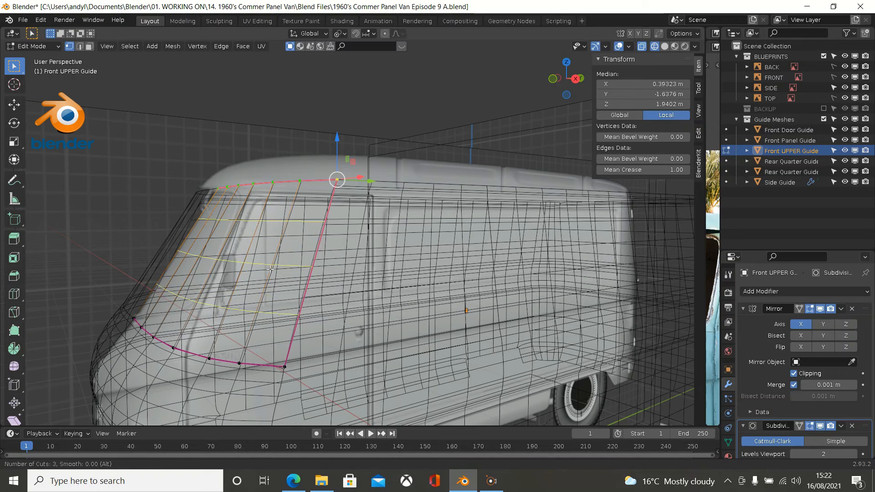
pyautogui.scroll(1, 270, 269)
pyautogui.click(270, 269)
pyautogui.rightClick(270, 269)
# In the right orthographic wireframe view, examine how the windscreen mesh's slope and top edge fit the side blueprint
pyautogui.moveTo(339, 265); pyautogui.dragTo(585, 304, button='middle')
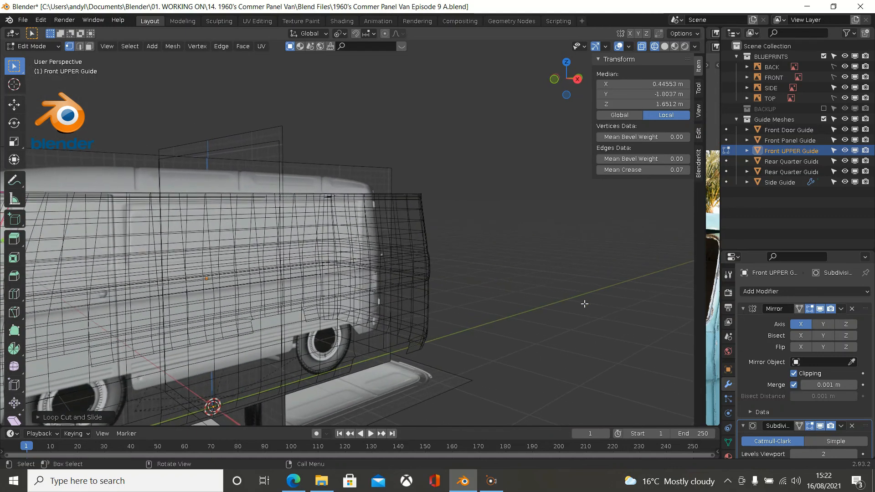
pyautogui.press('KP_3')
pyautogui.keyDown('shift'); pyautogui.moveTo(300, 236); pyautogui.dragTo(531, 284, button='middle'); pyautogui.keyUp('shift')
pyautogui.scroll(3, 456, 258)
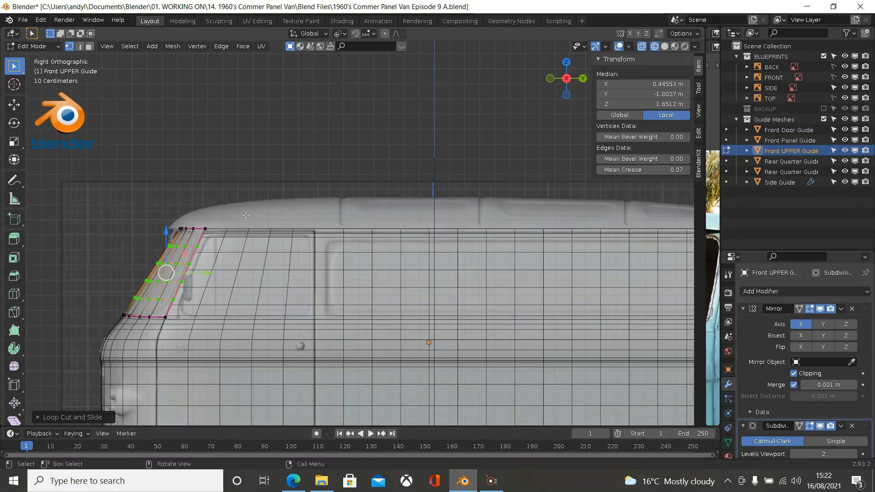
pyautogui.scroll(1, 242, 217)
pyautogui.keyDown('shift'); pyautogui.moveTo(182, 244); pyautogui.dragTo(337, 169, button='middle'); pyautogui.keyUp('shift')
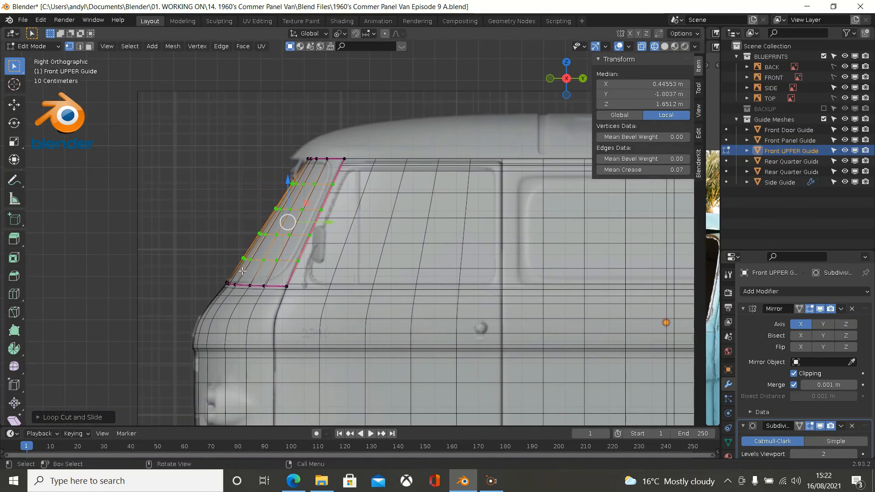
pyautogui.scroll(2, 274, 226)
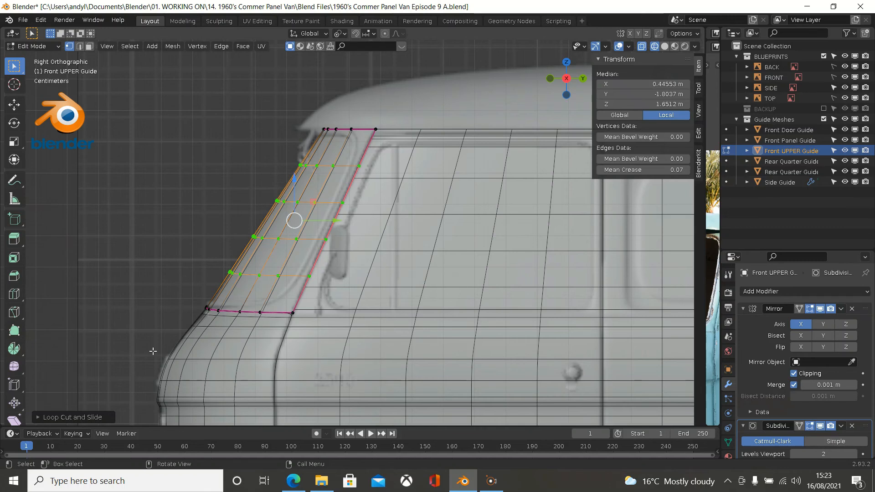
# Switch to Solid shading and Object Mode, and examine the windscreen surround's smooth surface and its joins to the neighbouring panels
pyautogui.hotkey('shift', 'z')
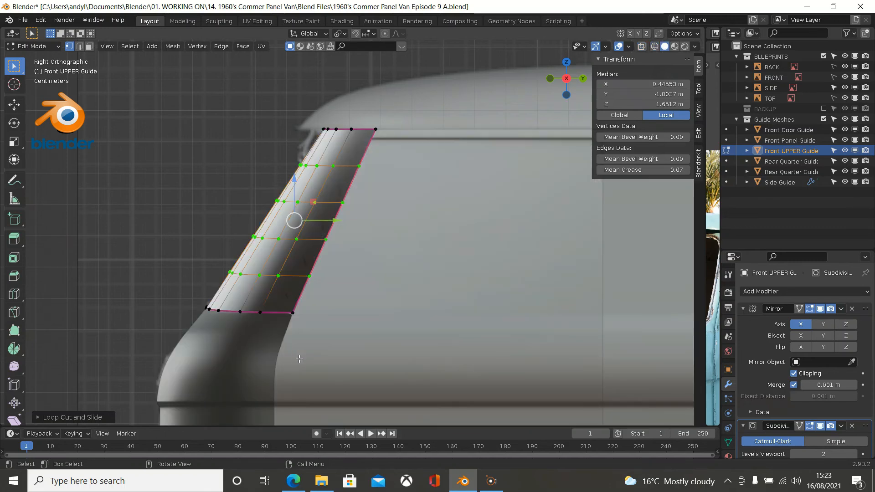
pyautogui.moveTo(309, 320); pyautogui.dragTo(357, 283, button='middle')
pyautogui.scroll(-3, 400, 333)
pyautogui.press('Tab')
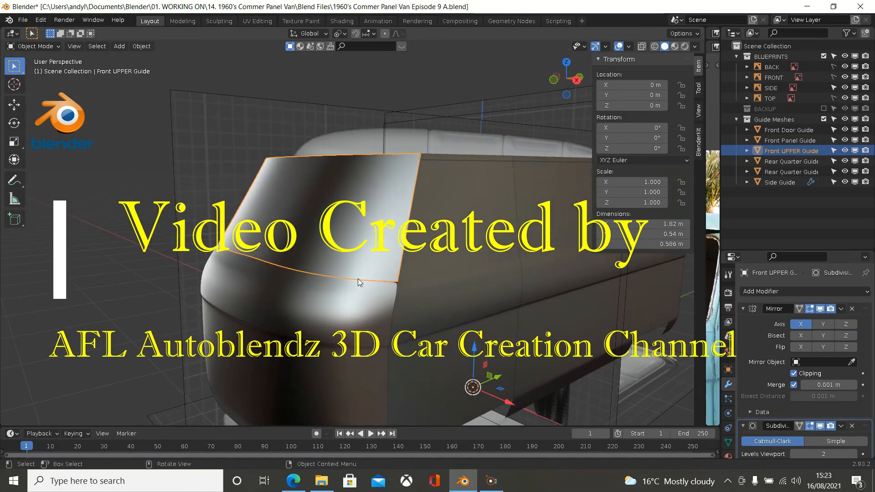
pyautogui.scroll(-1, 365, 261)
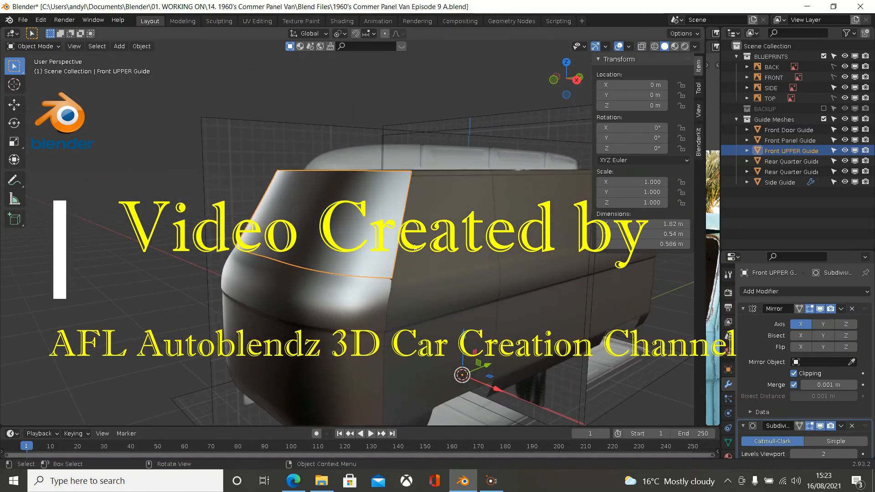
pyautogui.moveTo(414, 247); pyautogui.dragTo(412, 267, button='middle')
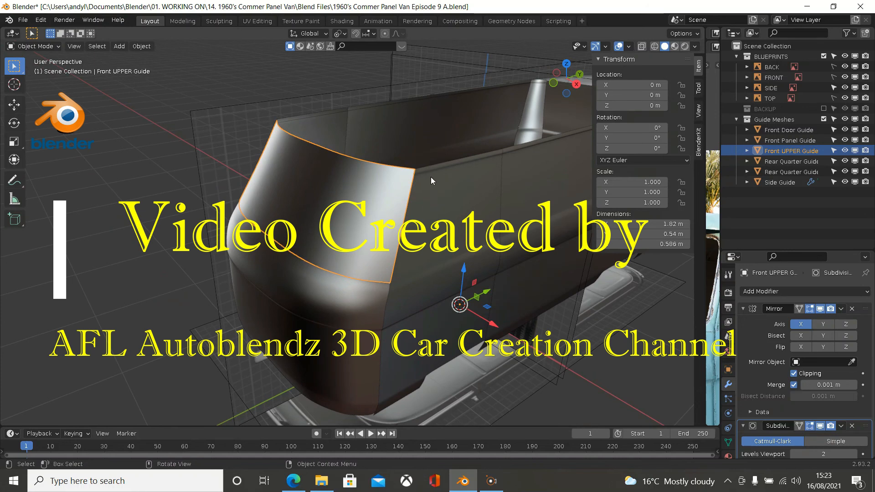
pyautogui.moveTo(430, 180); pyautogui.dragTo(430, 189, button='middle')
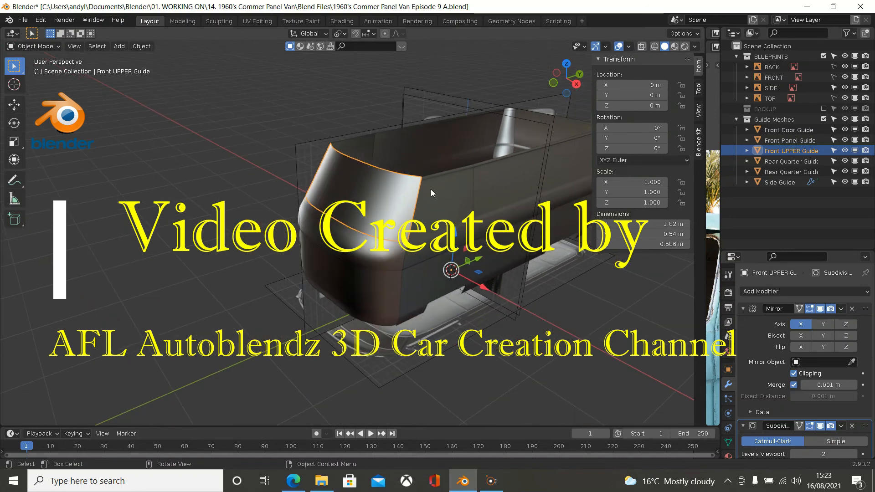
# From the top orthographic view, examine the windscreen surround and side panels against the top blueprint's roof outline
pyautogui.press('KP_7')
pyautogui.moveTo(316, 131); pyautogui.dragTo(324, 147, button='middle')
pyautogui.press('KP_7')
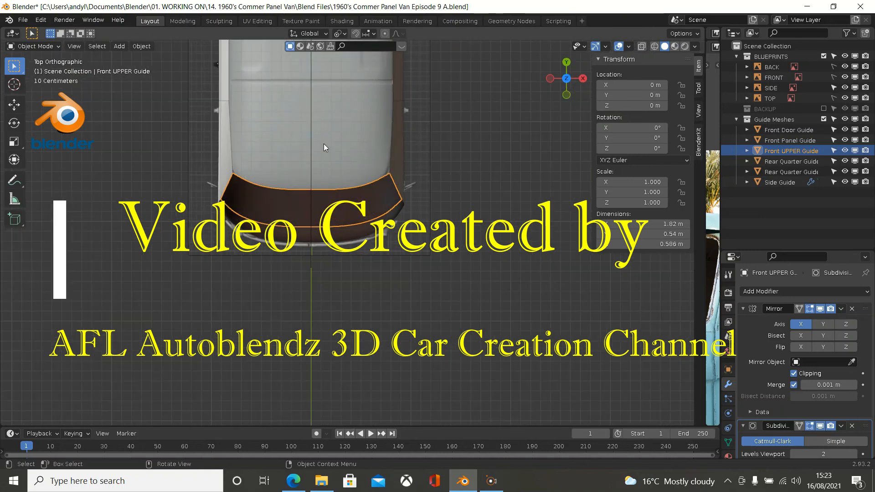
pyautogui.keyDown('shift'); pyautogui.moveTo(326, 143); pyautogui.dragTo(321, 346, button='middle'); pyautogui.keyUp('shift')
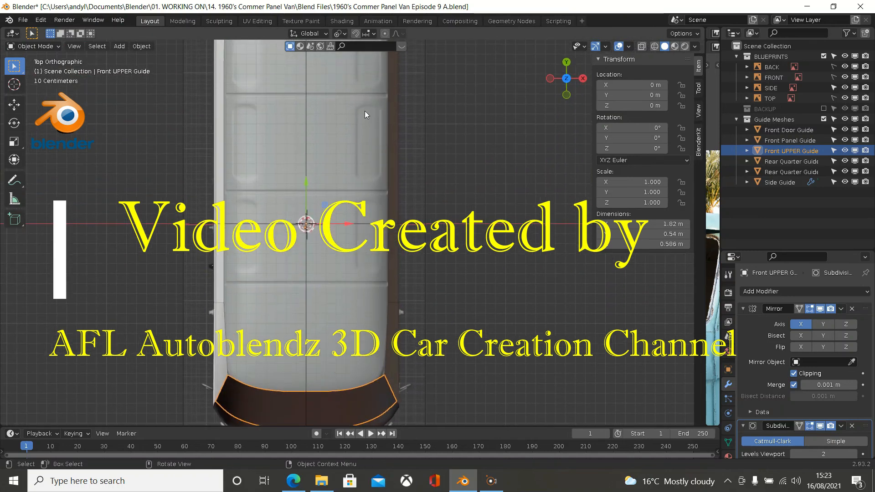
pyautogui.scroll(3, 273, 97)
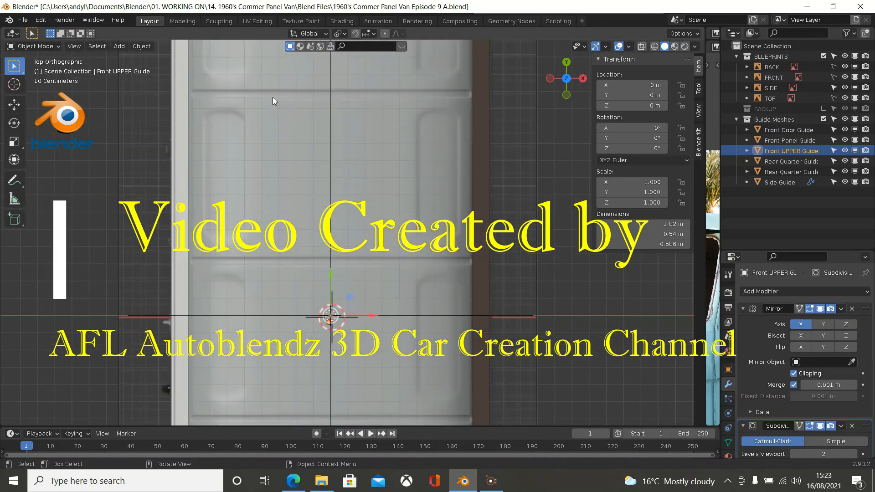